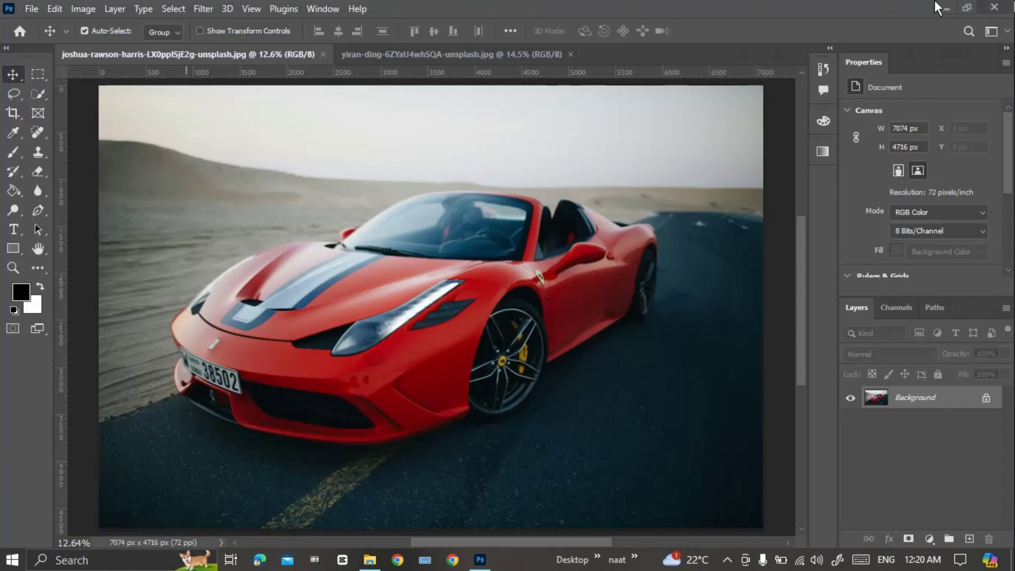
Step: Choose the freehand Lasso tool in the toolbar for the red Ferrari photo
left_click(17, 97)
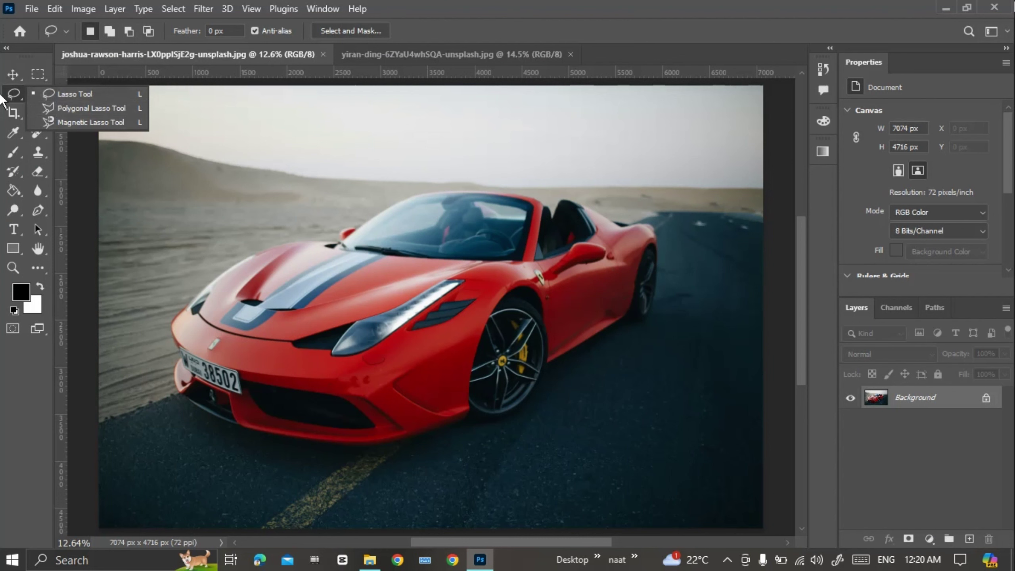
left_click(73, 93)
left_click(451, 54)
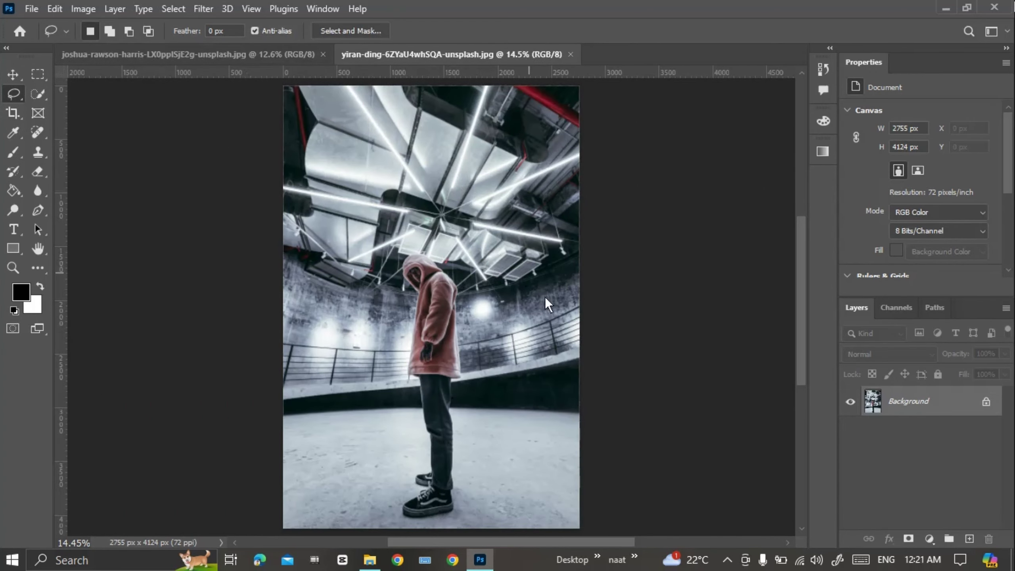
left_click(233, 56)
left_click(461, 57)
left_click(187, 53)
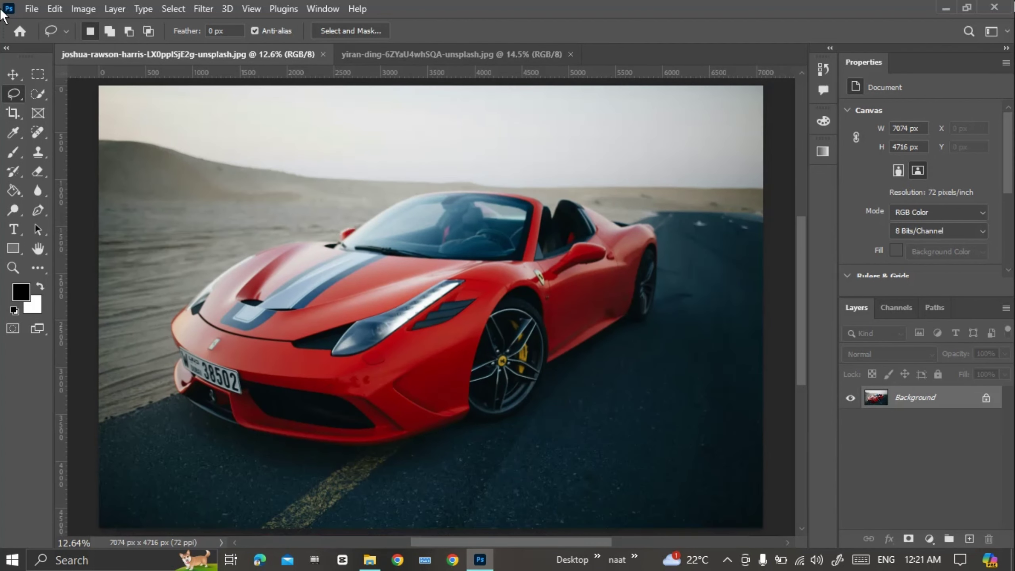
Step: Zoom in on the Ferrari and lasso a closed outline around the top of its hood
scroll(173, 381, "up", 1)
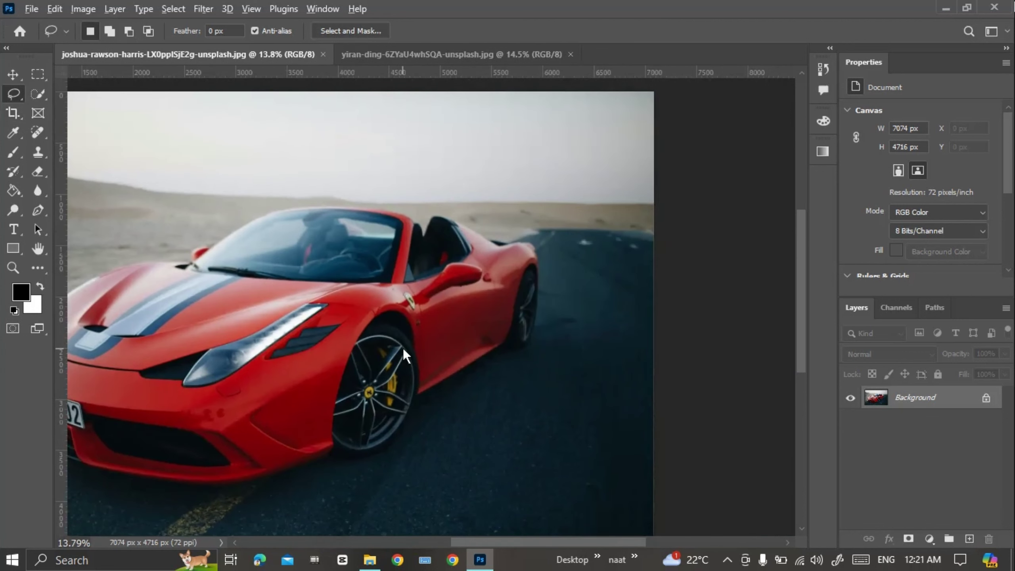
scroll(403, 347, "up", 5)
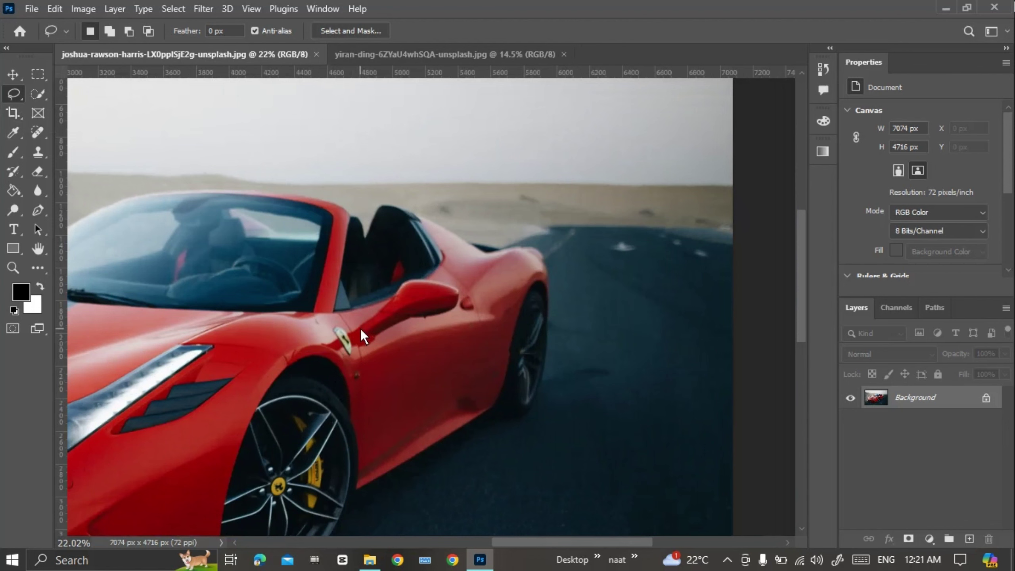
left_click_drag(175, 247, 197, 247)
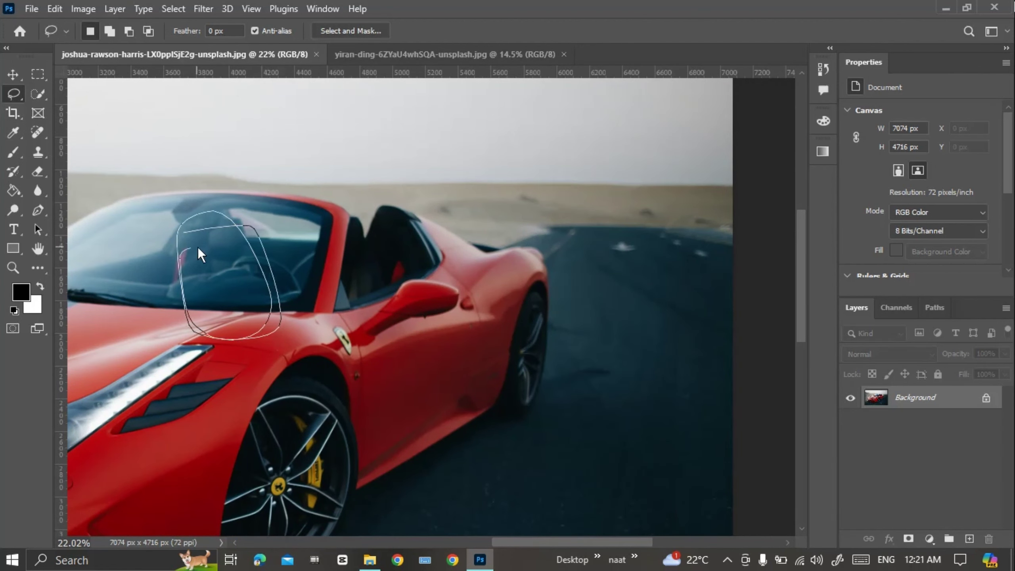
scroll(200, 314, "left", 5)
left_click_drag(170, 396, 295, 319)
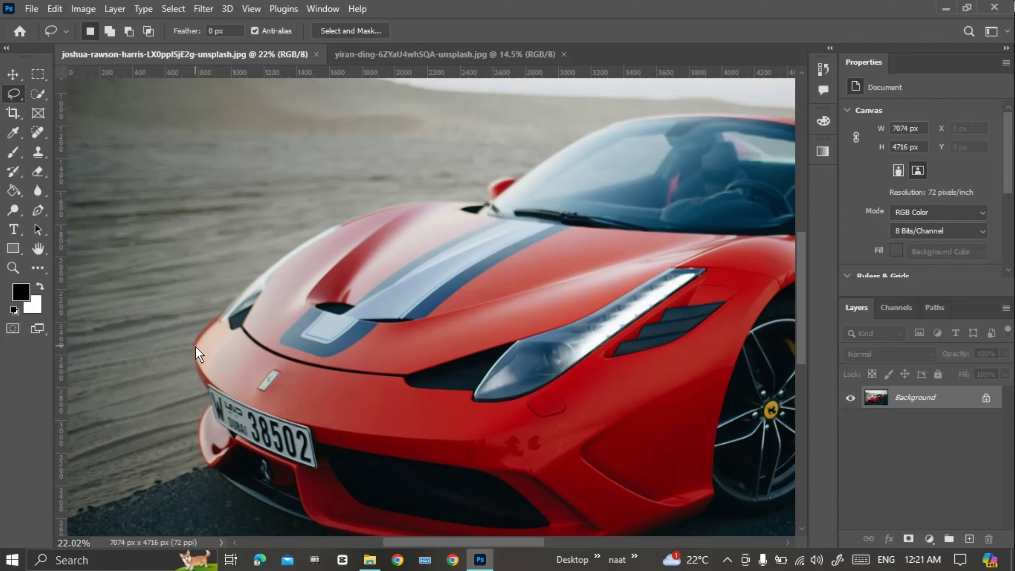
left_click_drag(201, 341, 243, 294)
mouse_move(290, 253)
left_mouse_down()
mouse_move(381, 209)
mouse_move(493, 201)
mouse_move(491, 183)
mouse_move(516, 180)
left_mouse_up()
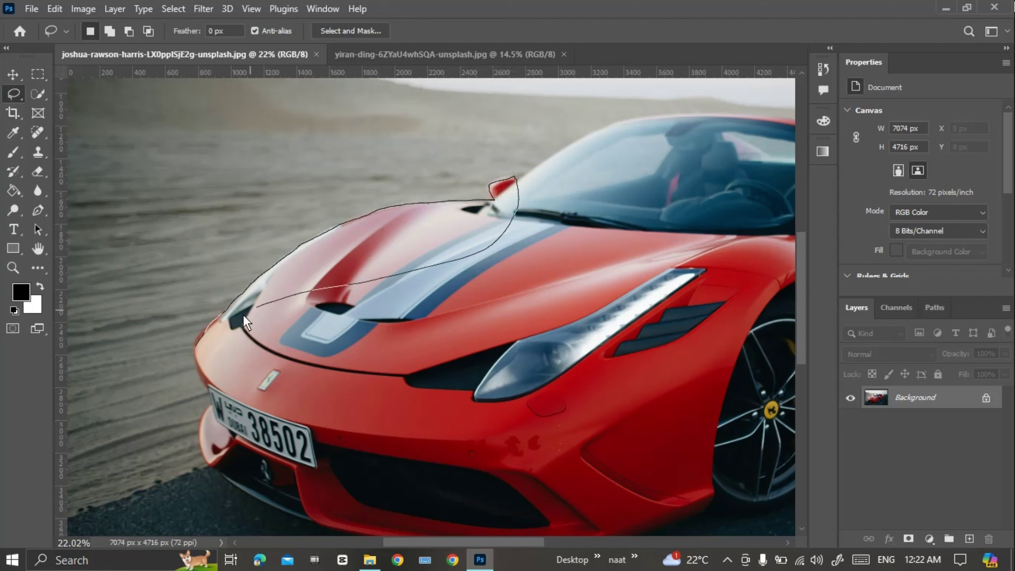
left_click_drag(517, 180, 200, 338)
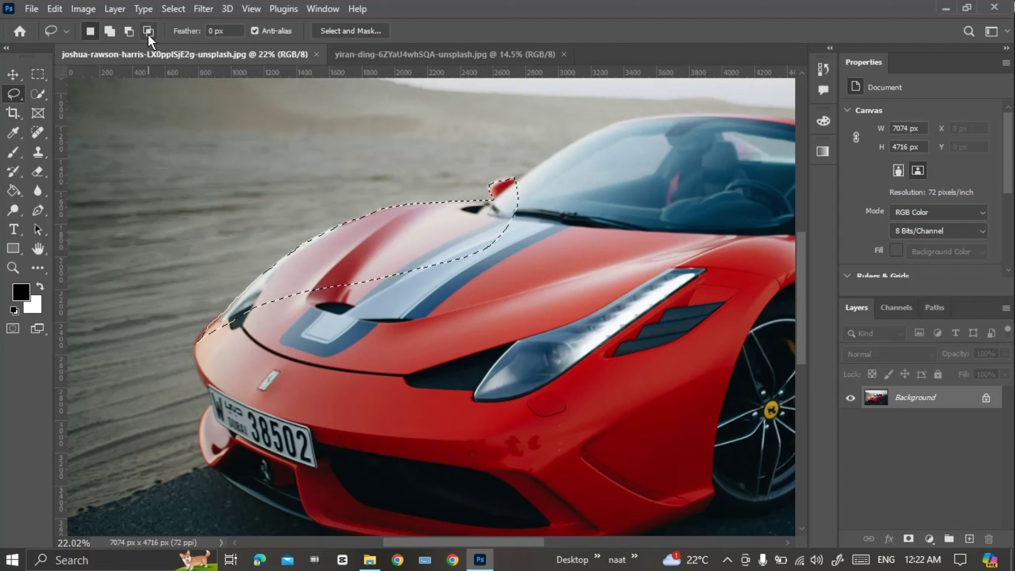
Step: Set the lasso to Add to selection mode and zoom in on the windshield
left_click(105, 33)
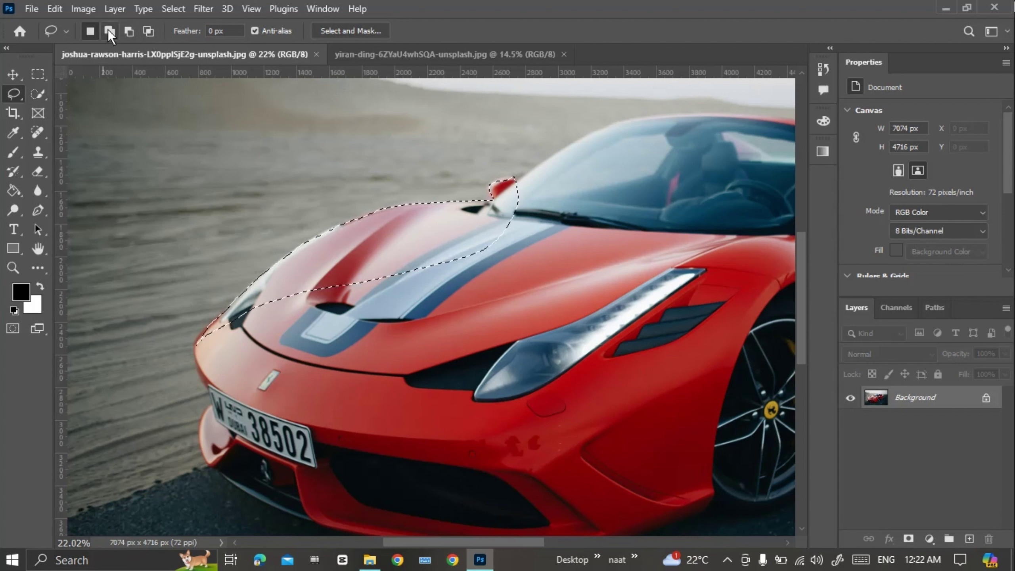
left_click_drag(491, 270, 346, 328)
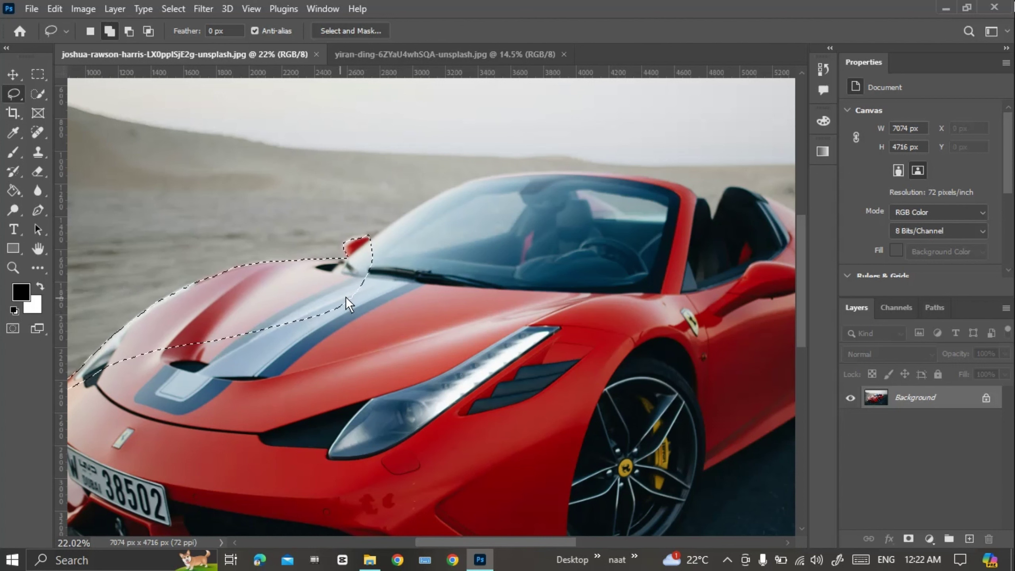
left_click_drag(346, 297, 394, 301)
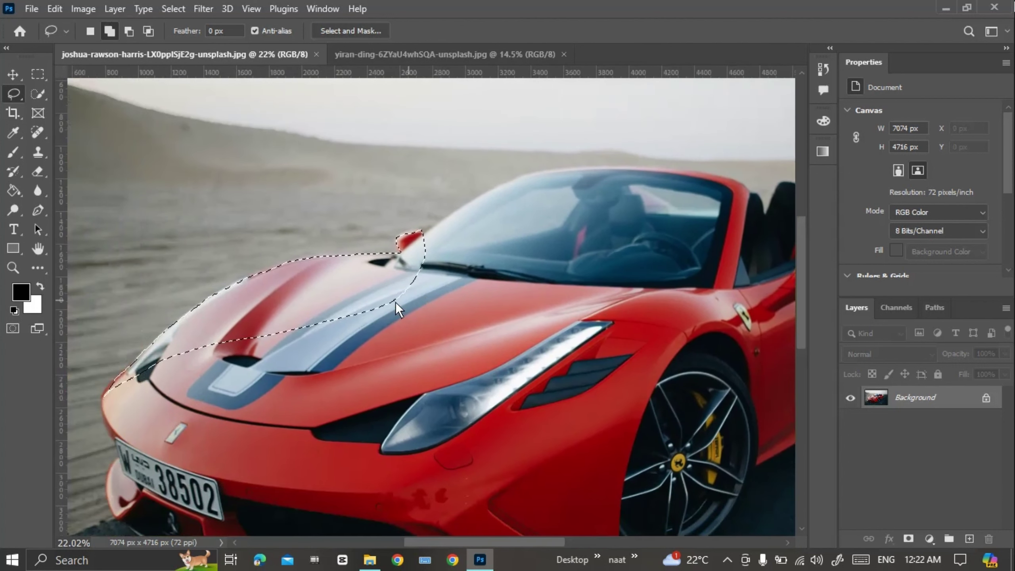
left_click(109, 30)
scroll(455, 310, "up", 2)
scroll(455, 311, "up", 1)
scroll(455, 311, "up", 1)
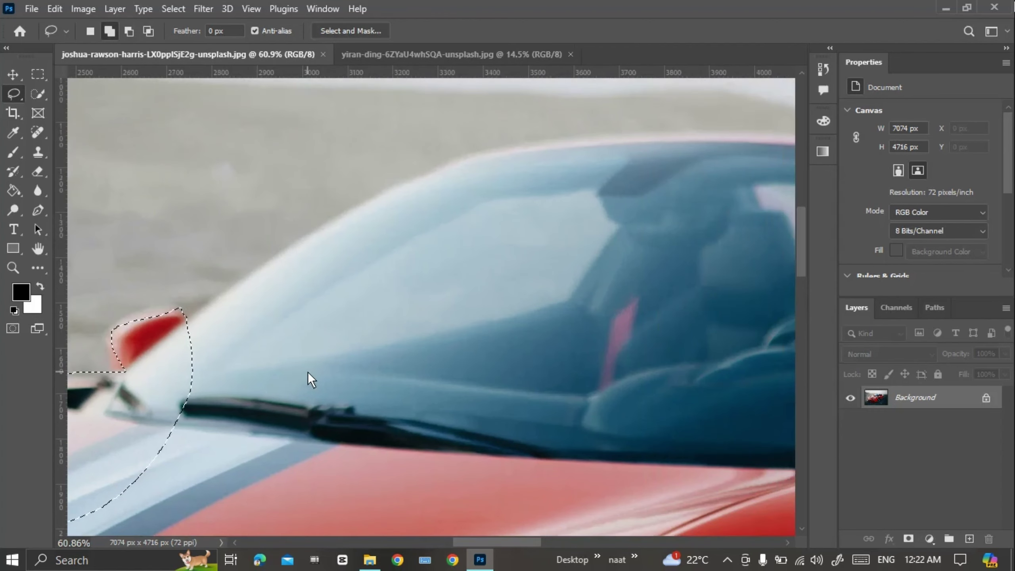
scroll(308, 372, "up", 1)
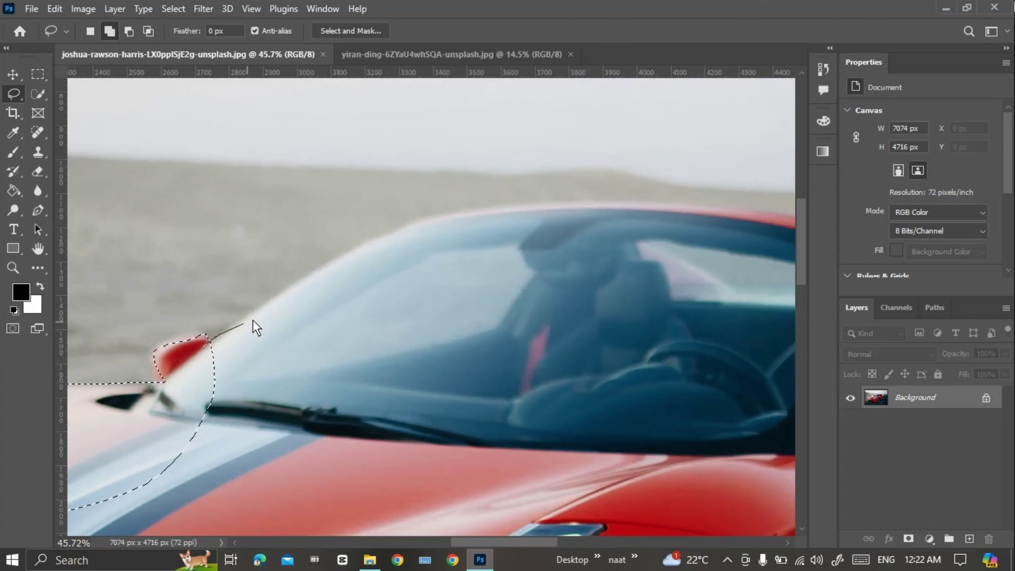
Step: Lasso around the windshield, undoing a stray sliver, to add it to the selection
left_click_drag(252, 320, 271, 308)
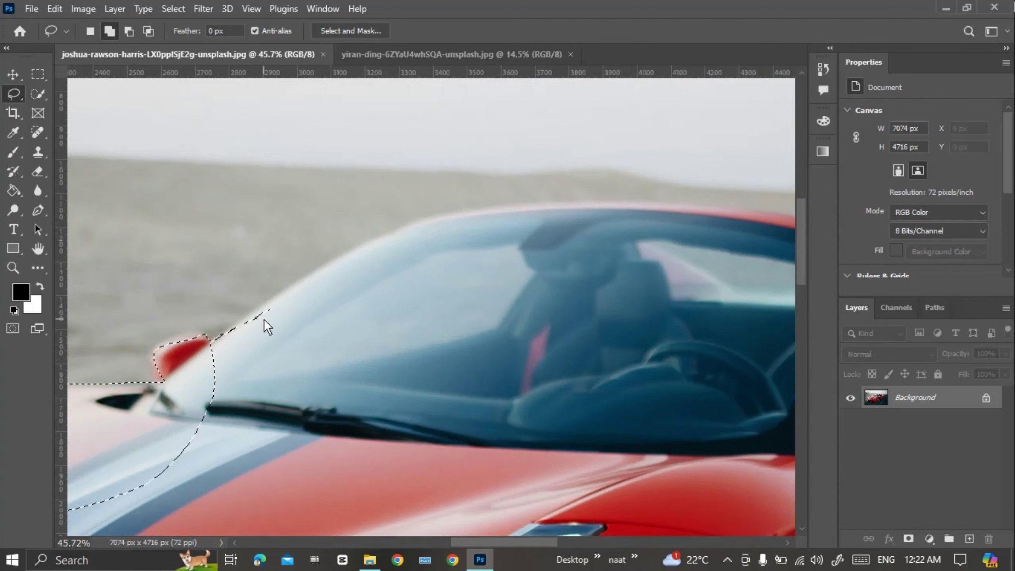
key("ctrl+z")
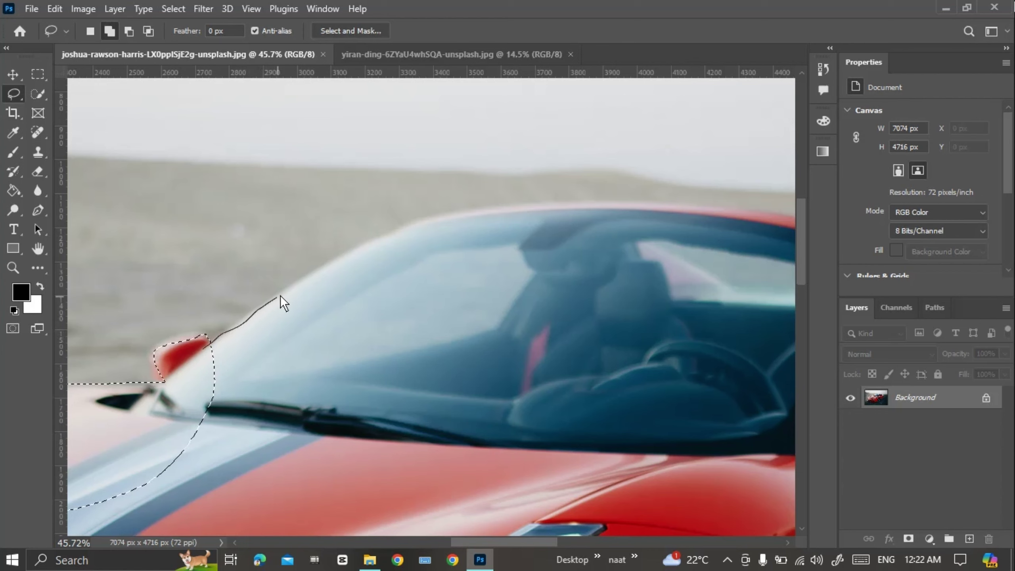
left_click_drag(280, 295, 296, 285)
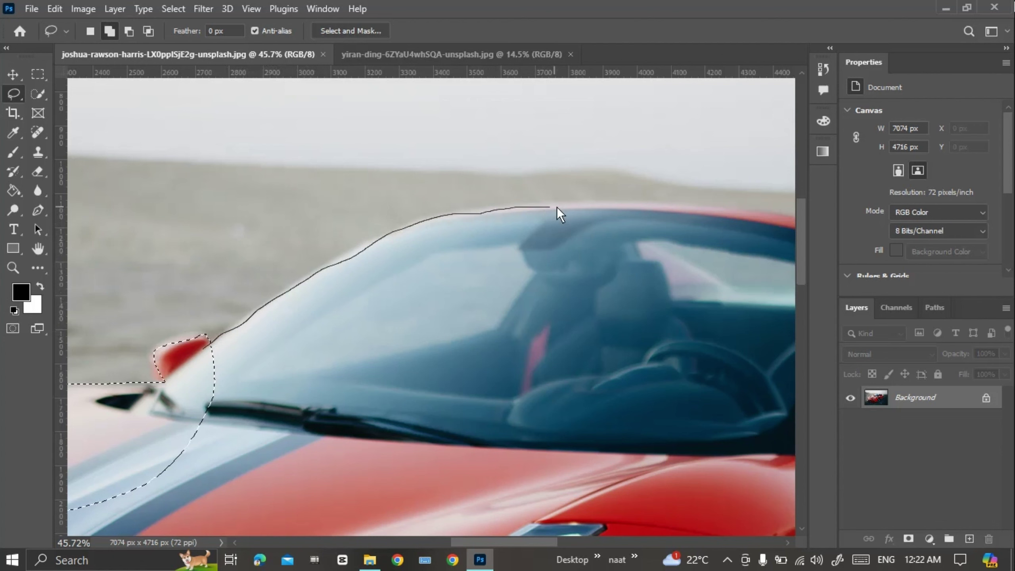
mouse_move(726, 211)
left_mouse_down()
mouse_move(749, 215)
mouse_move(560, 416)
mouse_move(188, 489)
left_mouse_up()
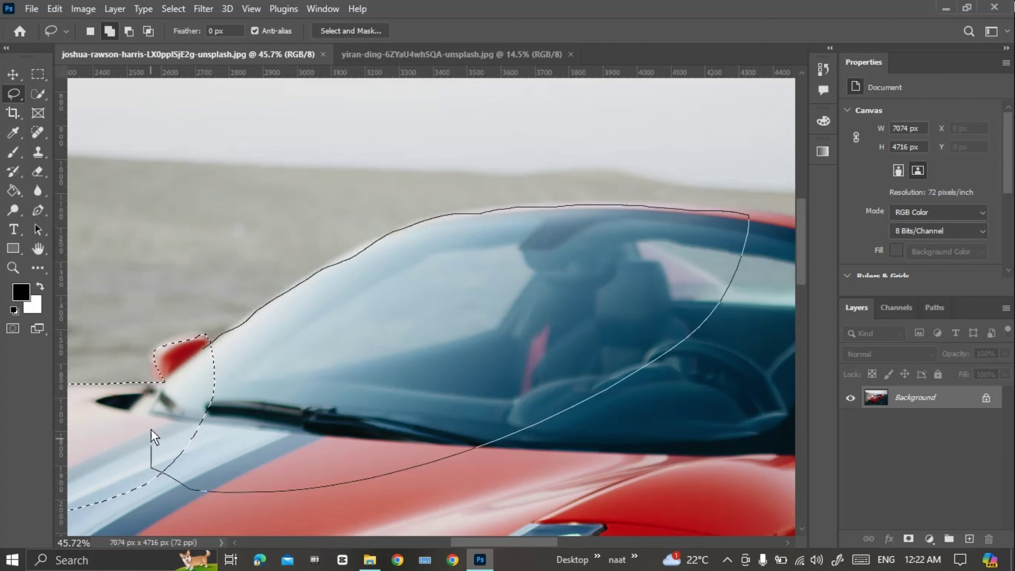
left_click_drag(196, 356, 195, 360)
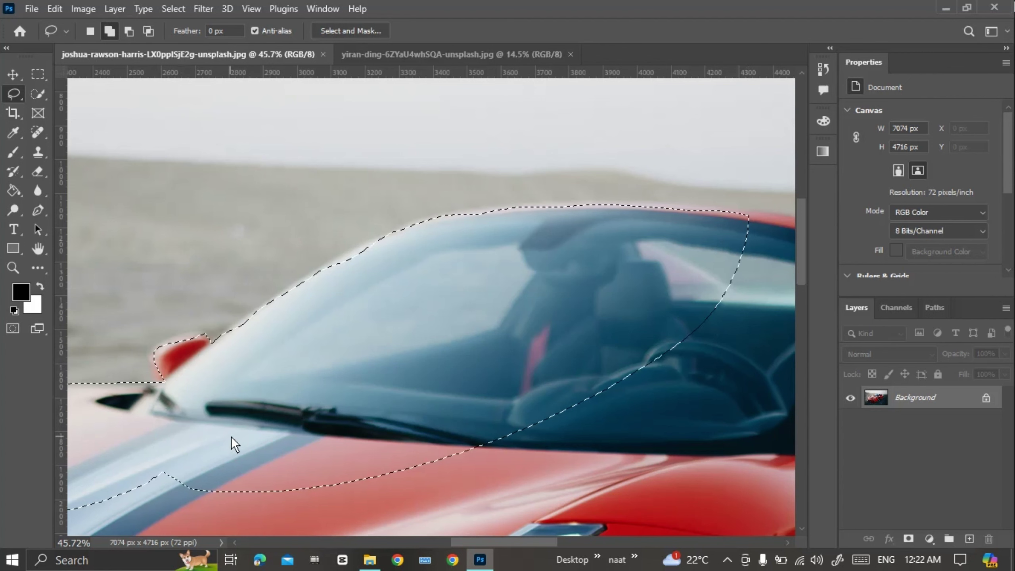
Step: Add a lasso loop over the windshield's upper corner to the selection
scroll(233, 438, "down", 2, "alt")
scroll(244, 438, "right", 3)
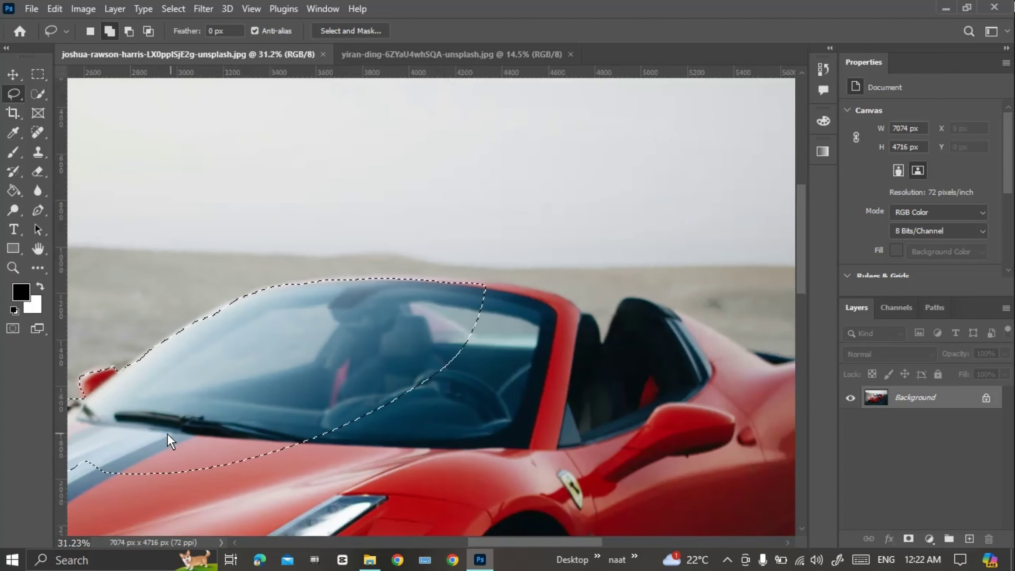
scroll(162, 385, "left", 2)
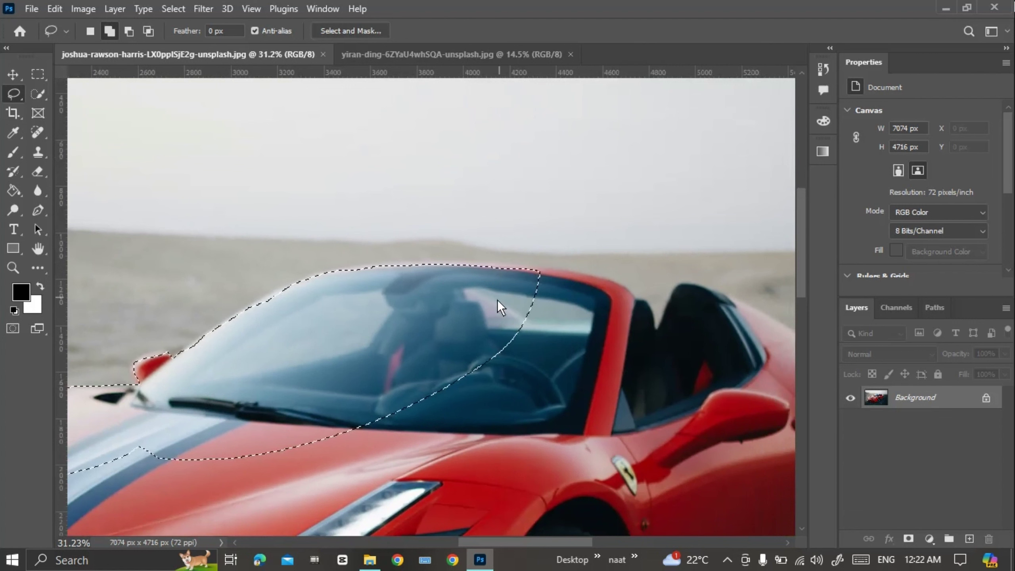
left_click_drag(526, 253, 560, 264)
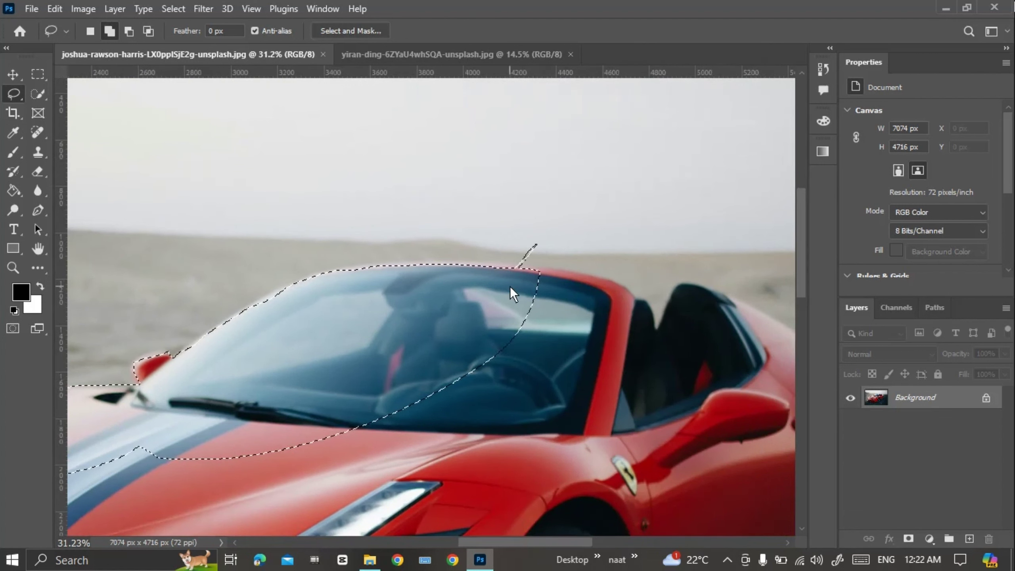
left_click_drag(494, 321, 494, 321)
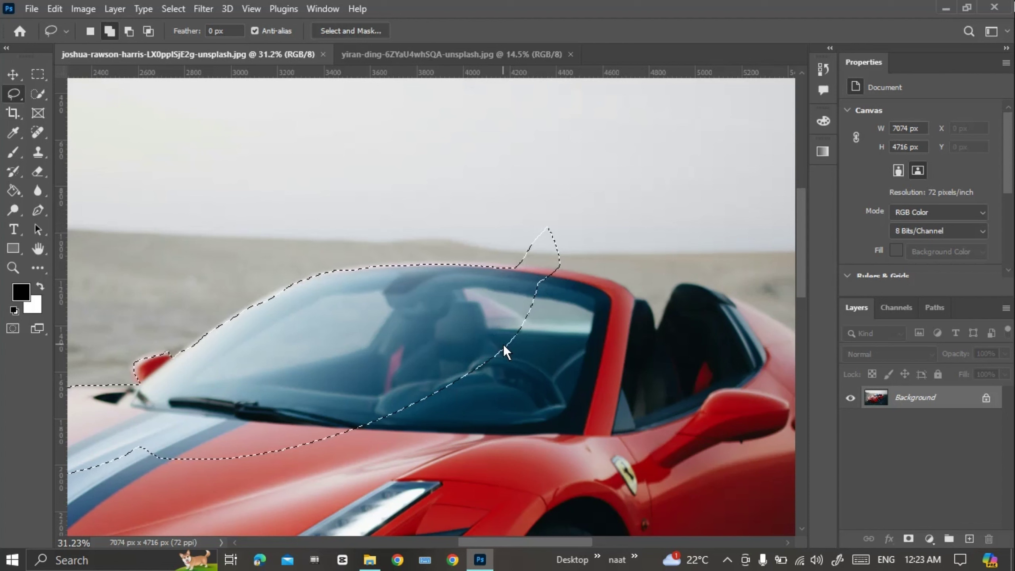
Step: Switch to Subtract from selection and trim the stray peak above the roofline
left_click(128, 31)
scroll(376, 358, "up", 3)
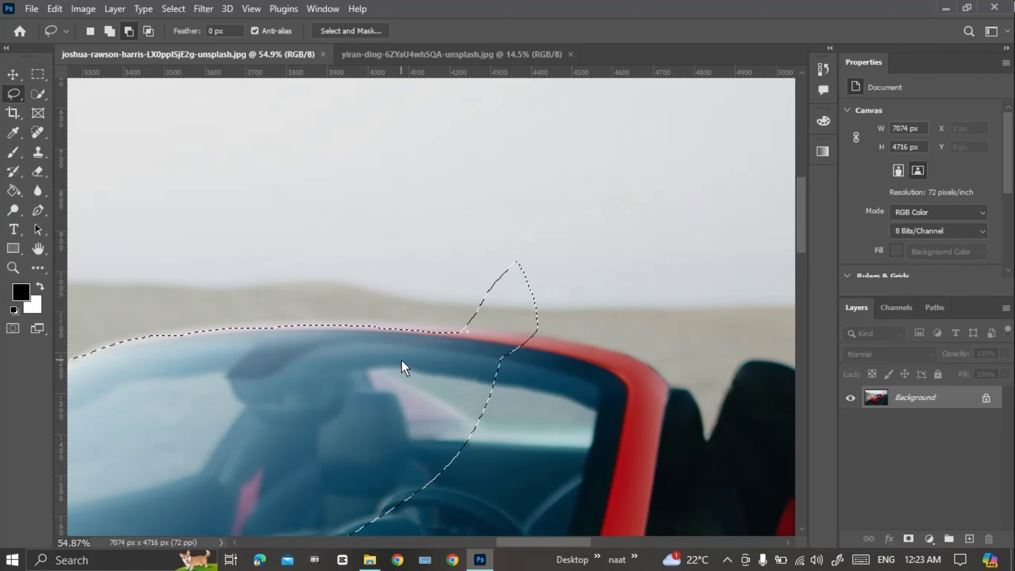
scroll(403, 367, "up", 3)
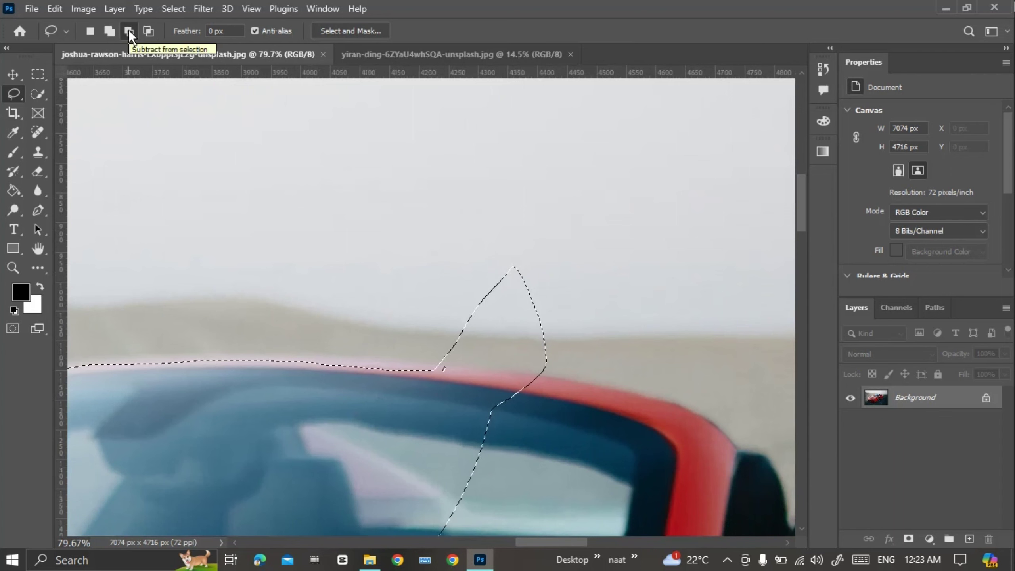
left_click_drag(512, 234, 444, 288)
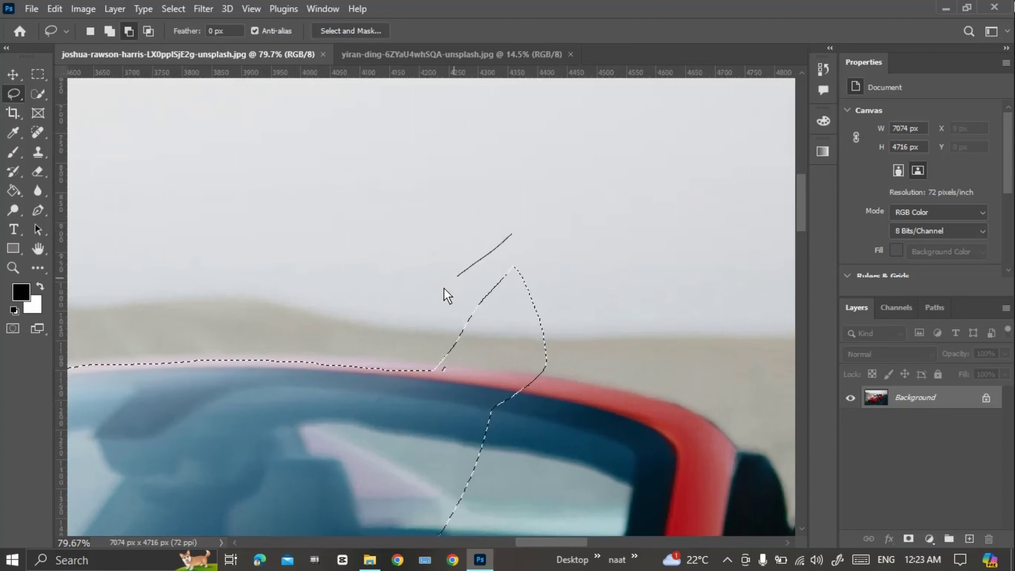
left_click_drag(422, 352, 436, 364)
left_click_drag(515, 234, 509, 235)
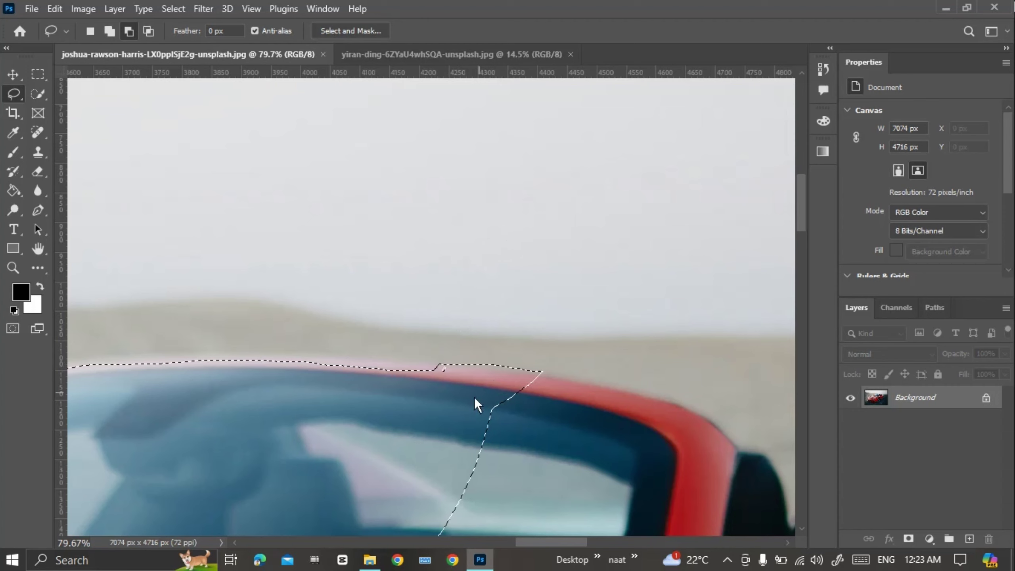
left_click_drag(474, 397, 420, 373)
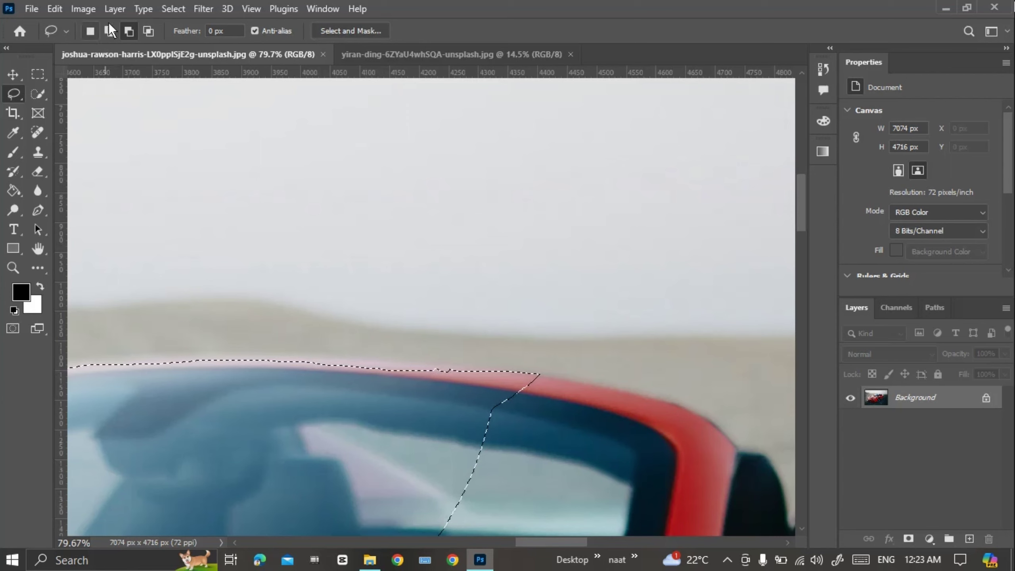
right_click(15, 96)
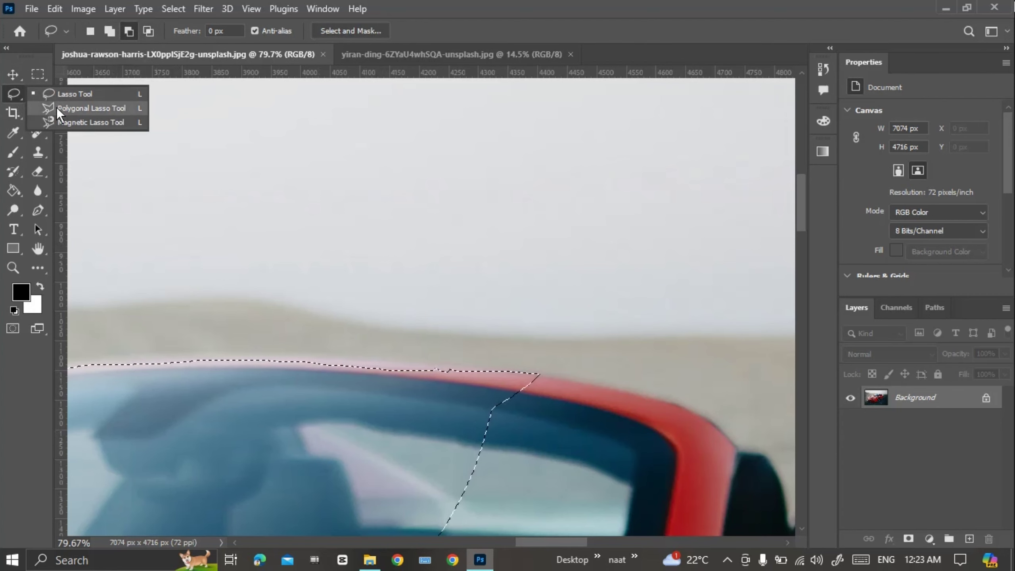
Step: Switch to the Polygonal Lasso and outline the roof edge and windscreen area
left_click(56, 108)
left_click_drag(415, 454, 288, 340)
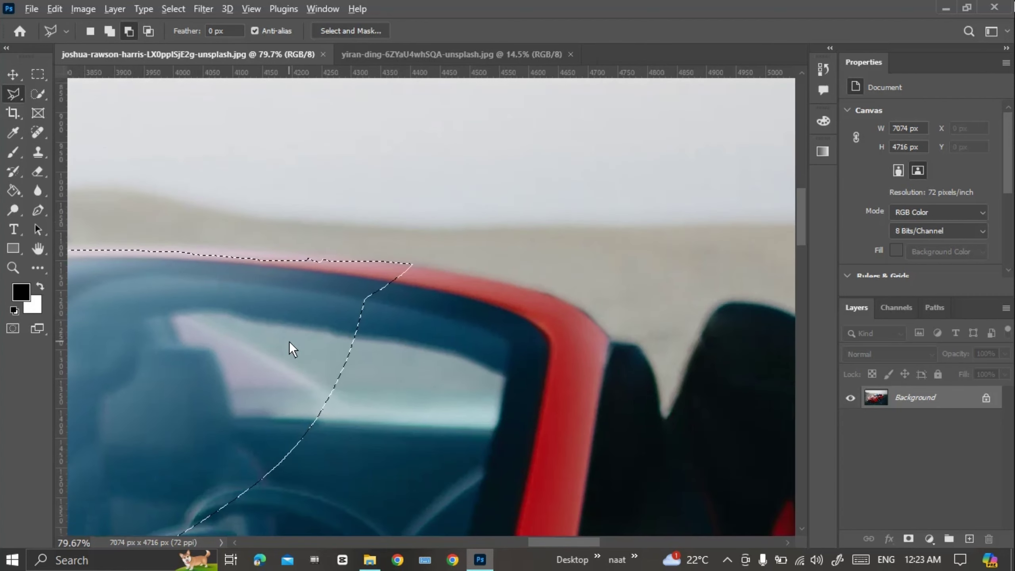
scroll(288, 341, "down", 5)
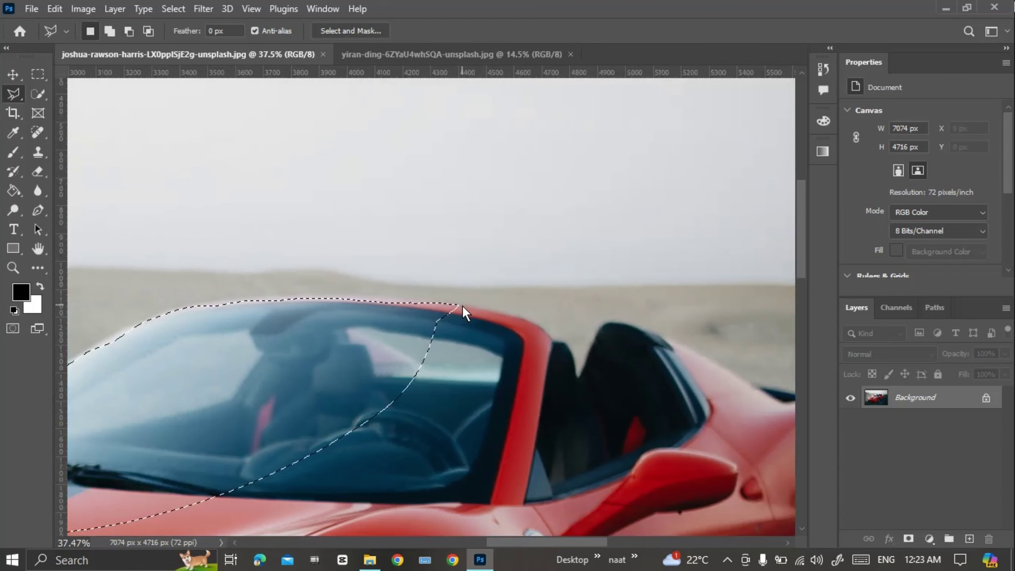
left_click(463, 306)
left_click(524, 325)
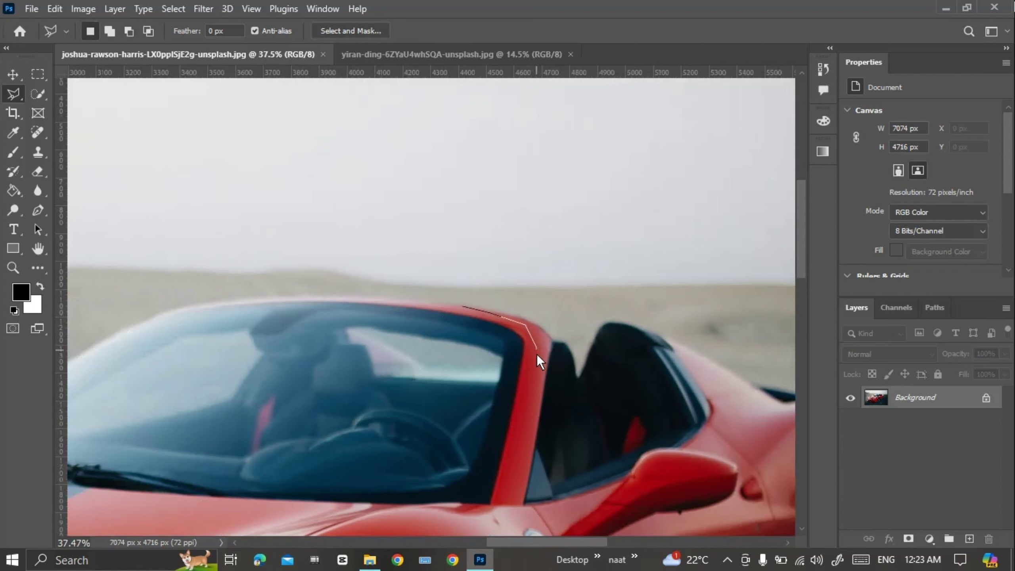
left_click(536, 349)
left_click(409, 374)
key("BackSpace")
key("BackSpace")
key("BackSpace")
key("Return")
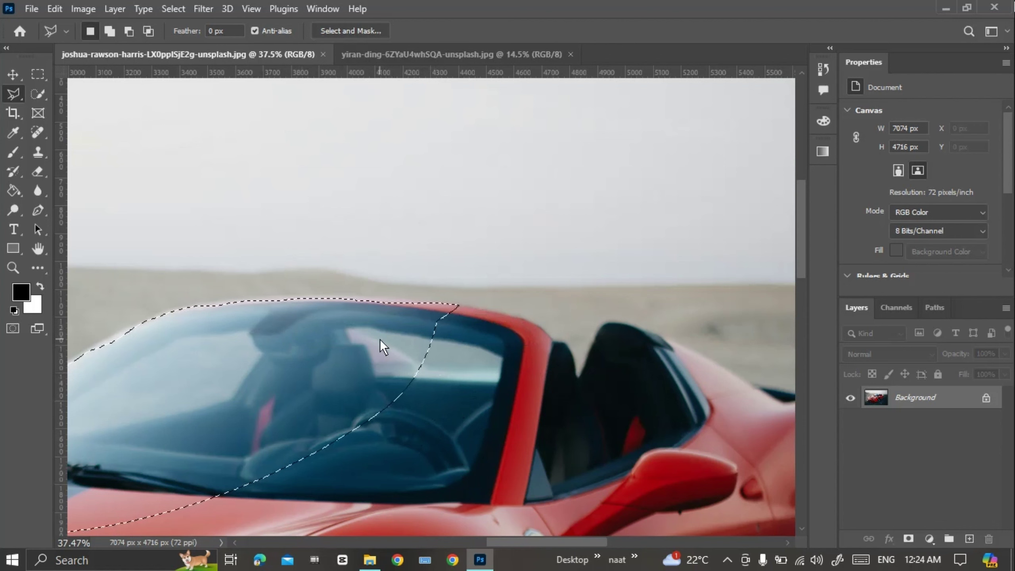
Step: Set Add to selection and start a new polygonal outline along the roof and pillar
left_click(111, 31)
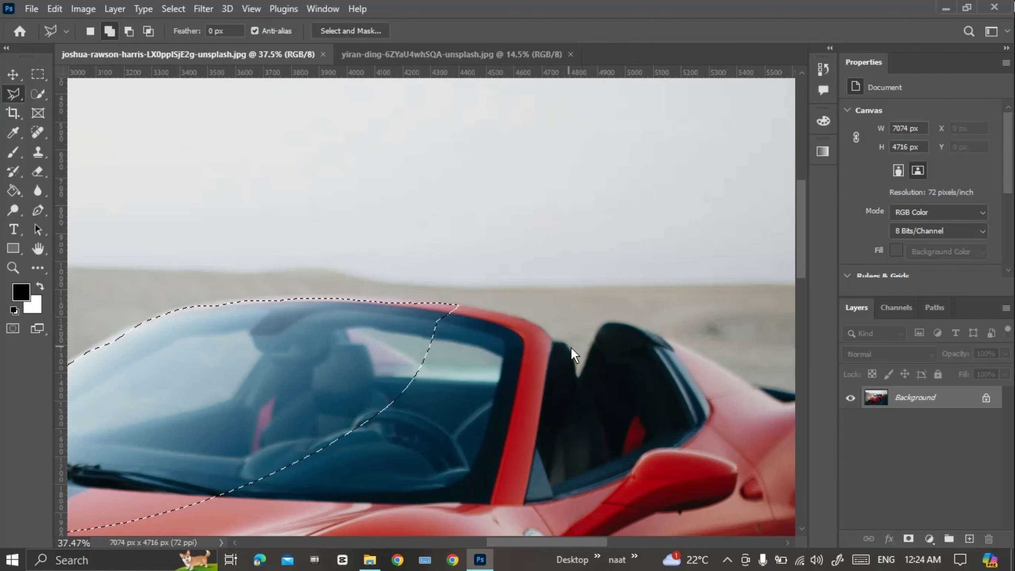
scroll(447, 340, "up", 2)
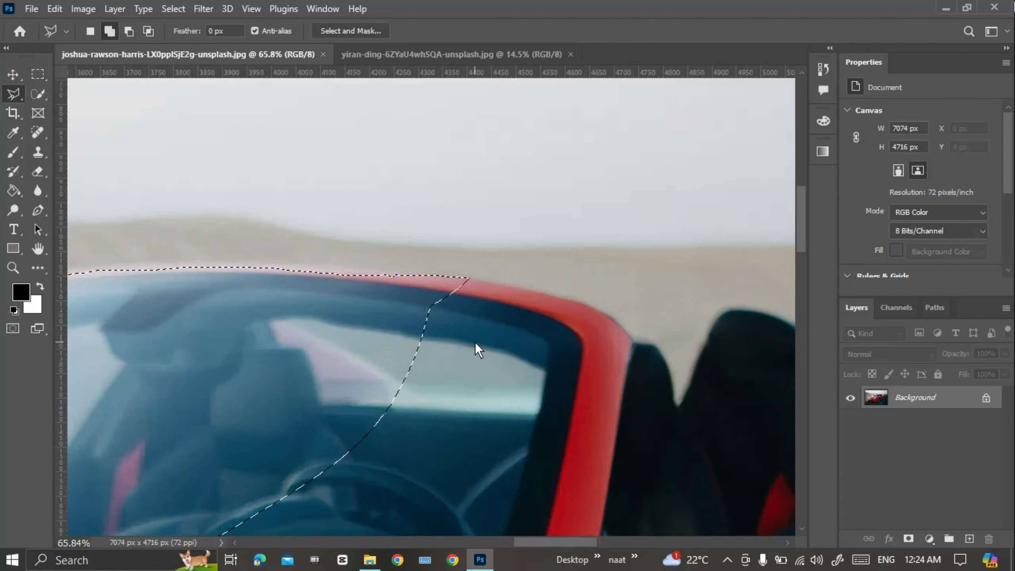
scroll(475, 342, "up", 2)
left_click(353, 304)
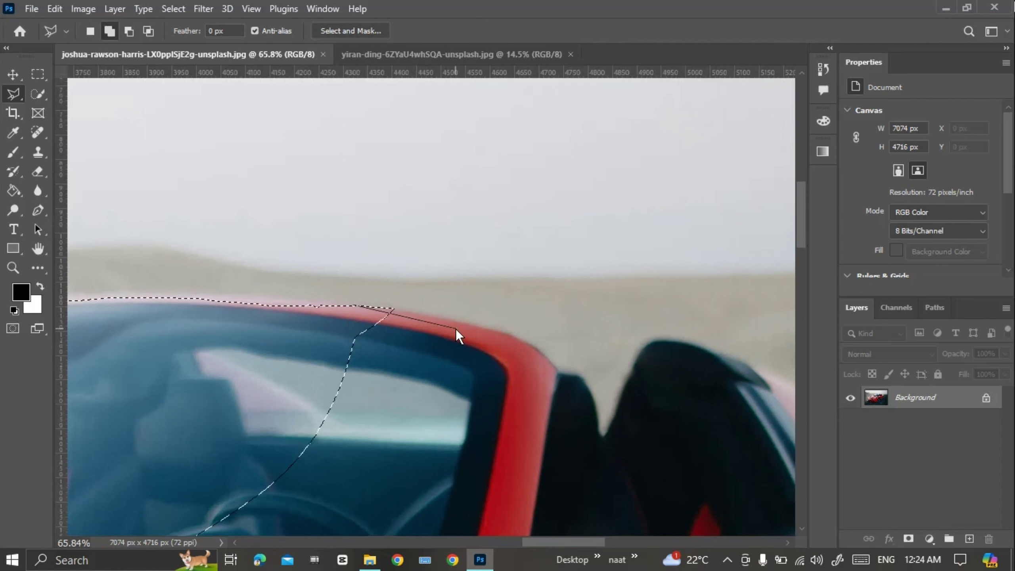
left_click(433, 318)
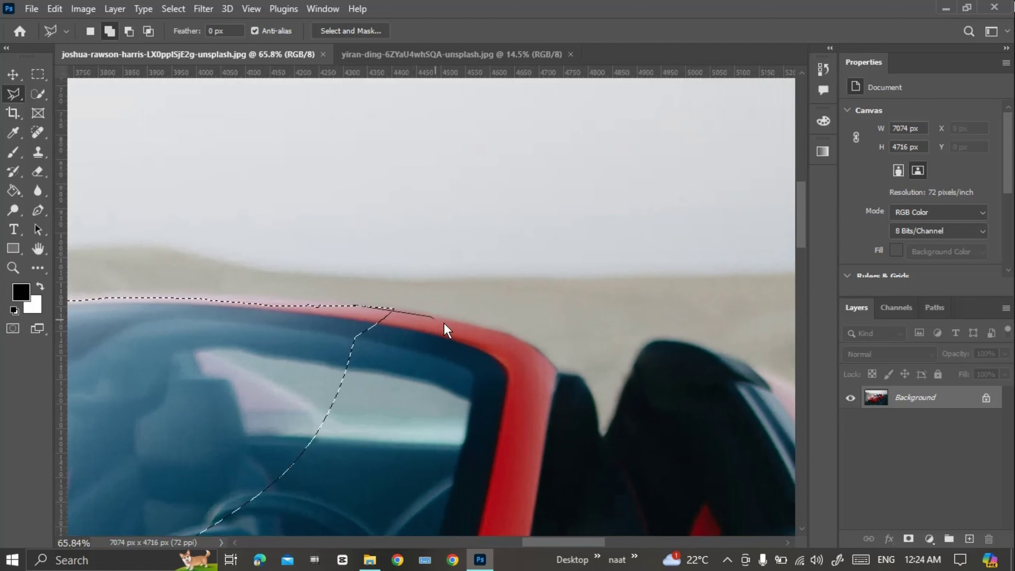
left_click(476, 326)
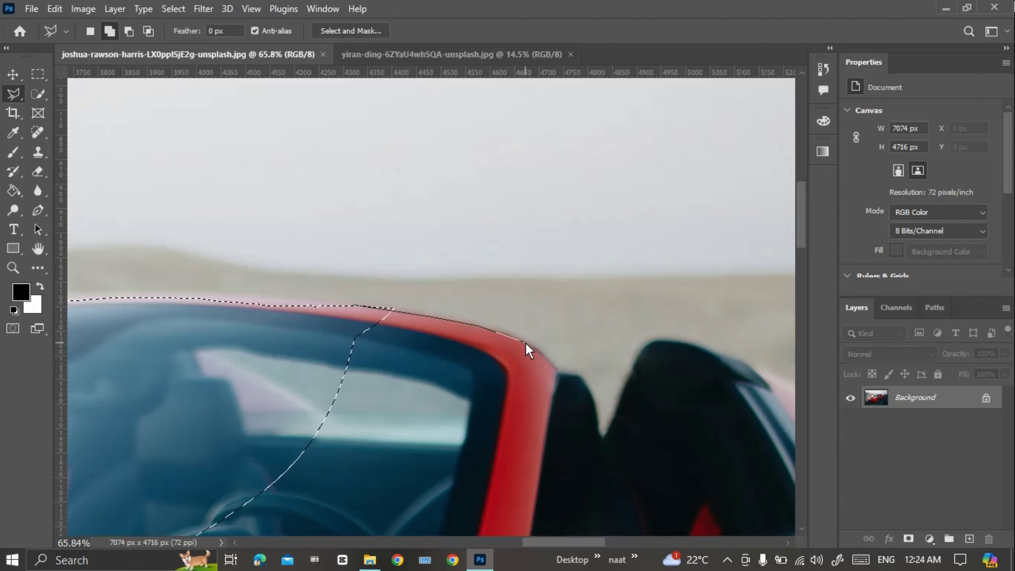
left_click(525, 342)
left_click(559, 370)
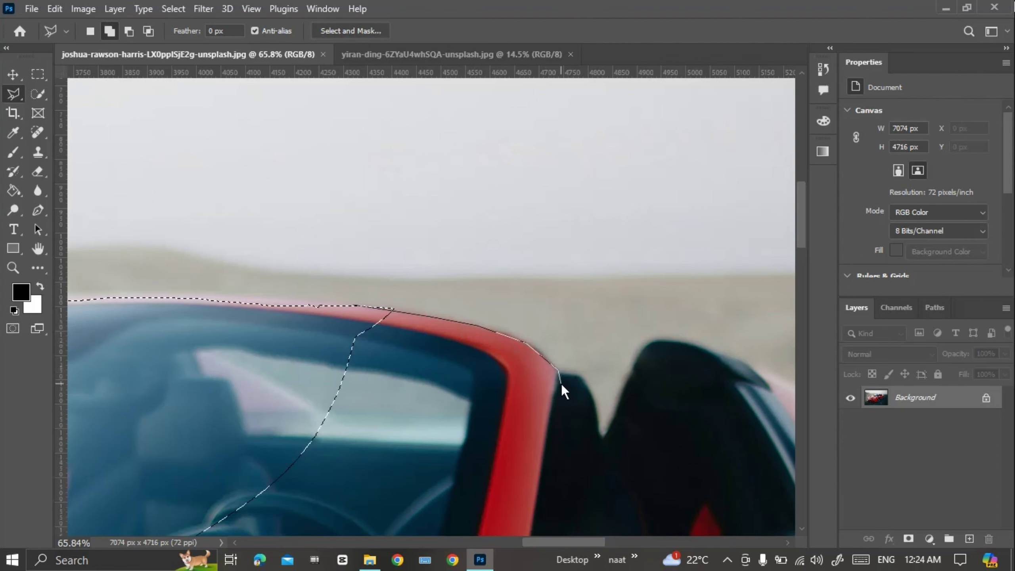
Step: Continue the outline along the seat edge, through the notch between the seats
left_click_drag(568, 397, 406, 374)
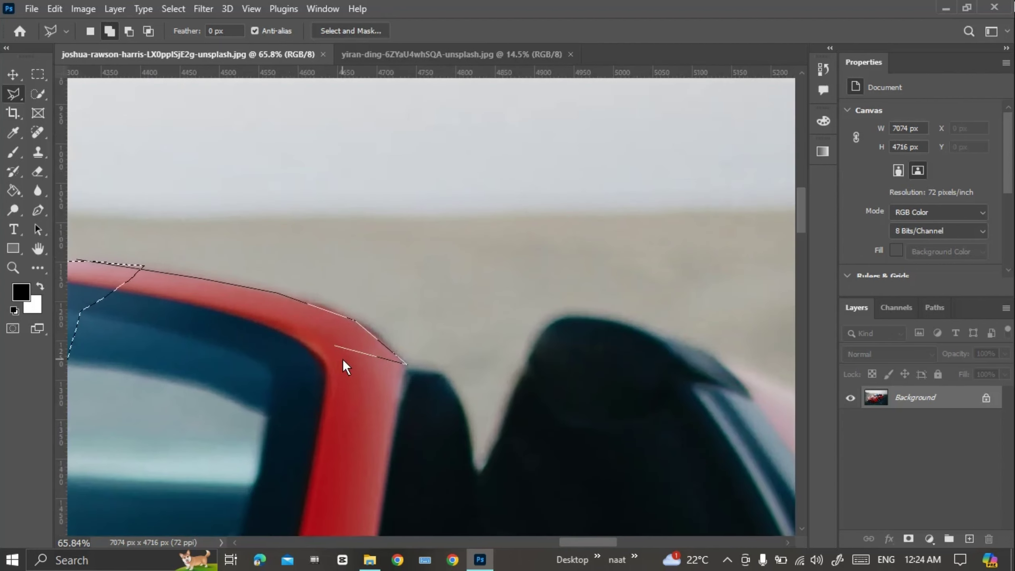
left_click(407, 371)
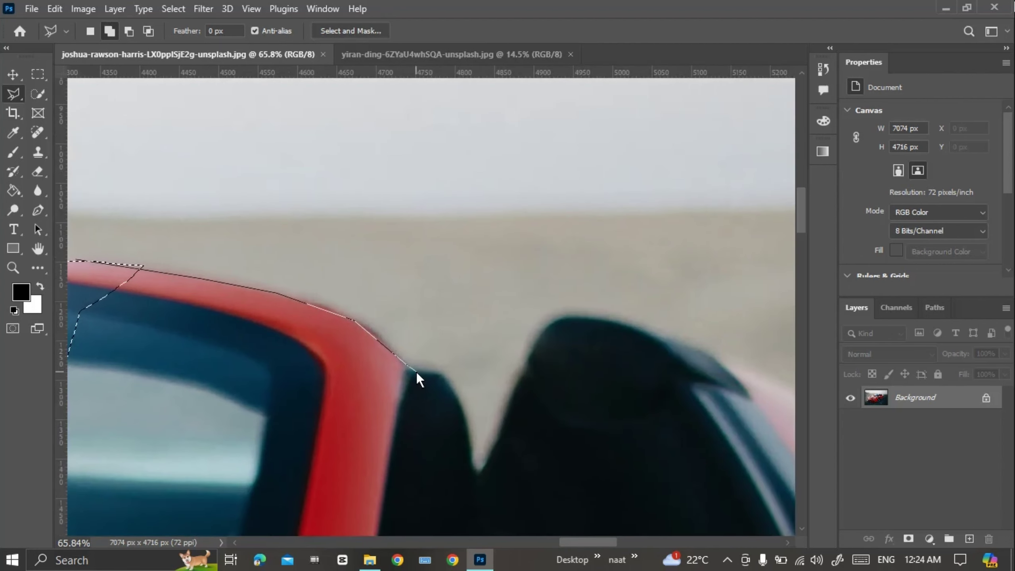
left_click(441, 375)
left_click(462, 408)
left_click(471, 443)
left_click(473, 469)
left_click(480, 477)
left_click(500, 442)
left_click(518, 384)
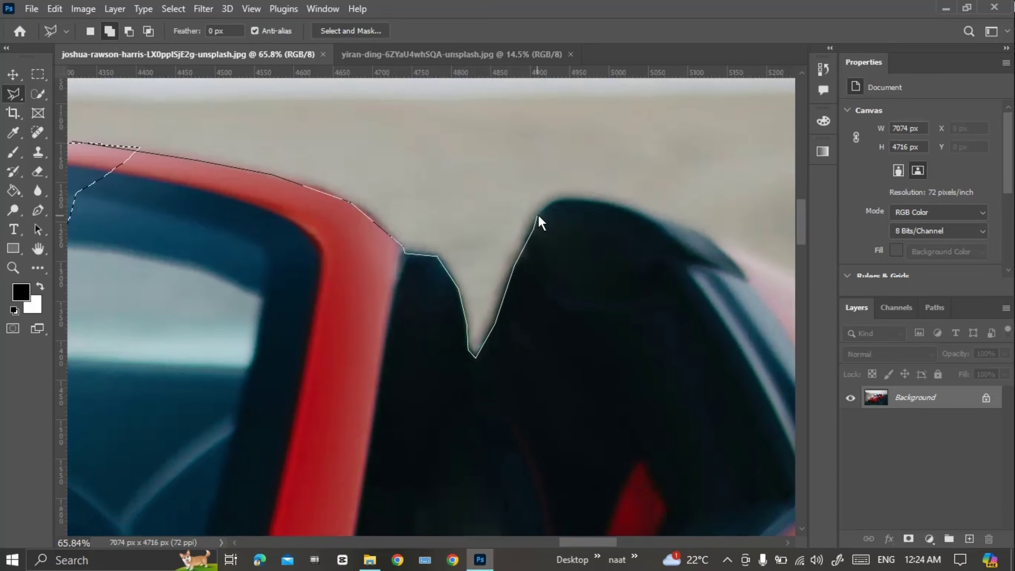
Step: Extend the outline across the top of the dark seat and along the rear fender
left_click(551, 203)
left_click(590, 202)
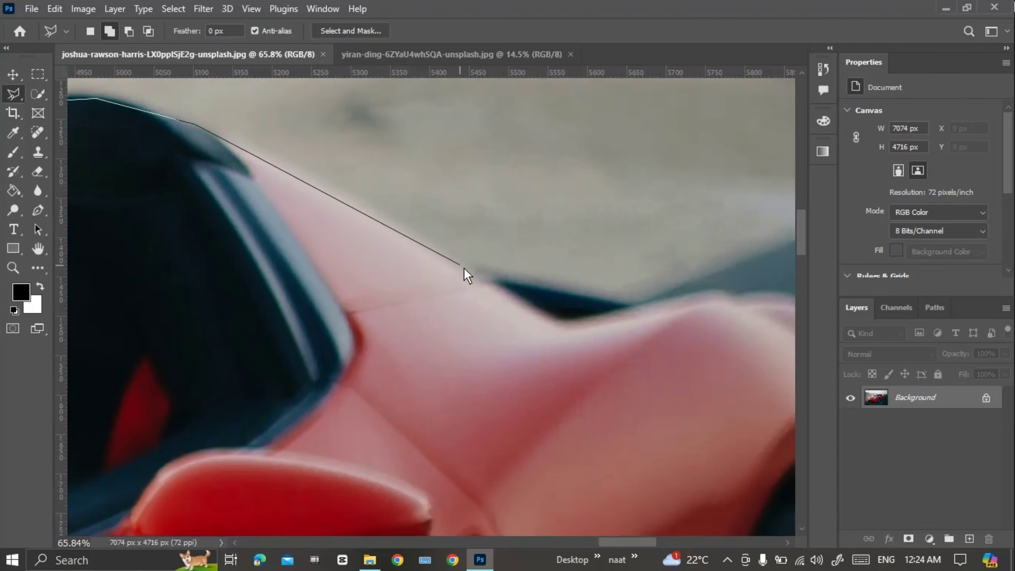
left_click(464, 269)
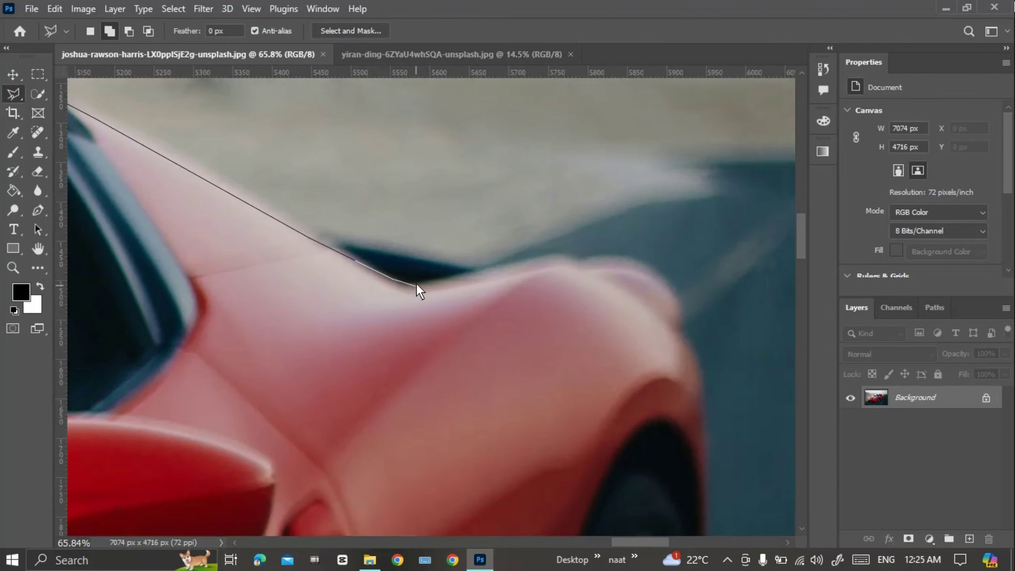
left_click(403, 283)
left_click(559, 255)
left_click(671, 287)
Step: Pan down the rear wheel and trace the outline along the tyre's edge
mouse_move(681, 333)
left_mouse_down()
mouse_move(665, 246)
mouse_move(617, 172)
left_mouse_up()
key("BackSpace")
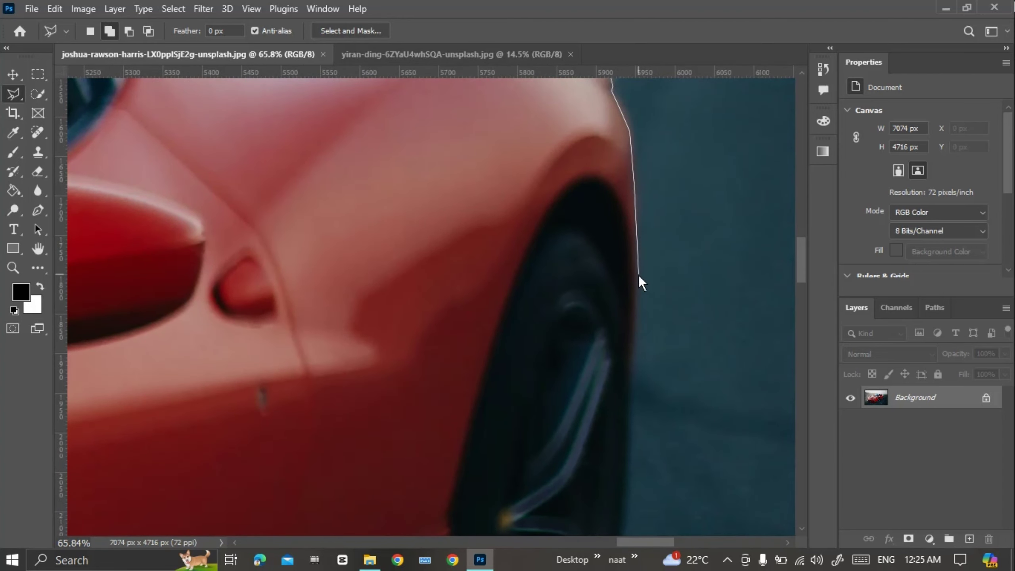
scroll(630, 391, "down", 3)
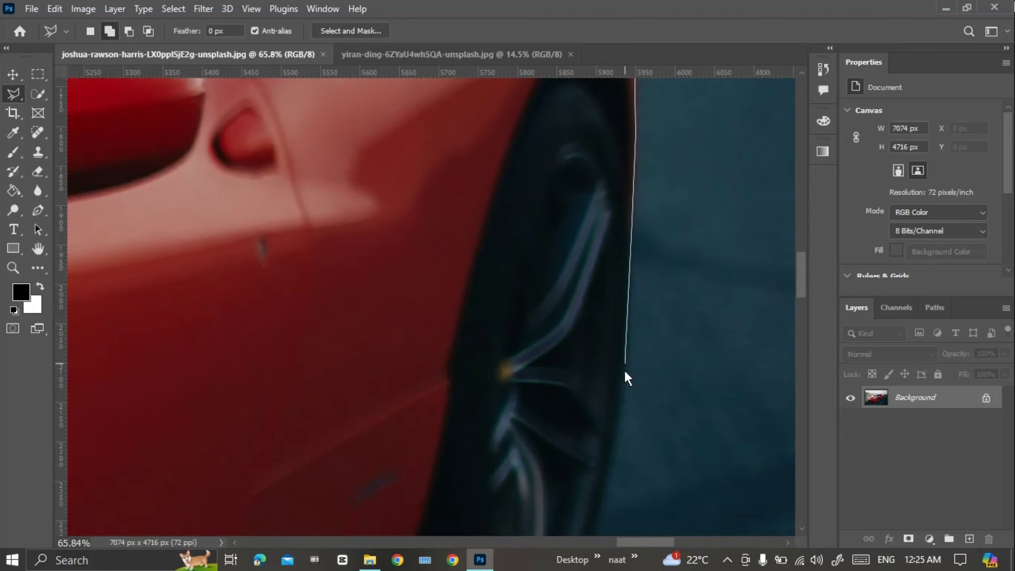
left_click_drag(625, 371, 639, 189)
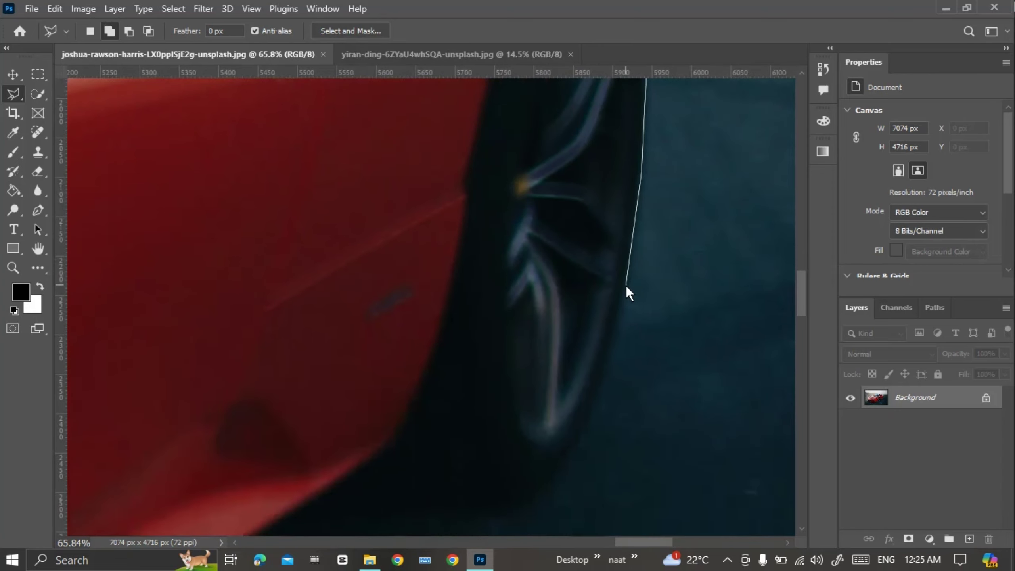
left_click_drag(607, 326, 649, 209)
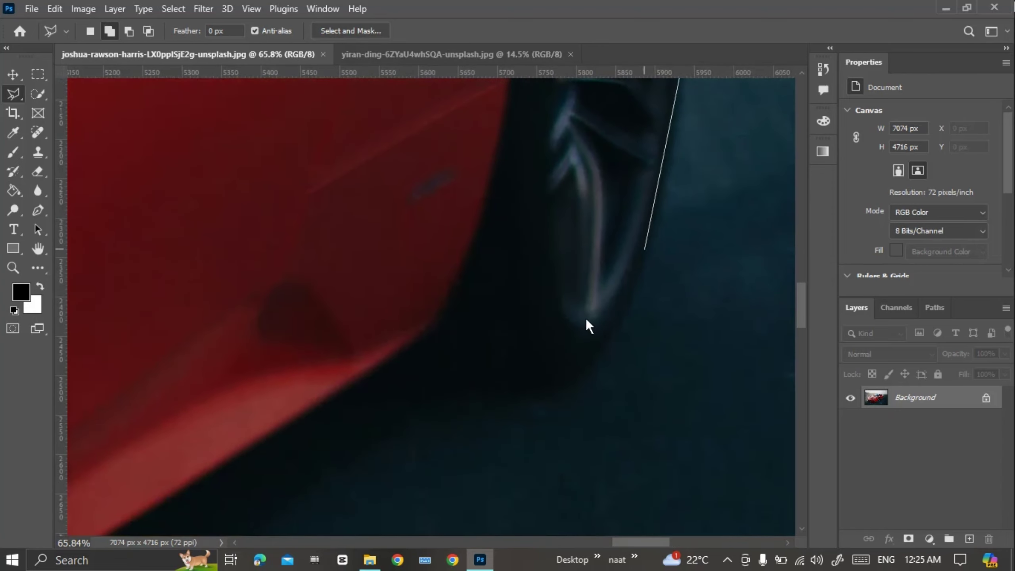
mouse_move(586, 283)
left_mouse_down()
mouse_move(471, 340)
mouse_move(407, 354)
left_mouse_up()
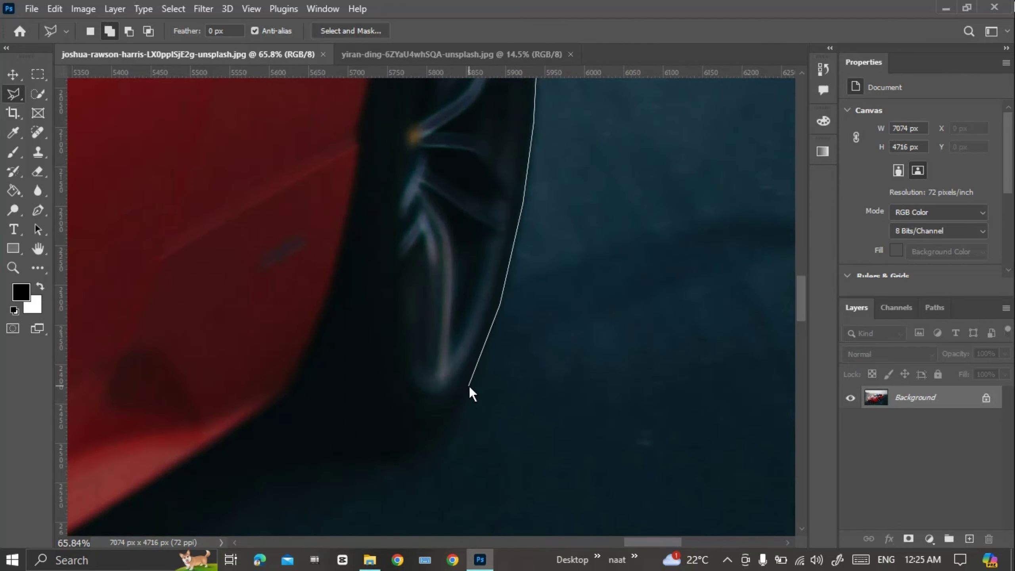
left_click_drag(177, 470, 452, 216)
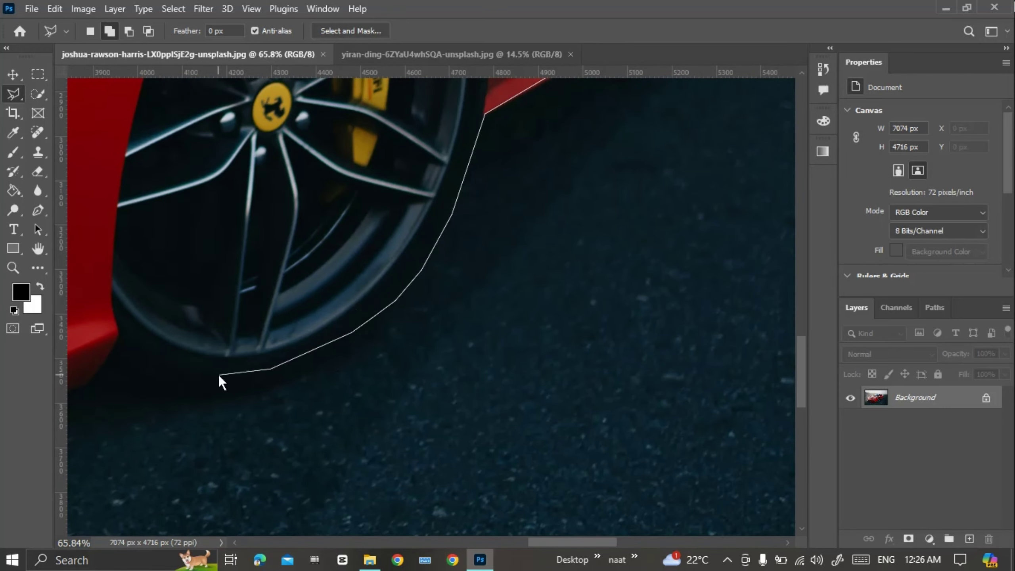
Step: Move to the front bumper, add a point near the headlight, and close the outline
key("ctrl+plus")
scroll(122, 356, "left", 3)
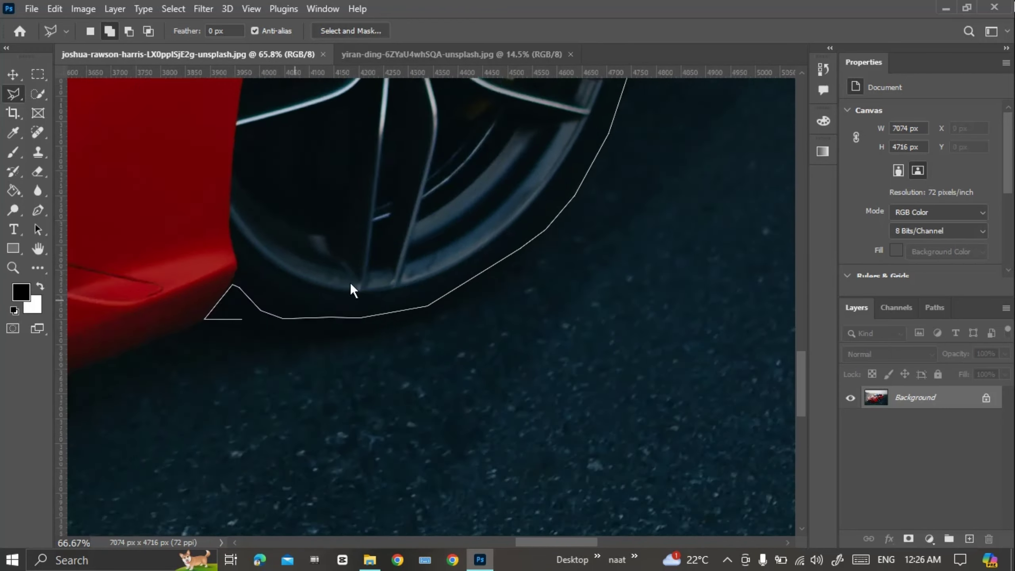
scroll(351, 282, "left", 3)
scroll(347, 317, "left", 3)
scroll(578, 345, "left", 3)
scroll(511, 319, "left", 3)
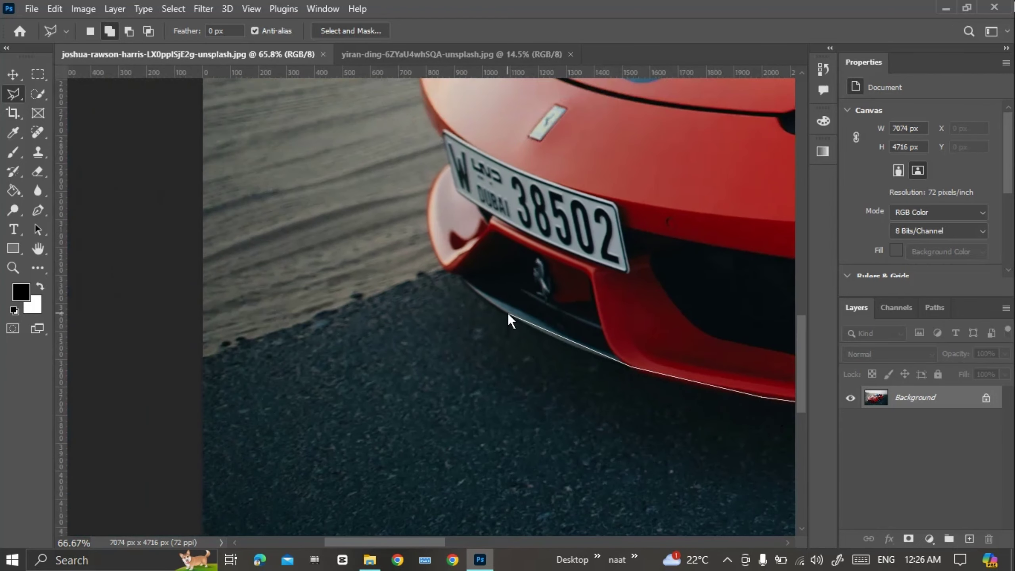
scroll(519, 332, "up", 2)
scroll(506, 310, "up", 5)
scroll(506, 309, "left", 3)
key("ctrl+plus")
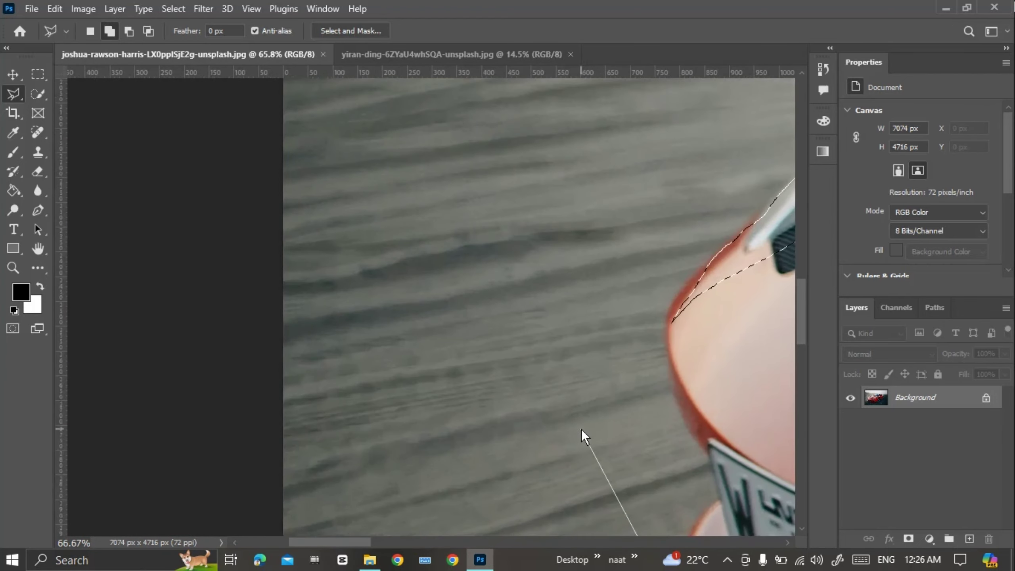
scroll(581, 429, "down", 5)
key("ctrl+minus")
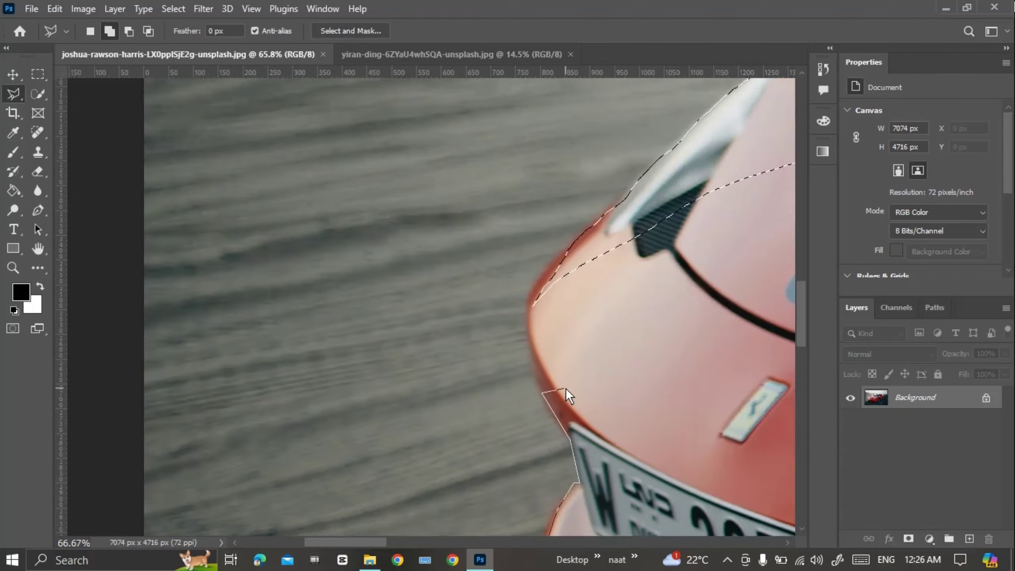
key("ctrl+minus")
key("ctrl+minus")
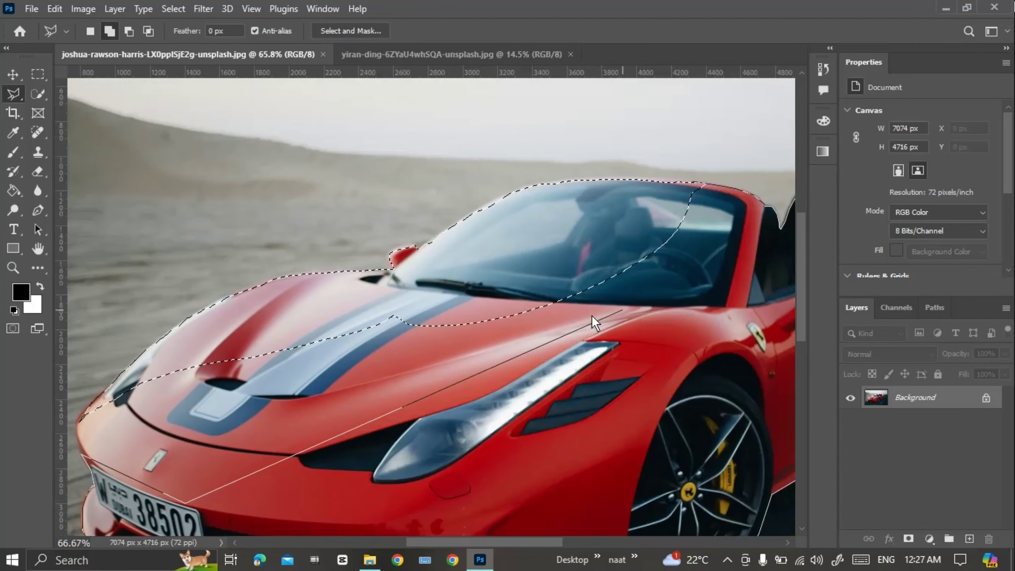
left_click(628, 307)
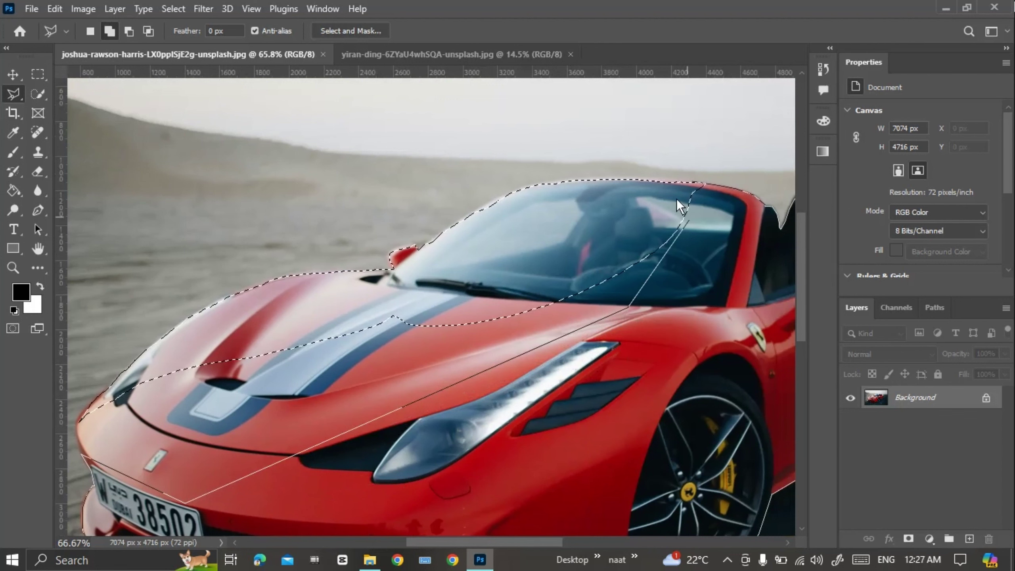
left_click(693, 184)
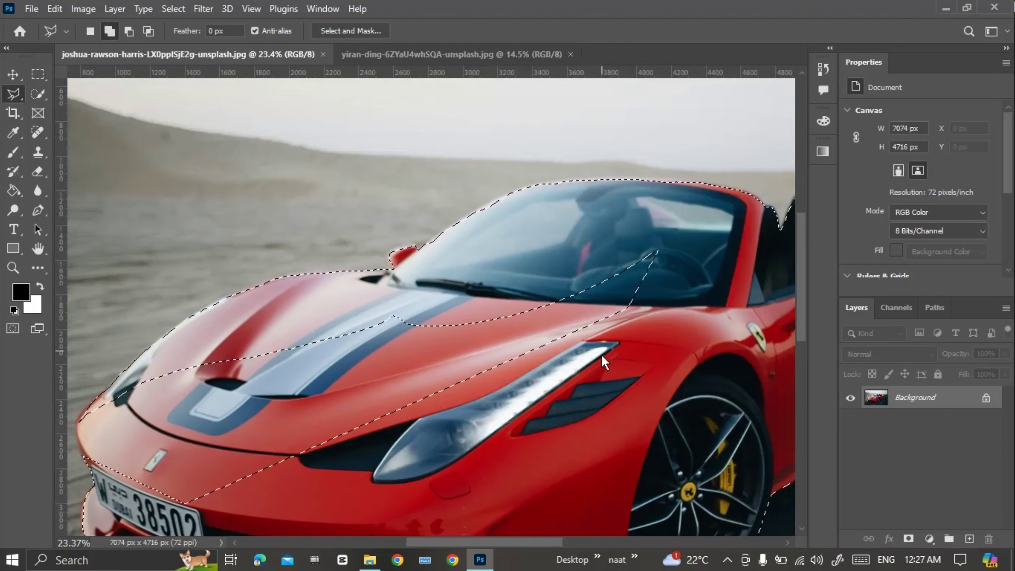
Step: Switch back to the freehand Lasso and loop around the left front bumper and number plate
left_click_drag(653, 365, 477, 396)
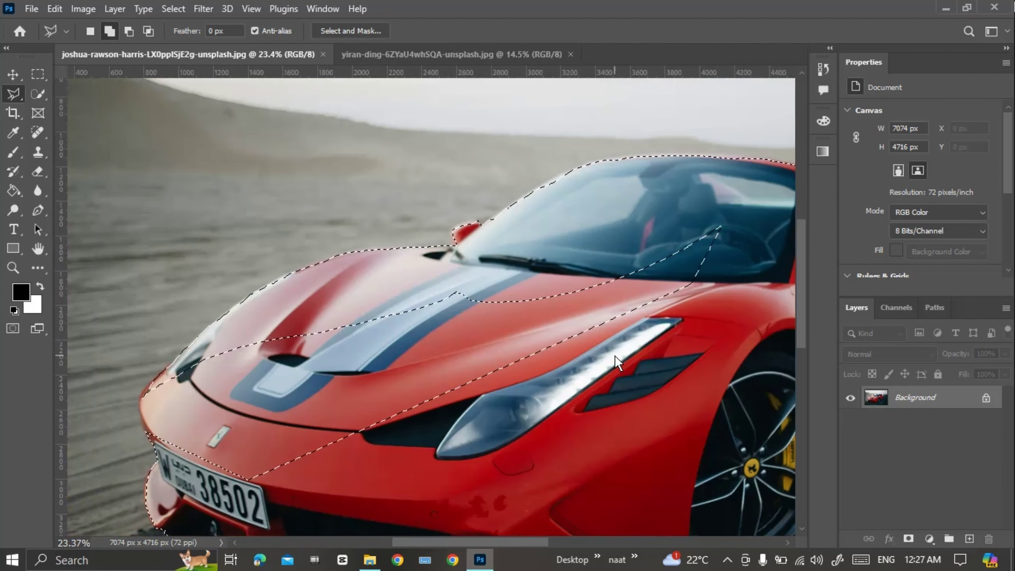
right_click(12, 94)
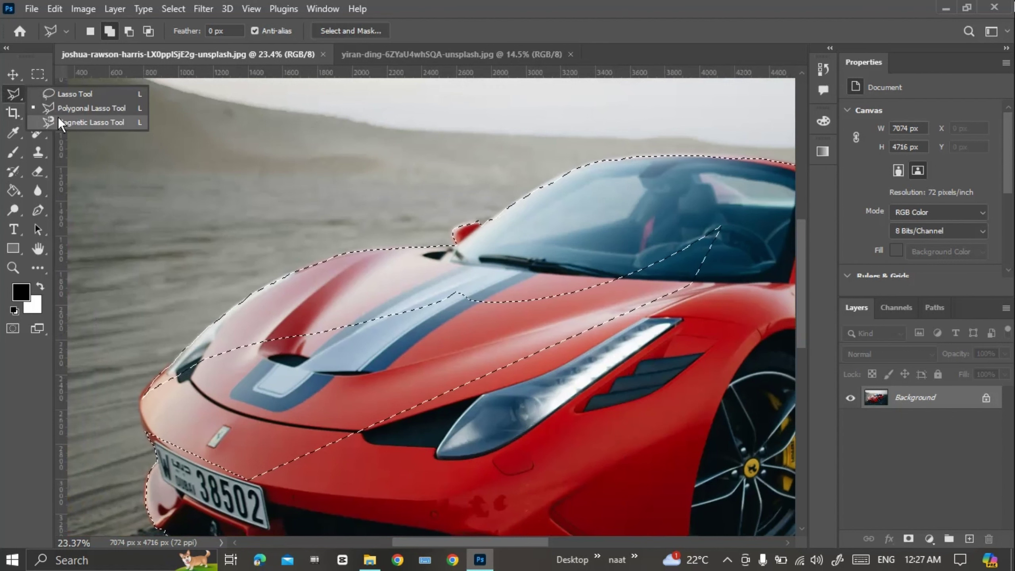
left_click(58, 121)
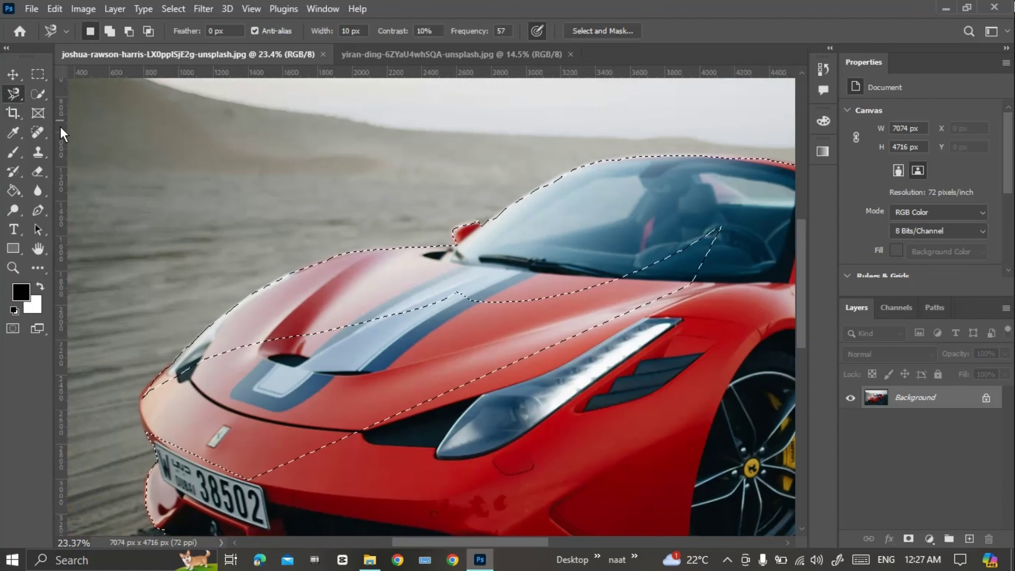
left_click_drag(148, 313, 398, 237)
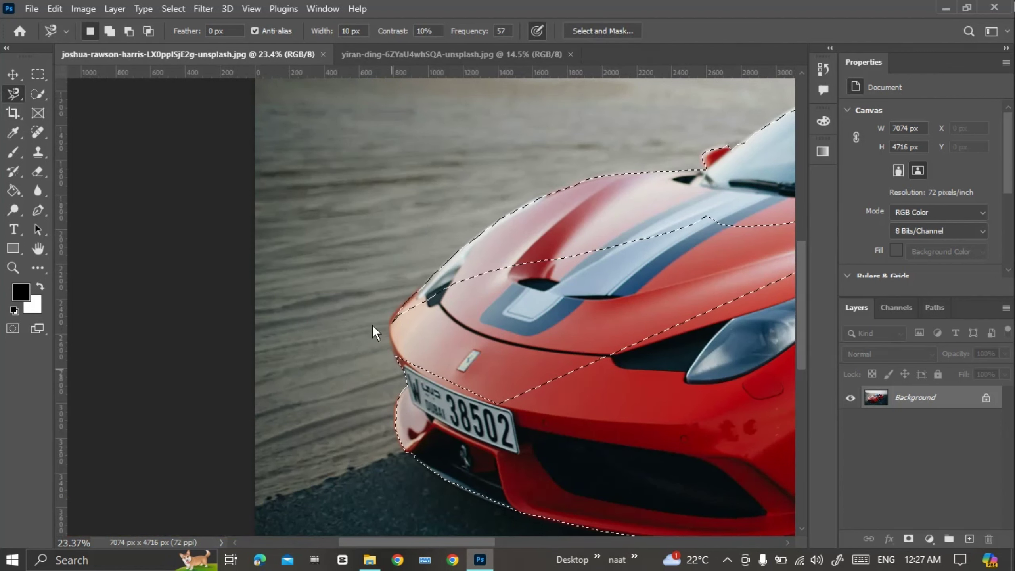
right_click(12, 96)
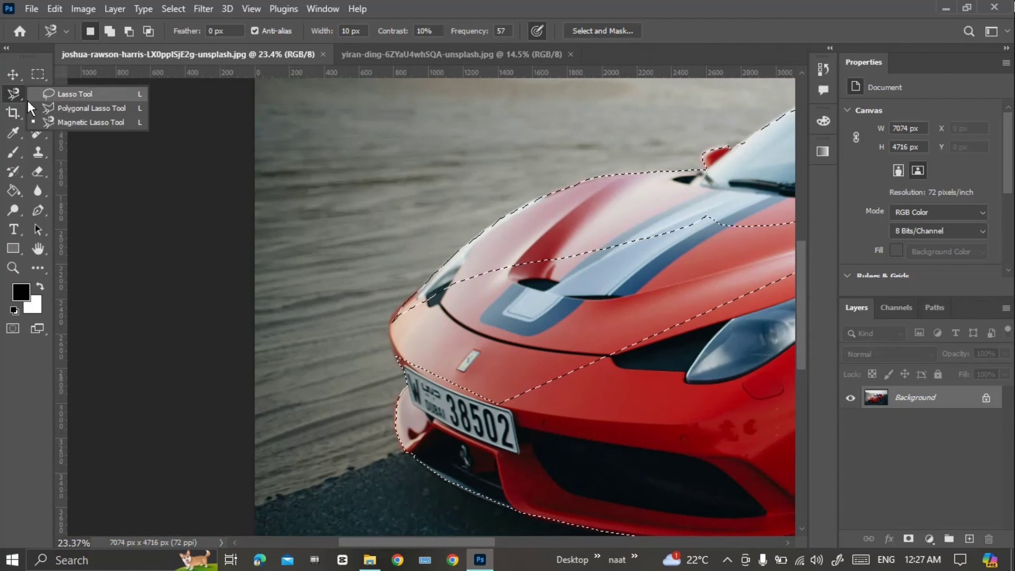
left_click(54, 98)
mouse_move(449, 318)
left_mouse_down()
mouse_move(276, 223)
mouse_move(298, 246)
left_mouse_up()
mouse_move(241, 274)
left_mouse_down()
mouse_move(384, 291)
mouse_move(235, 272)
left_mouse_up()
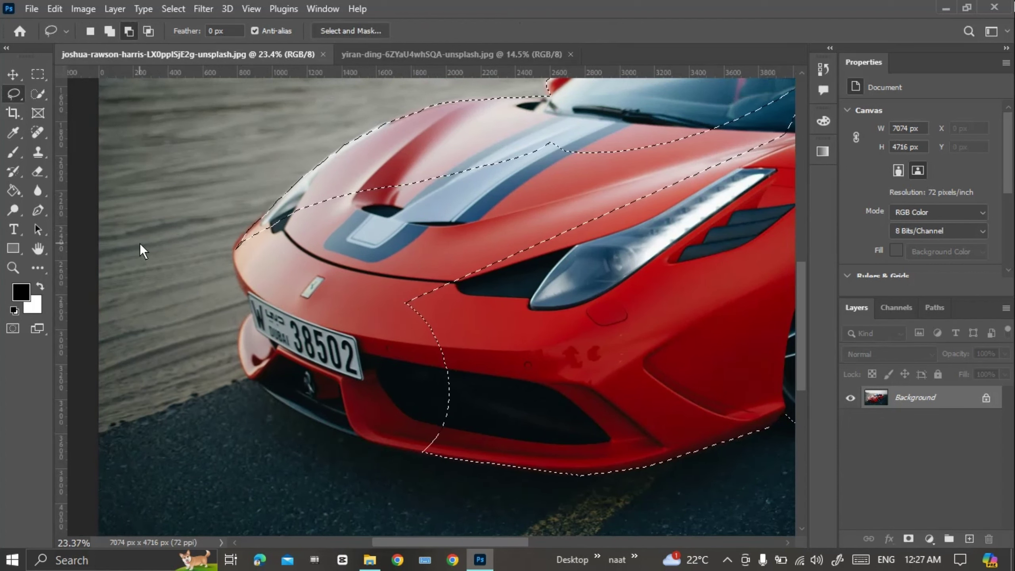
right_click(13, 94)
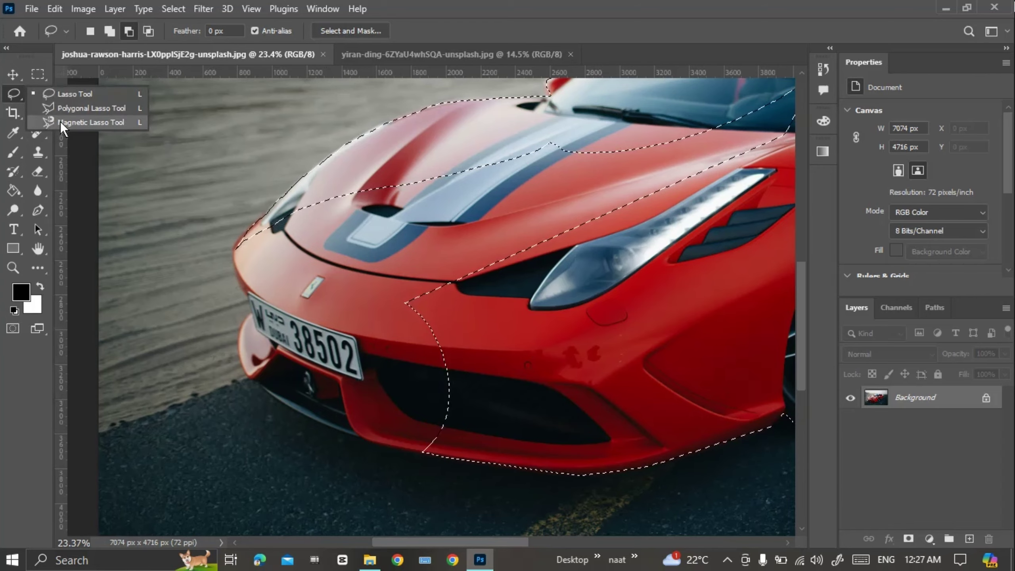
Step: Set up the Magnetic Lasso in Add to selection mode at the car's hood edge
left_click(60, 122)
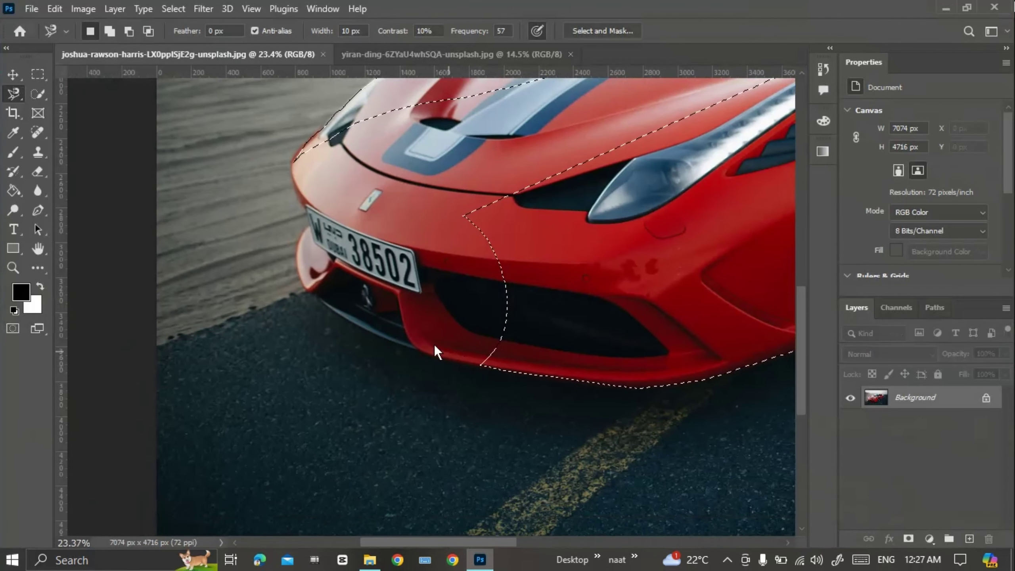
left_click_drag(337, 231, 360, 259)
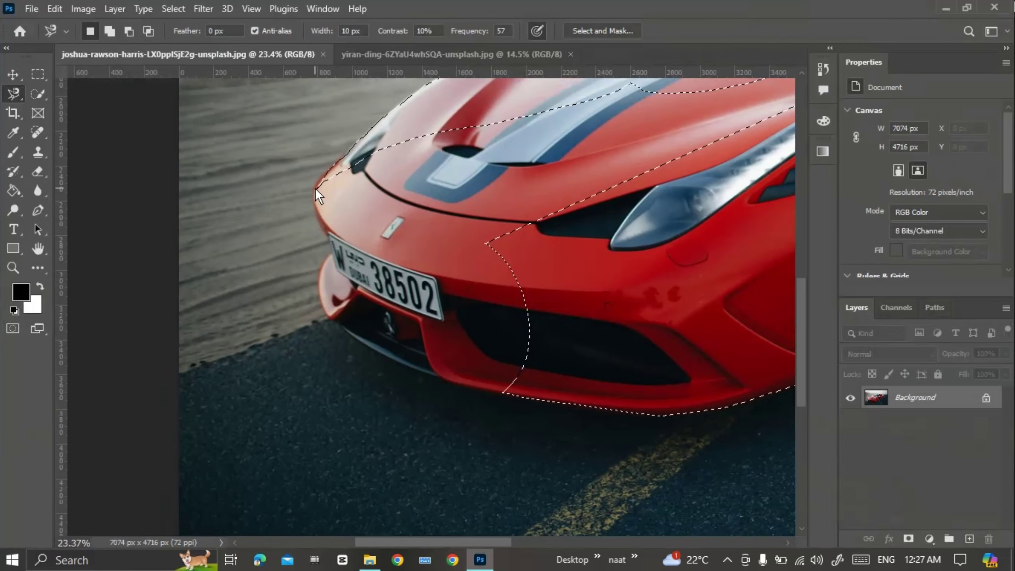
scroll(320, 193, "up", 5)
left_click_drag(319, 203, 328, 198)
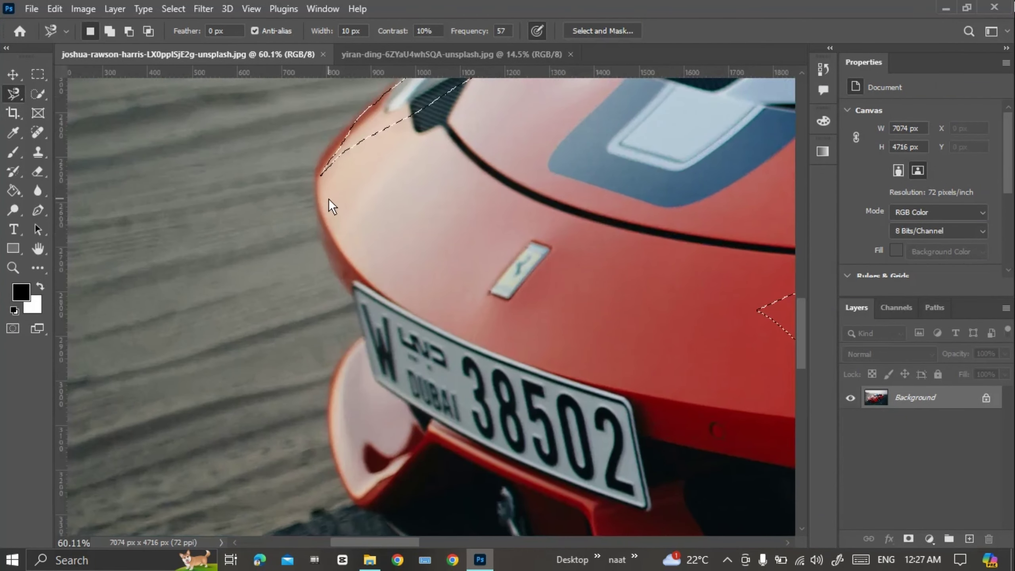
key("Escape")
left_click(318, 172)
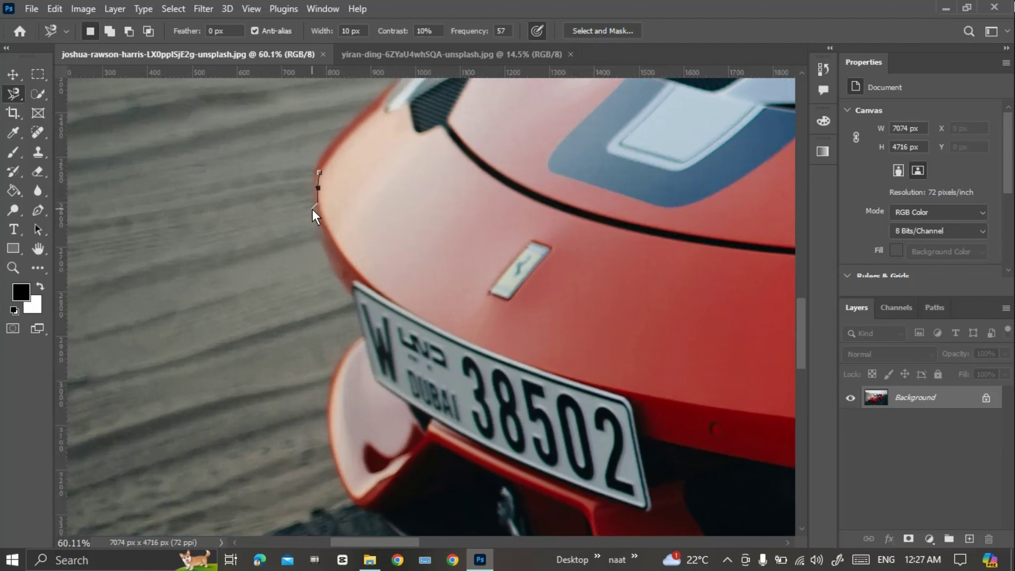
key("Escape")
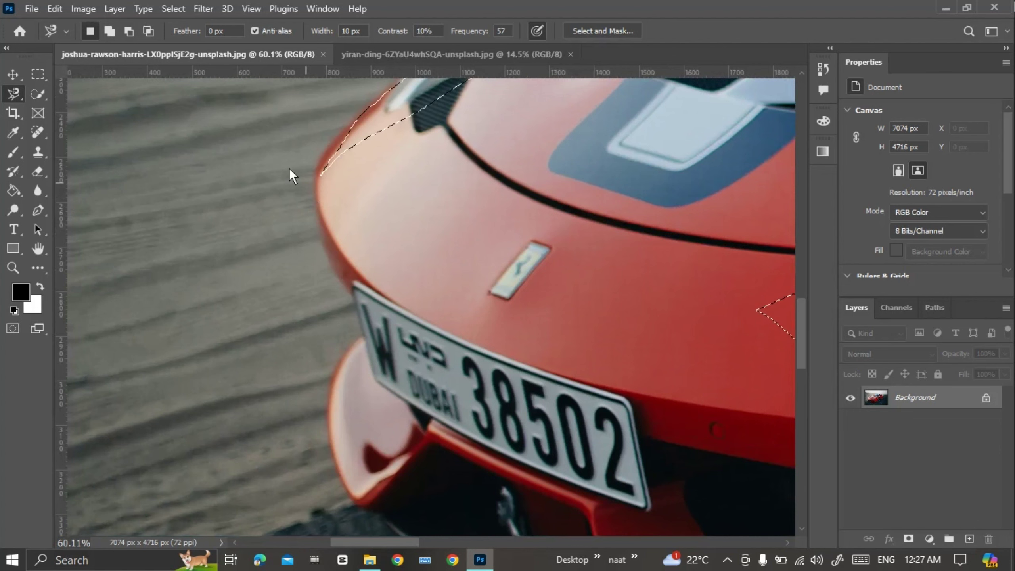
left_click(107, 30)
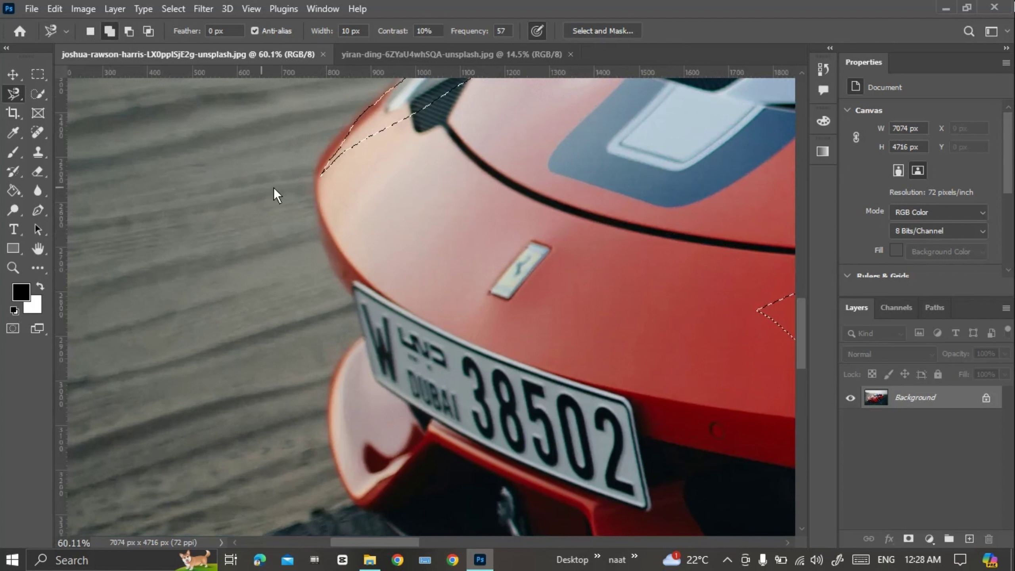
Step: Trace the Magnetic Lasso from the hood edge along the licence plate top and back, closing it
left_click(316, 177)
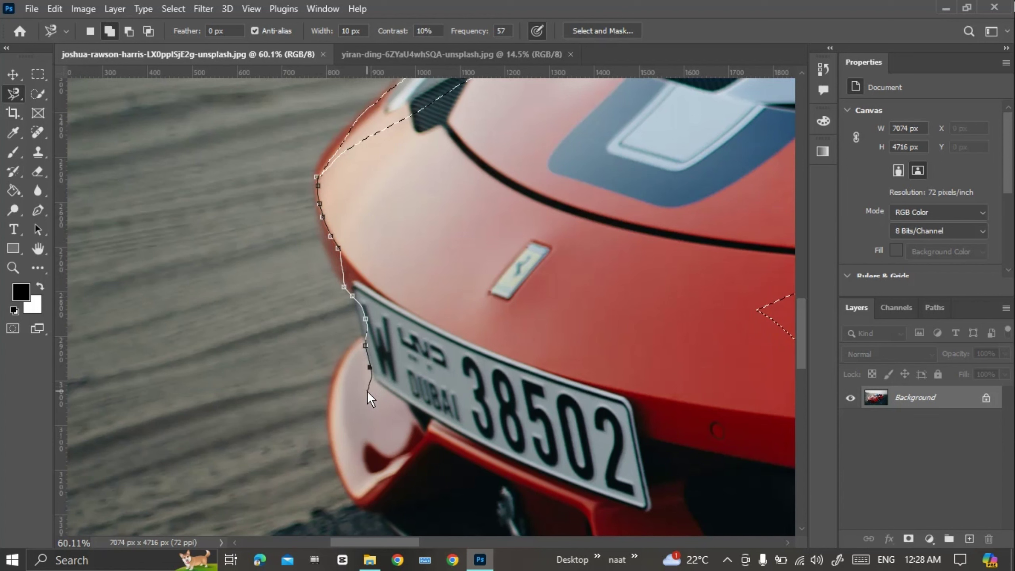
key("BackSpace")
key("BackSpace")
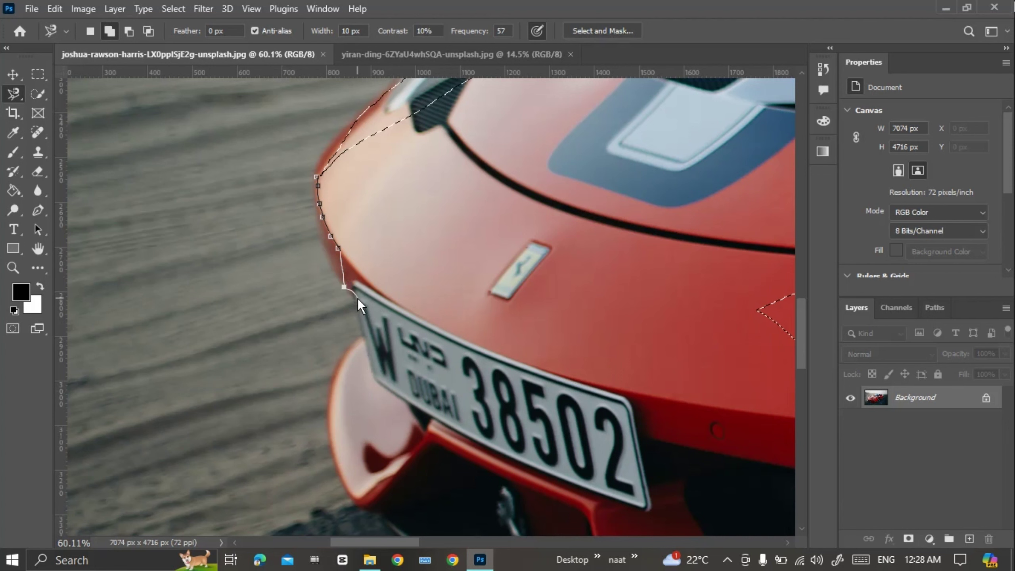
key("BackSpace")
key("BackSpace")
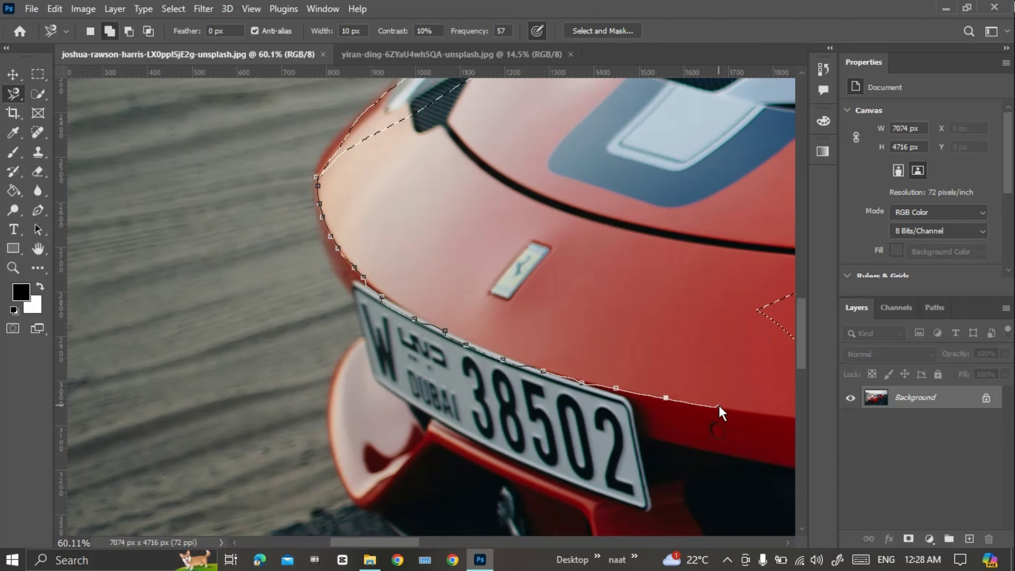
left_click_drag(718, 405, 354, 313)
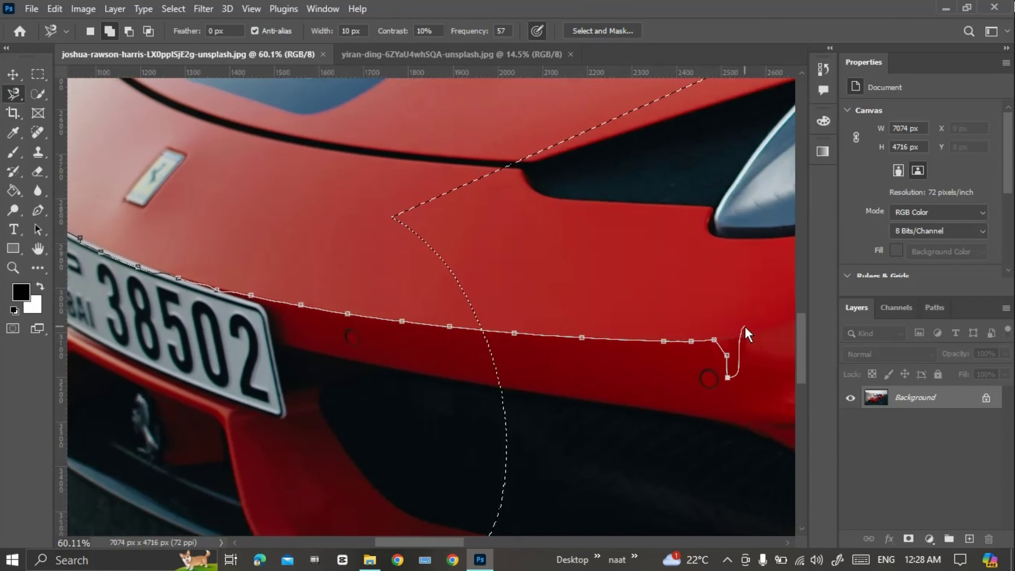
key("BackSpace")
key("BackSpace")
key("BackSpace")
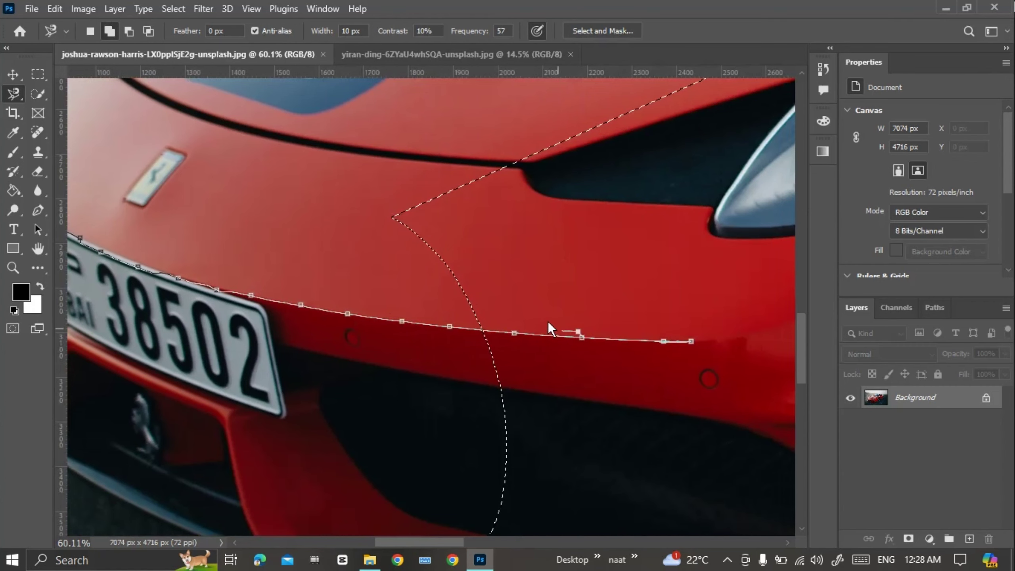
mouse_move(551, 328)
left_mouse_down()
mouse_move(626, 408)
mouse_move(657, 471)
left_mouse_up()
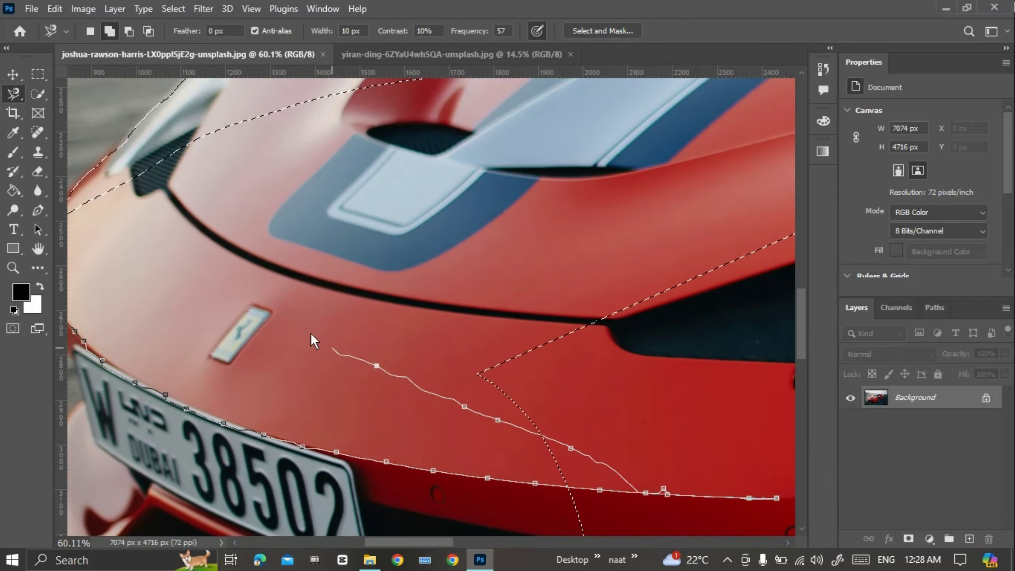
left_click_drag(313, 341, 363, 360)
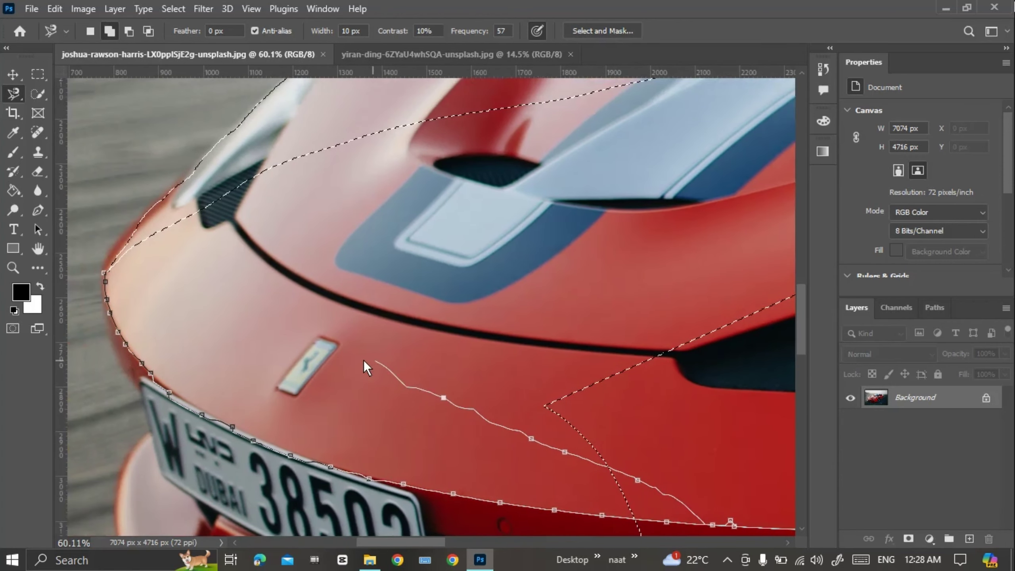
left_click(106, 275)
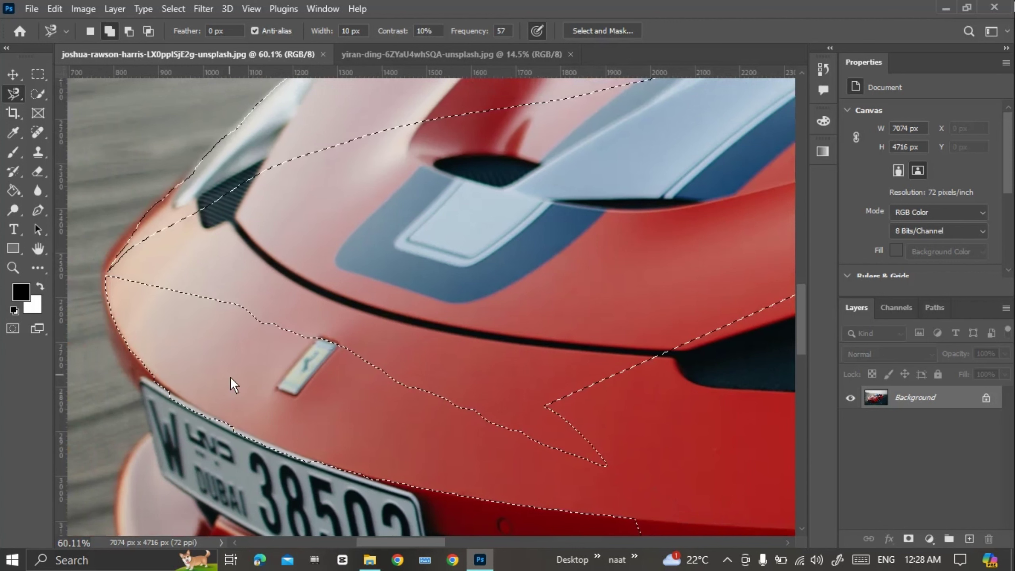
scroll(244, 253, "down", 2)
scroll(268, 292, "down", 2)
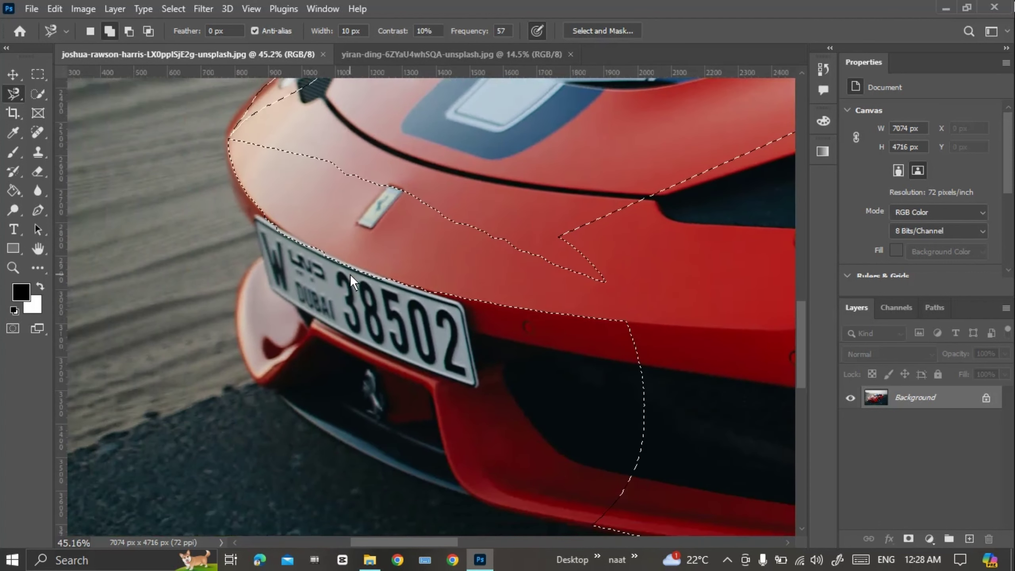
Step: Use the freehand Lasso in Add mode to include the car's left front edge and hood corner
right_click(18, 89)
left_click(61, 102)
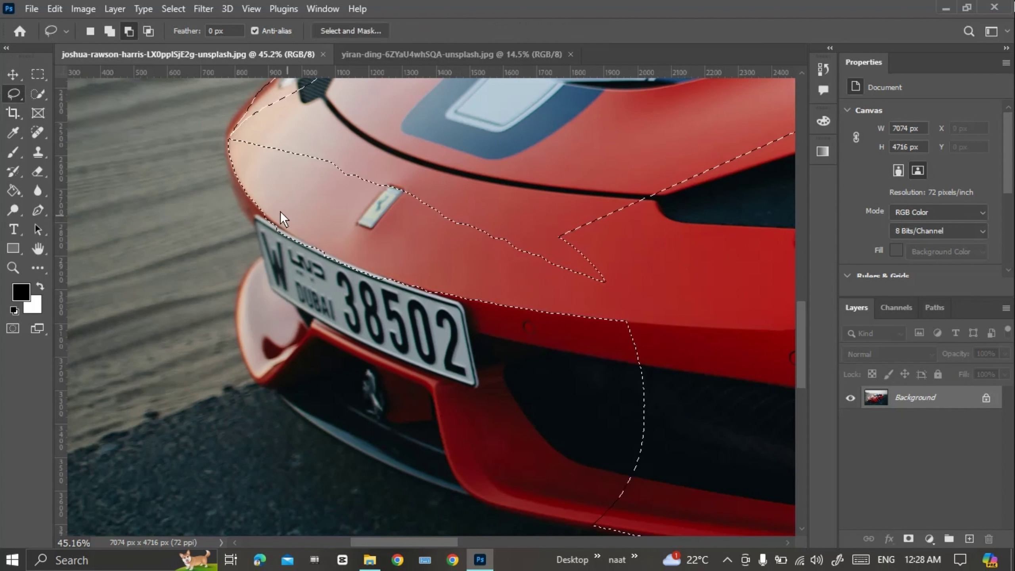
left_click_drag(231, 147, 247, 217)
left_click(109, 31)
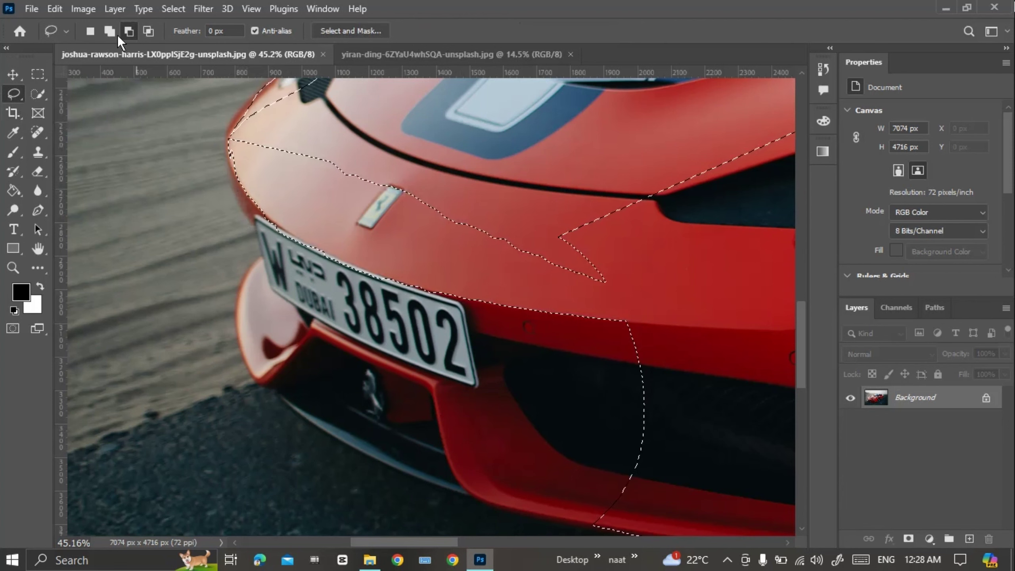
mouse_move(230, 149)
left_mouse_down()
mouse_move(292, 398)
mouse_move(465, 453)
left_mouse_up()
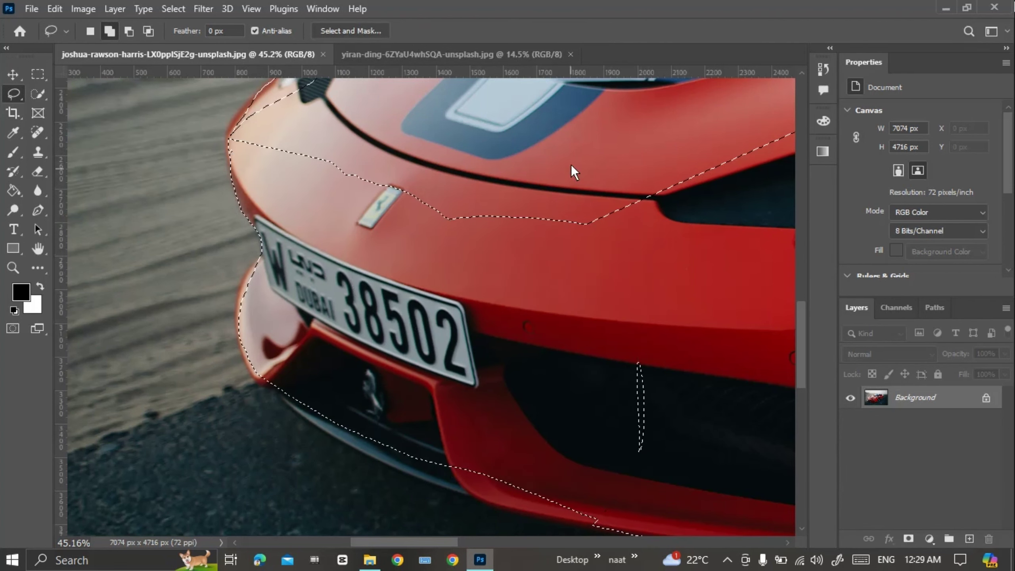
scroll(514, 366, "down", 2)
scroll(248, 269, "up", 8)
scroll(255, 308, "down", 3)
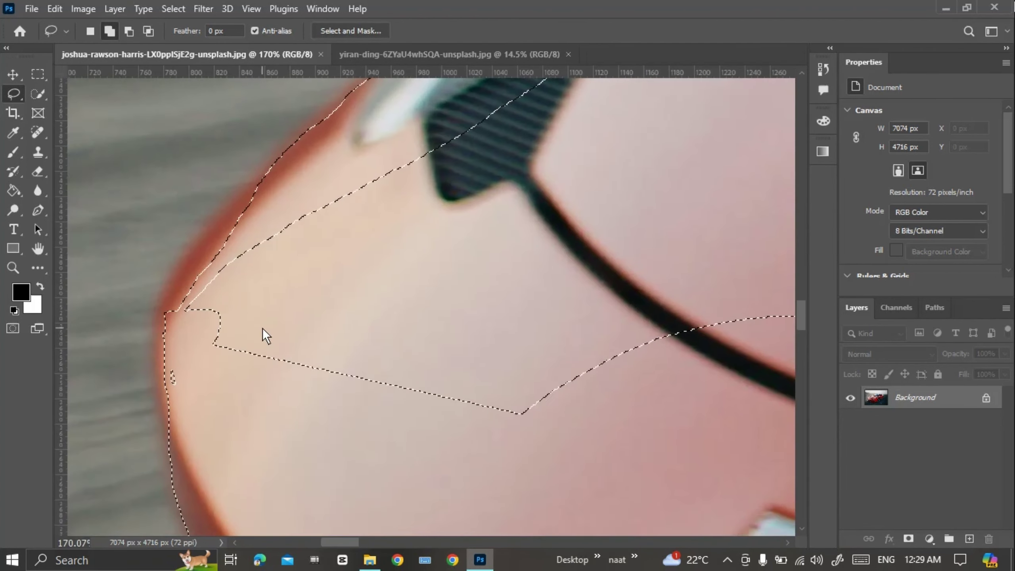
mouse_move(263, 328)
left_mouse_down()
mouse_move(651, 450)
mouse_move(401, 459)
mouse_move(262, 320)
left_mouse_up()
Step: Lasso the lower bumper edge into the selection so the whole car is outlined
scroll(651, 450, "down", 3)
scroll(401, 458, "down", 4)
scroll(368, 397, "up", 3)
scroll(623, 376, "up", 2)
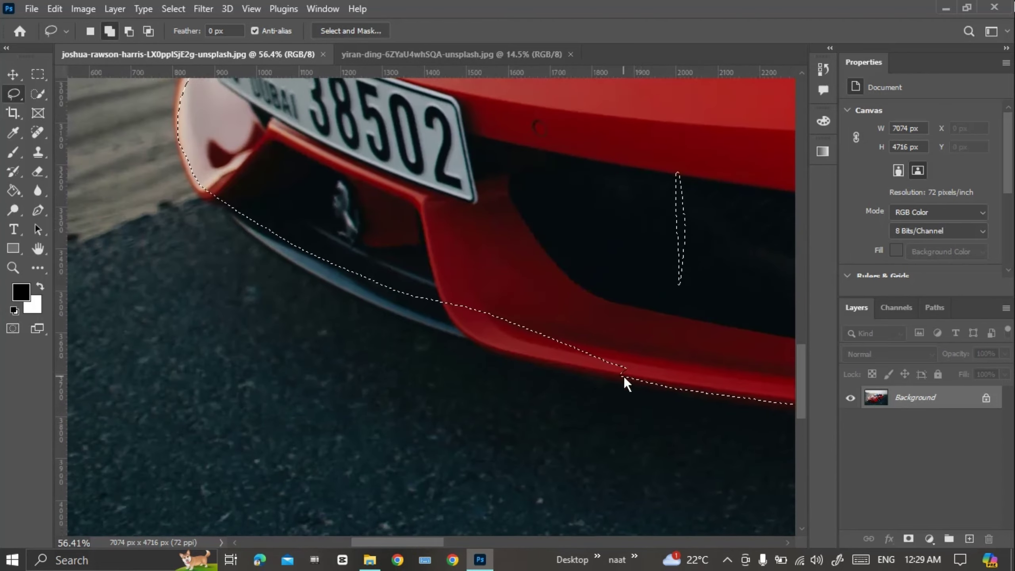
mouse_move(623, 374)
left_mouse_down()
mouse_move(298, 264)
mouse_move(620, 373)
left_mouse_up()
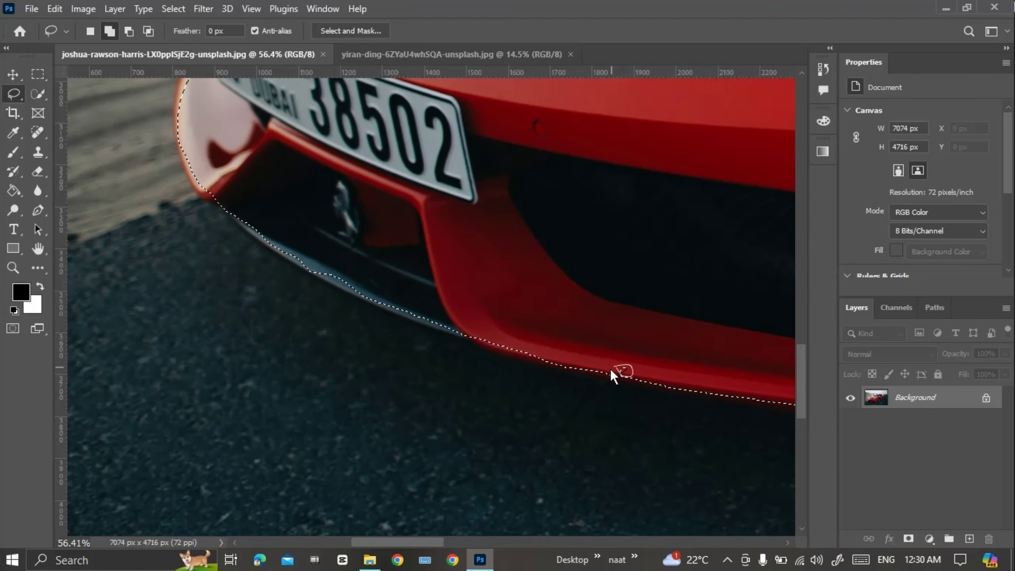
scroll(615, 375, "up", 2)
scroll(626, 382, "down", 1)
mouse_move(411, 231)
left_mouse_down()
mouse_move(462, 273)
mouse_move(406, 229)
mouse_move(202, 416)
left_mouse_up()
scroll(398, 227, "up", 3)
scroll(409, 236, "down", 4)
scroll(427, 237, "down", 3)
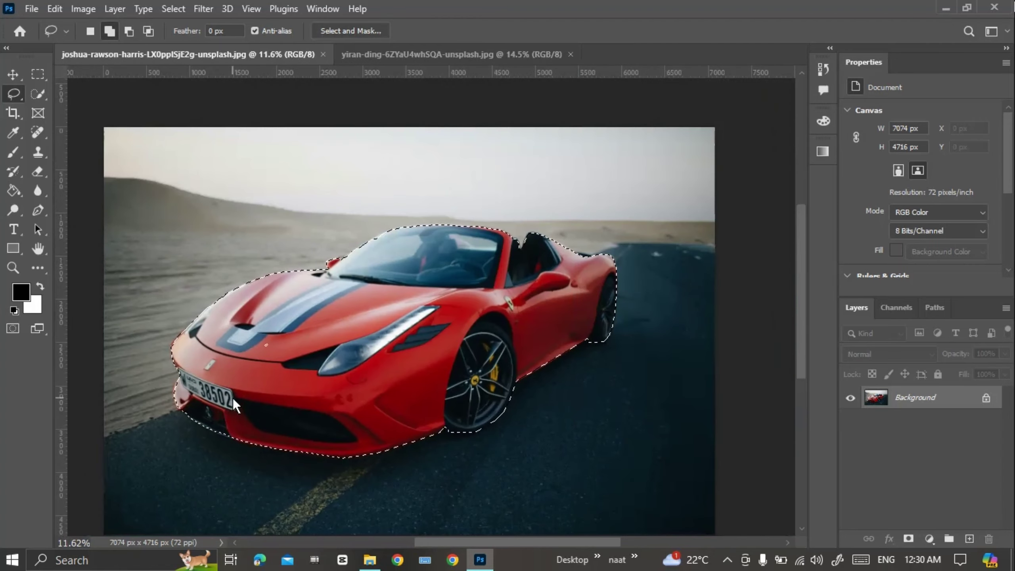
scroll(233, 398, "up", 1)
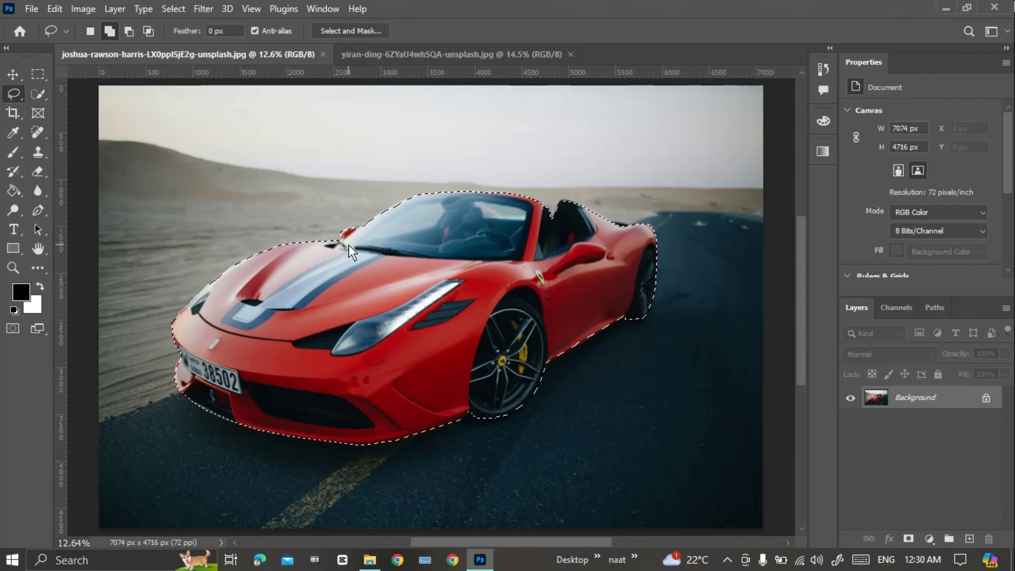
Step: Undo the accidental shift of the lasso-selected red Ferrari, then copy the car
left_click(13, 74)
left_click_drag(429, 336, 481, 254)
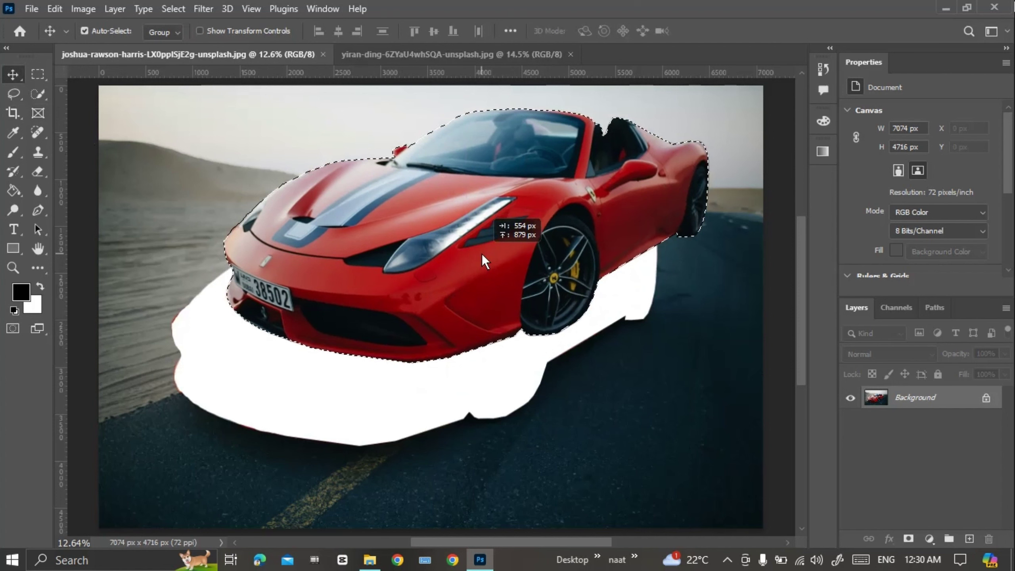
key("ctrl+z")
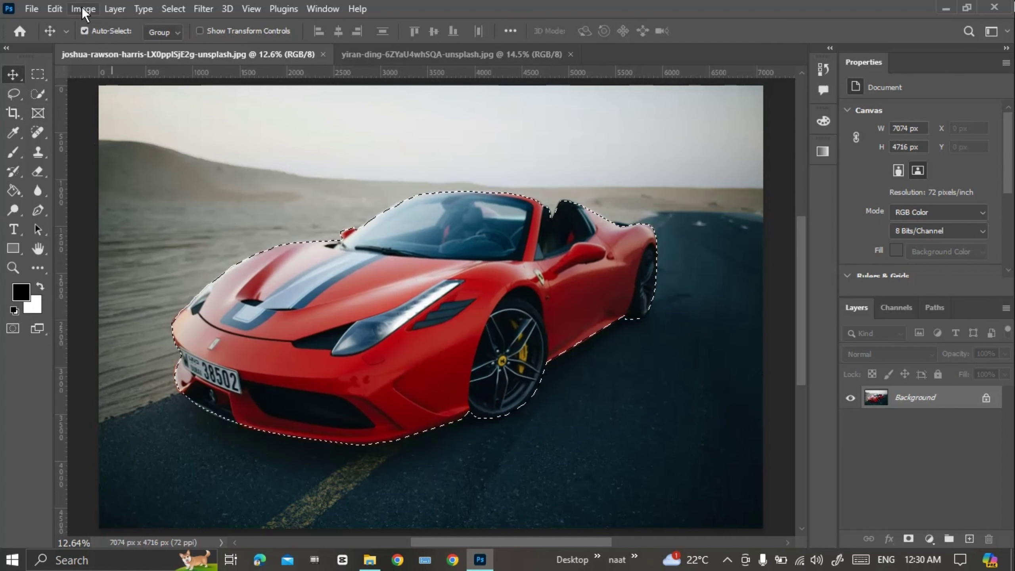
left_click(55, 8)
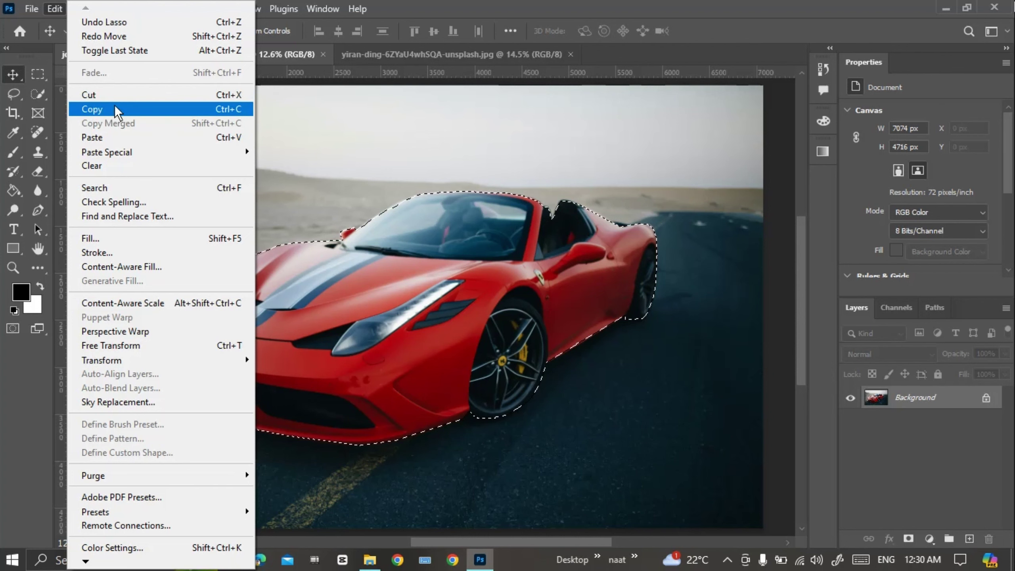
left_click(92, 108)
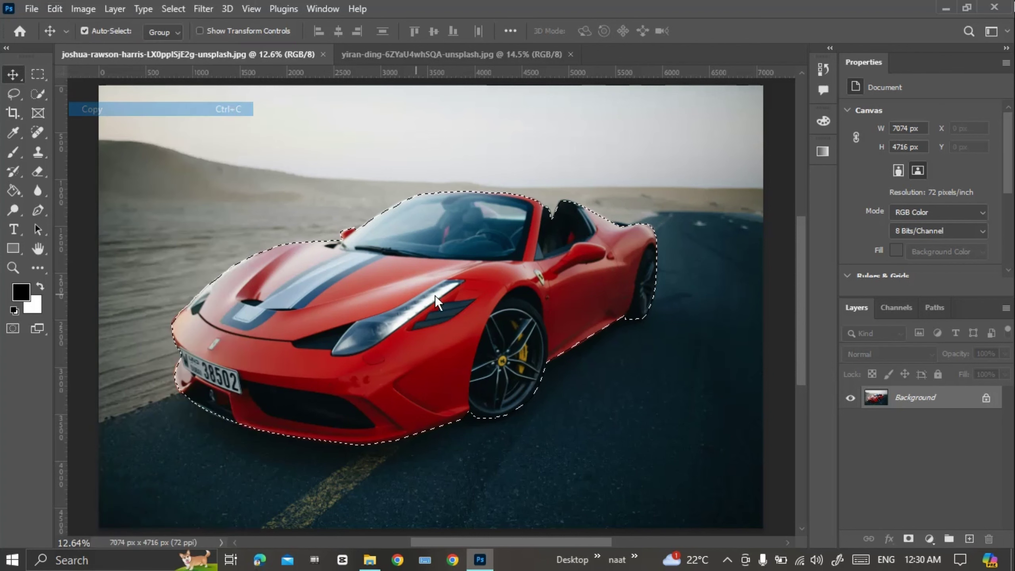
Step: Paste the copied Ferrari into the yiran-ding garage photo
left_click(376, 54)
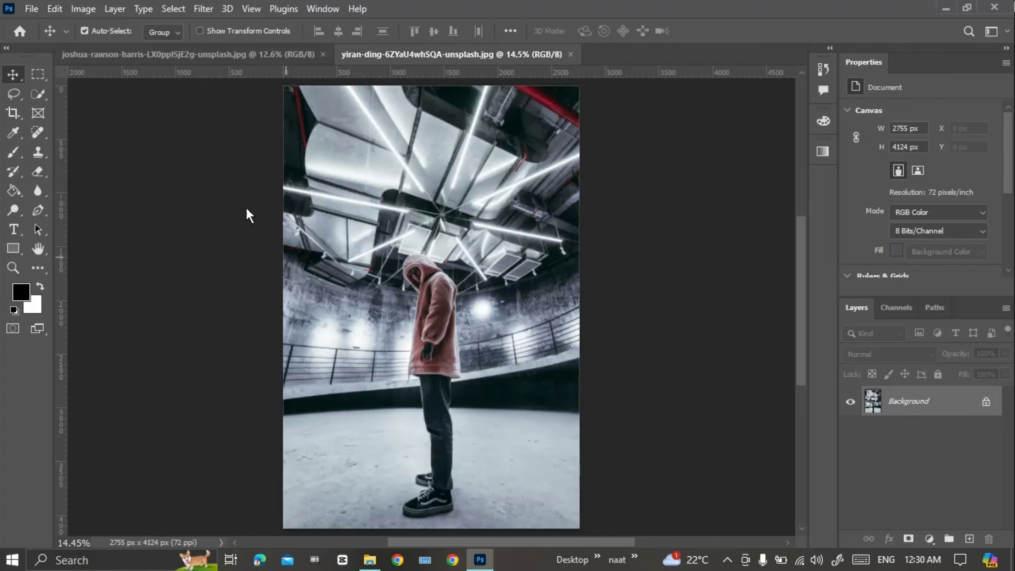
left_click(63, 5)
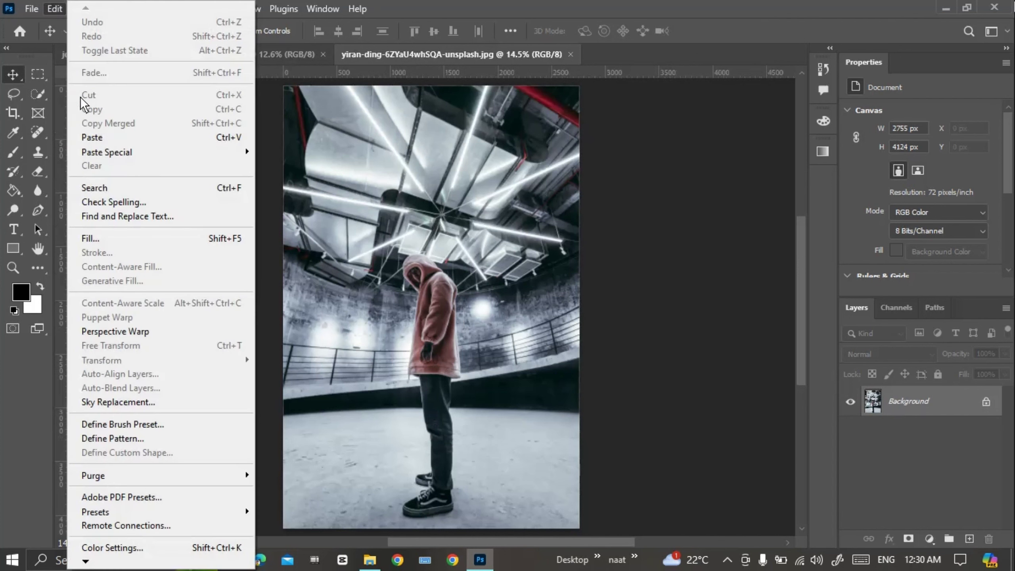
left_click(127, 139)
Step: Scale the pasted car to 40%, place it on the floor, and flip it horizontally
key("ctrl+t")
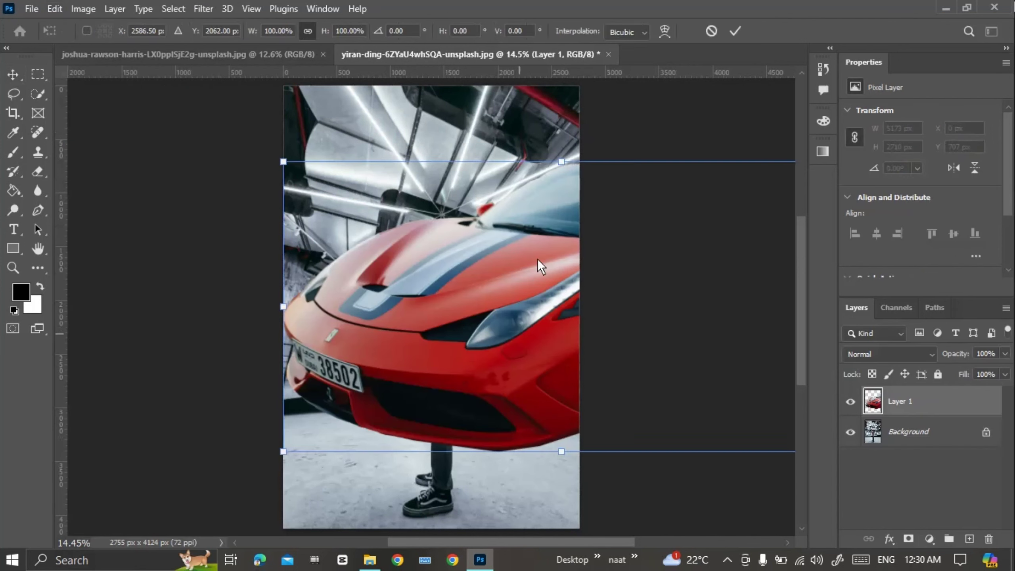
mouse_move(566, 165)
left_mouse_down()
mouse_move(568, 339)
mouse_move(387, 421)
left_mouse_up()
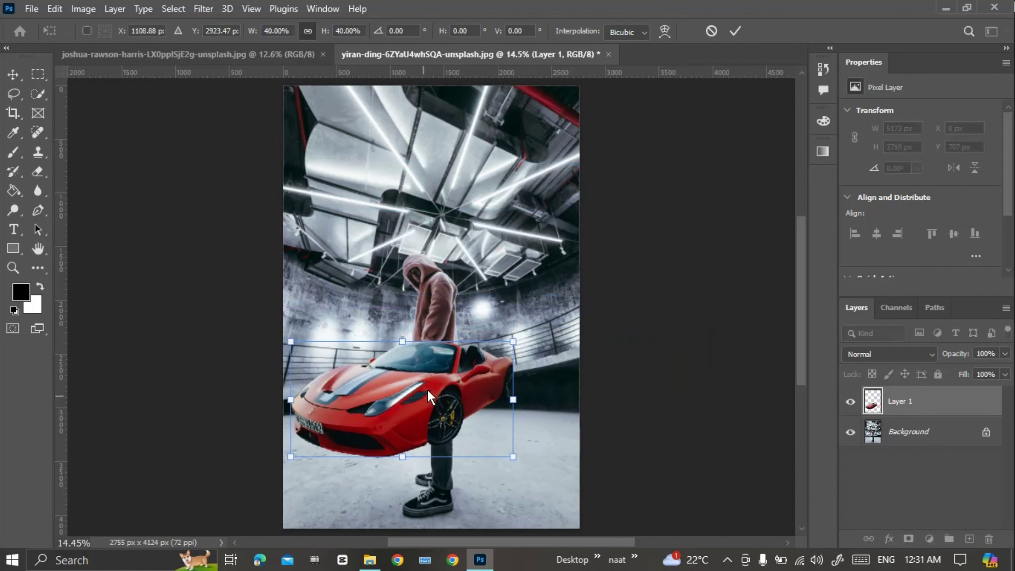
right_click(414, 390)
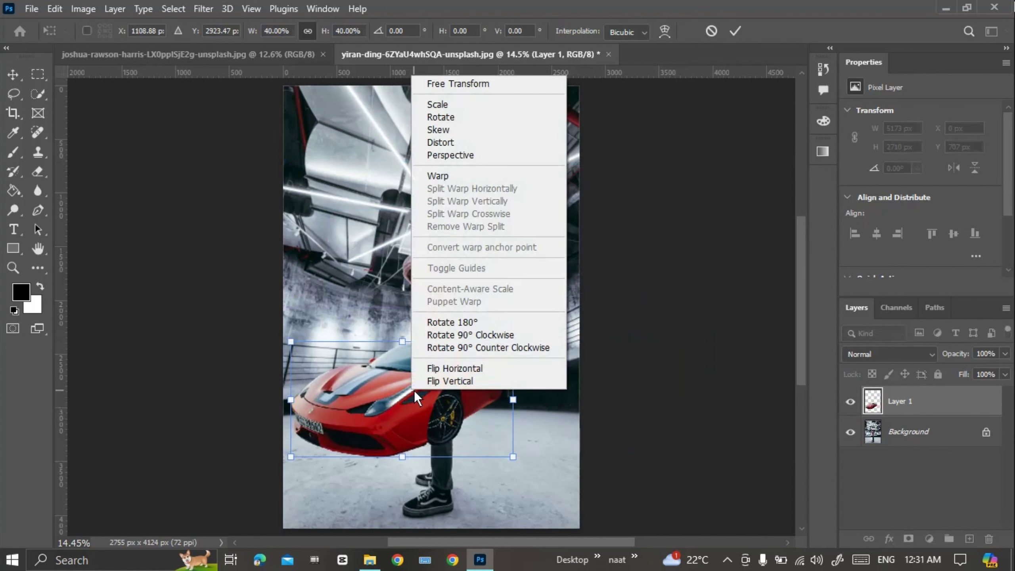
left_click(463, 367)
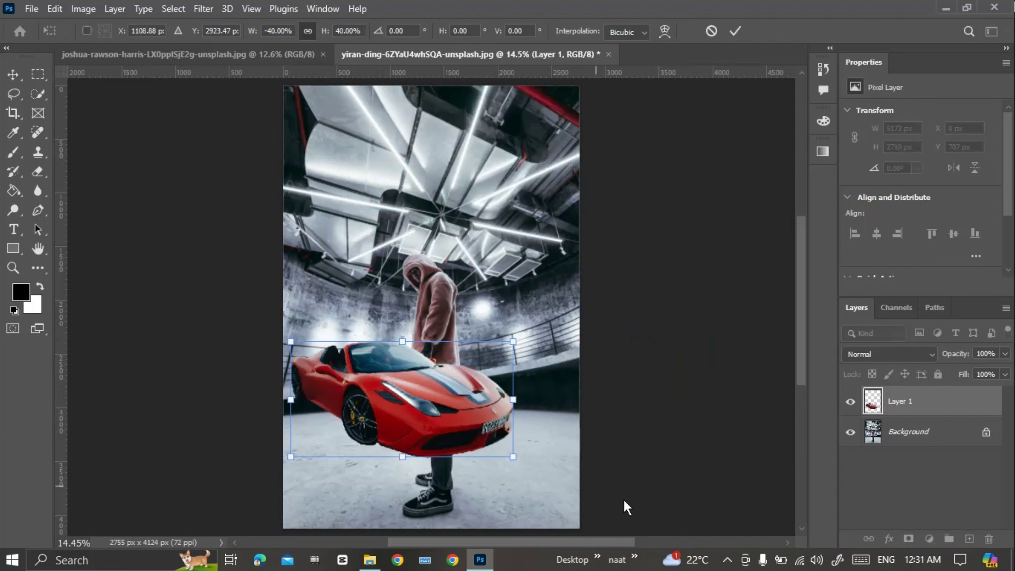
left_click(734, 34)
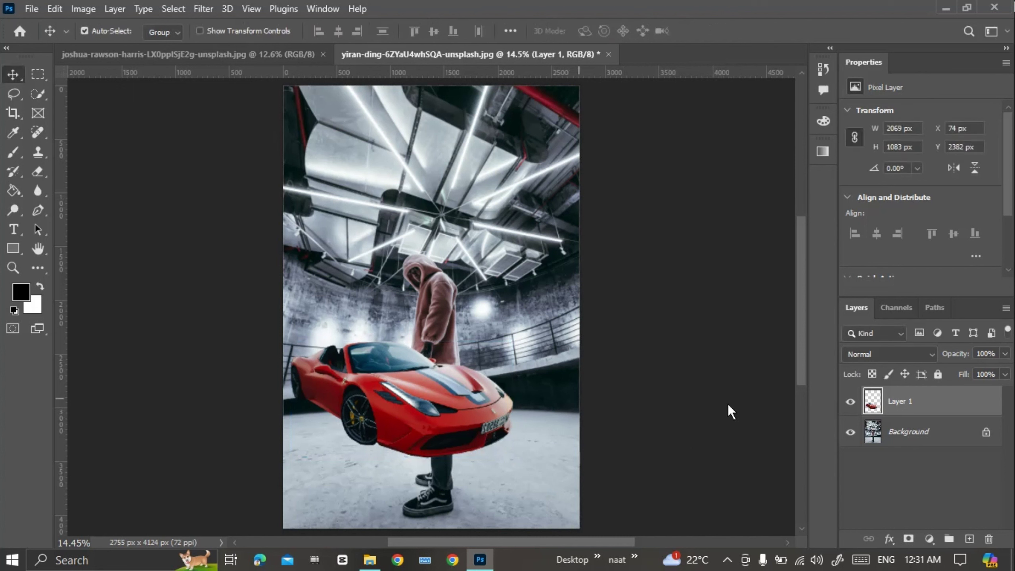
Step: Unlock the garage Background into Layer 0, keeping the car layer above it
left_click(986, 433)
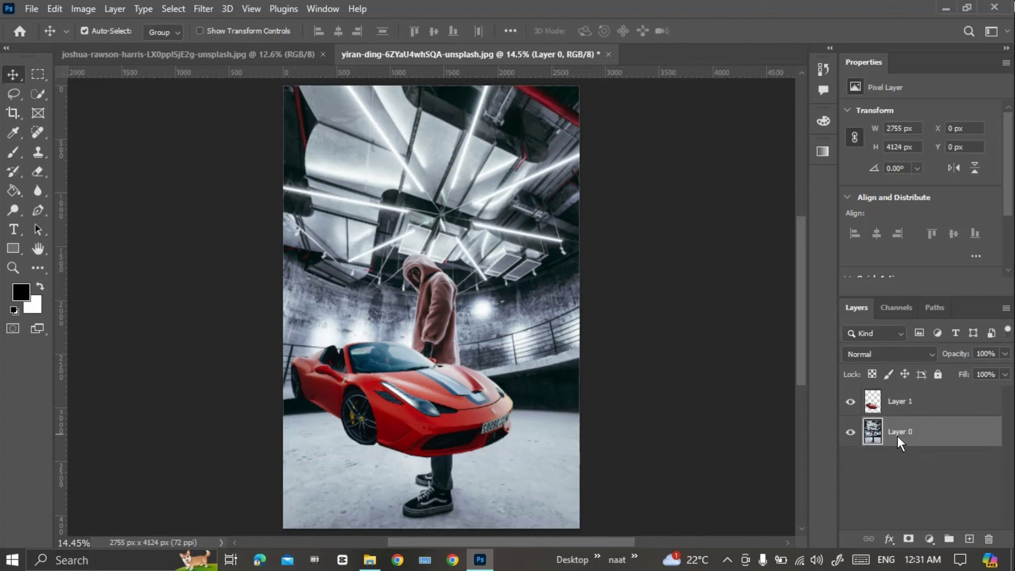
left_click(932, 412)
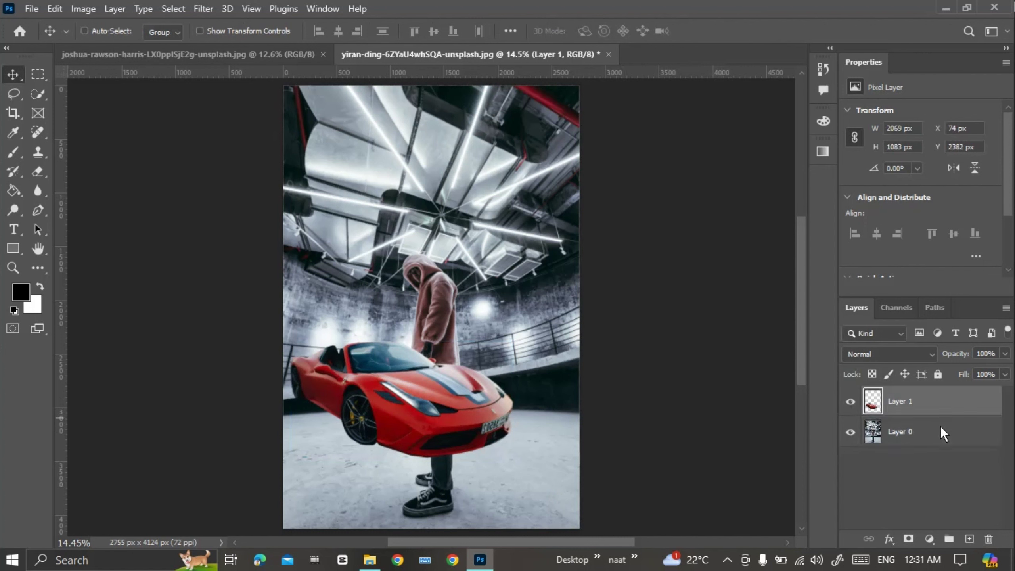
key("ctrl+z")
left_click(986, 433)
left_click_drag(922, 400, 915, 437)
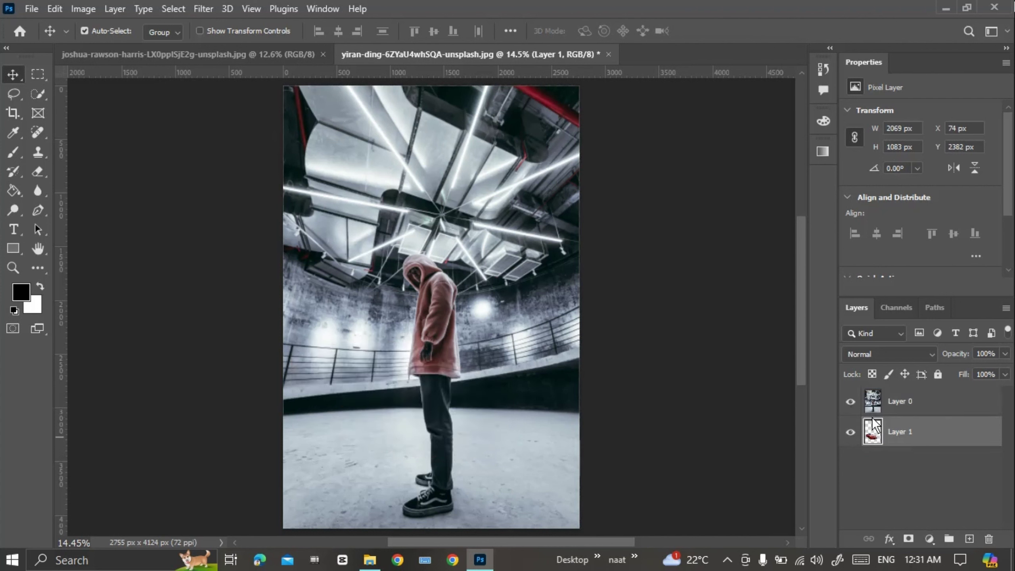
left_click_drag(899, 433, 901, 394)
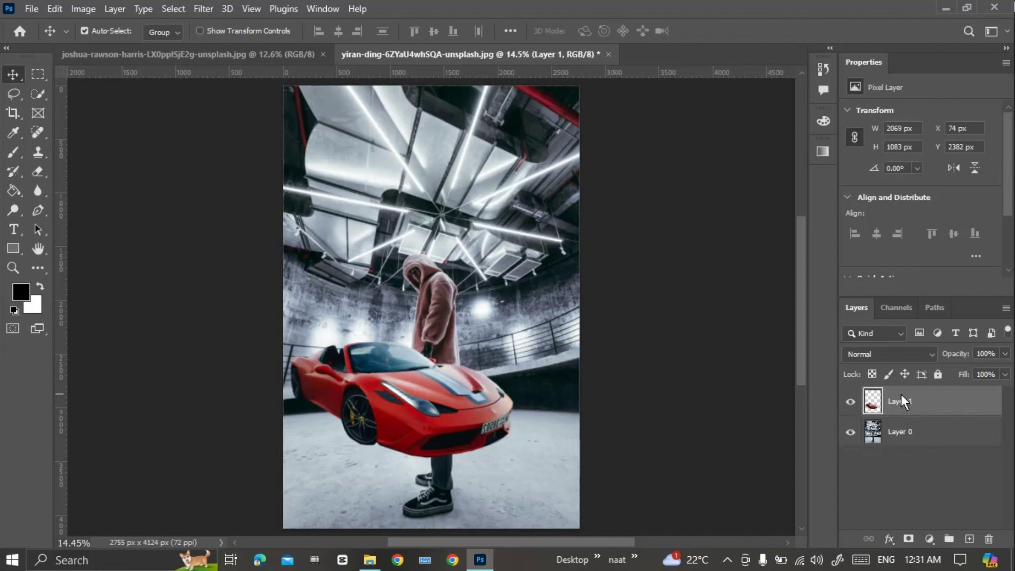
Step: Nudge the car layer further left, hide it, and make Layer 0 active
left_click(898, 432)
left_click_drag(417, 394, 405, 394)
left_click(849, 401)
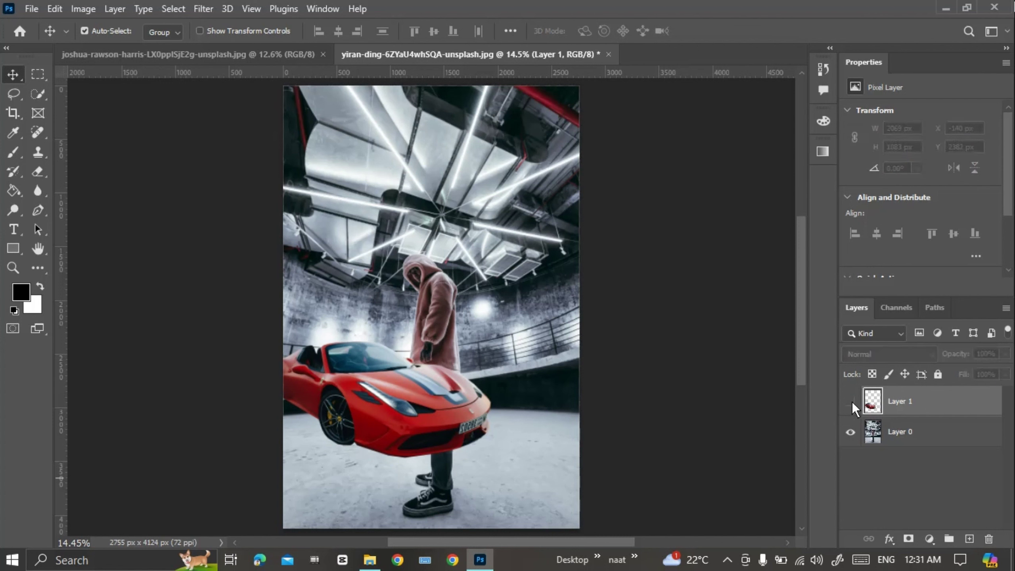
left_click(848, 402)
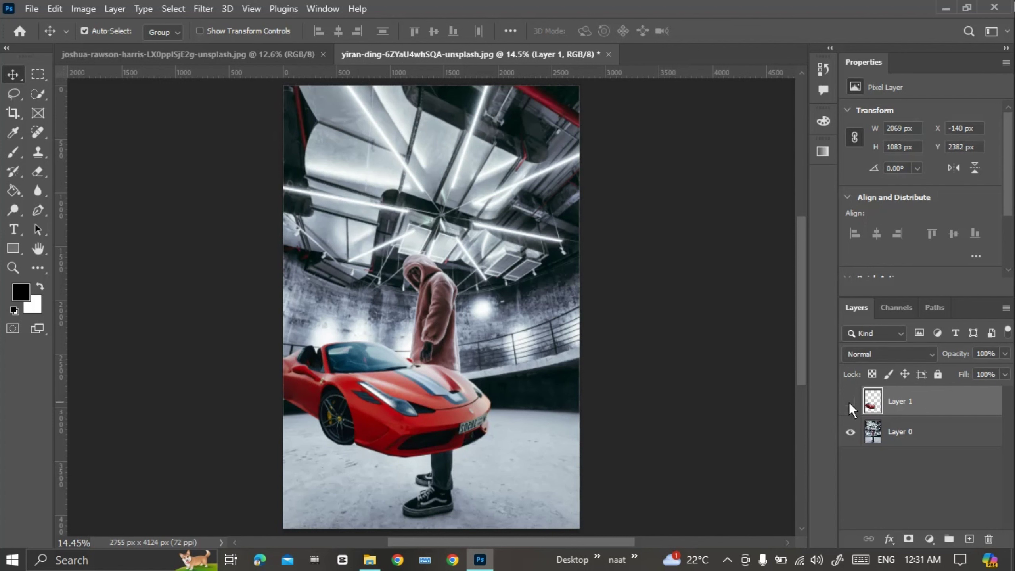
left_click(848, 402)
left_click(886, 436)
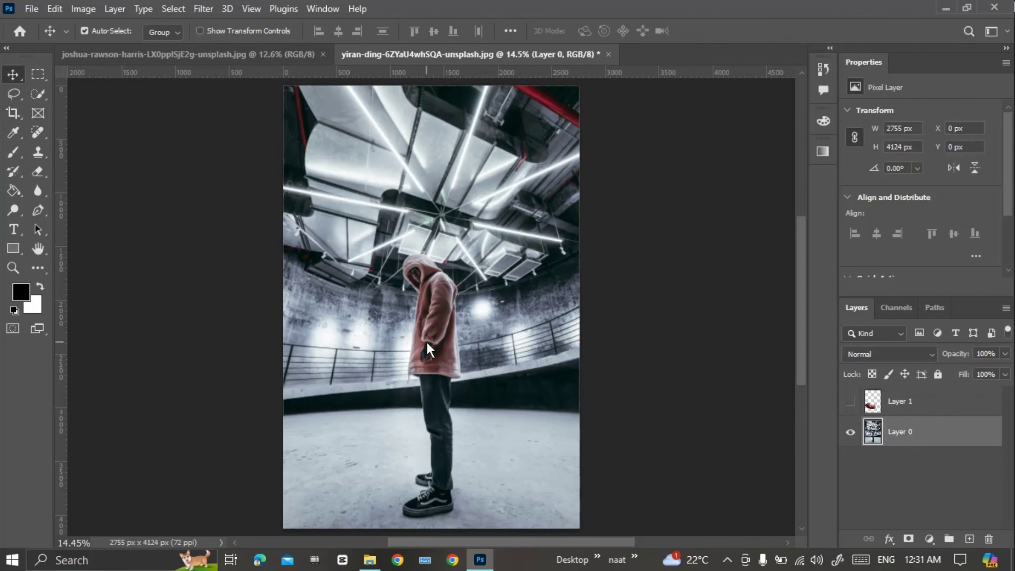
Step: Duplicate the selected hooded man onto Layer 2, checking the cut-out by toggling Layer 0
scroll(427, 341, "up", 3)
scroll(432, 362, "down", 1)
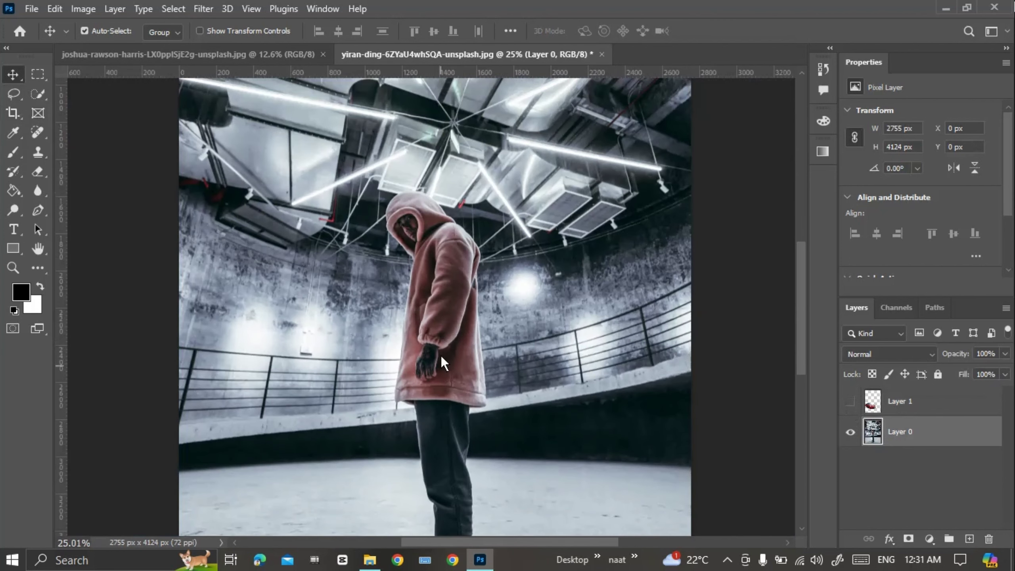
scroll(441, 355, "down", 3)
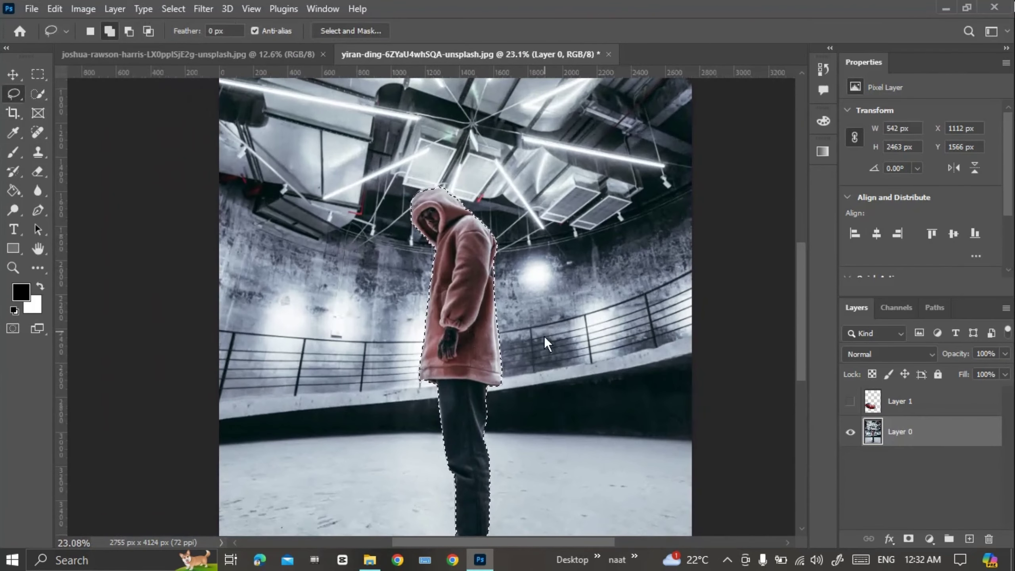
scroll(544, 336, "down", 2)
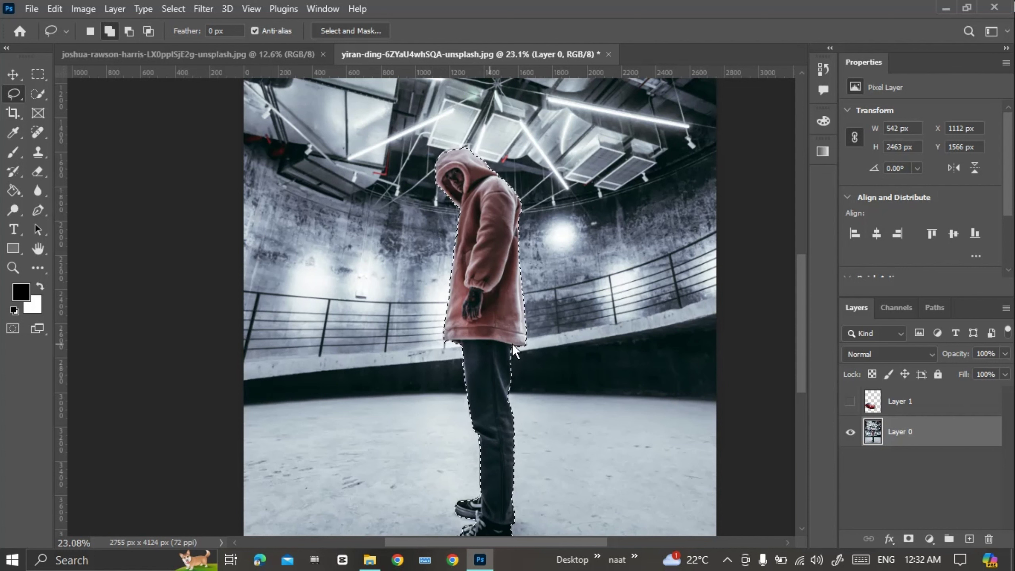
key("ctrl+j")
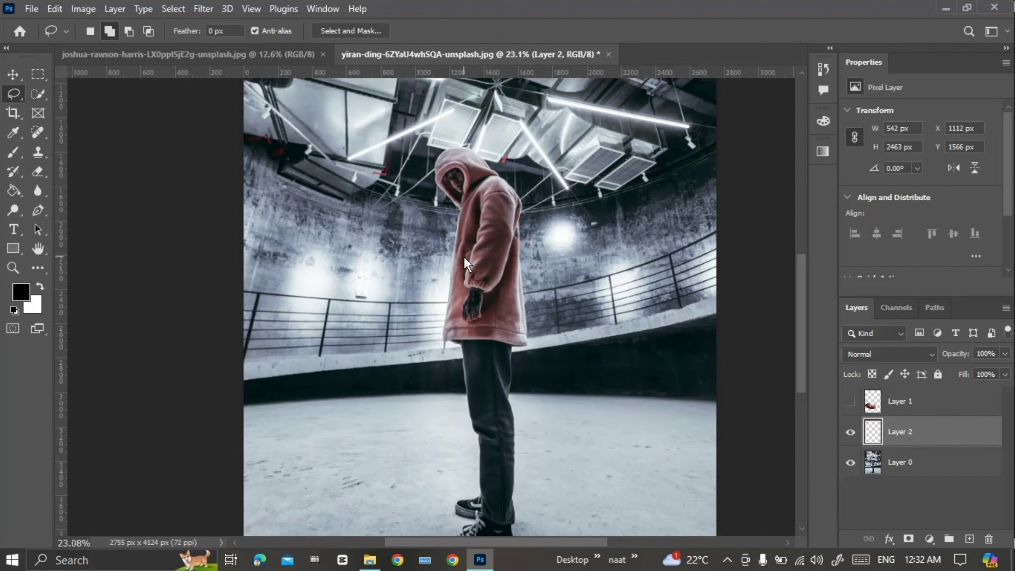
left_click(851, 463)
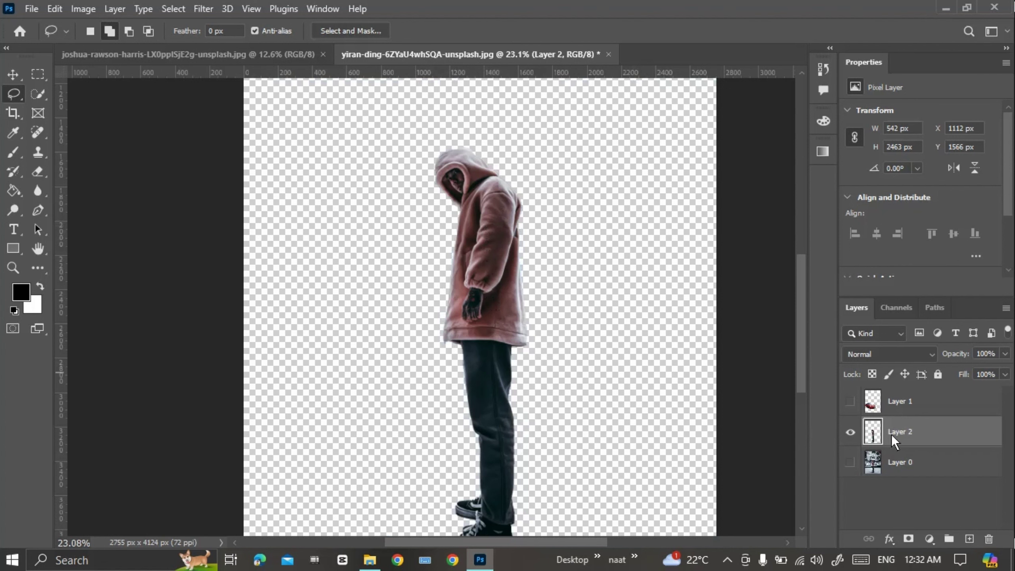
left_click(850, 462)
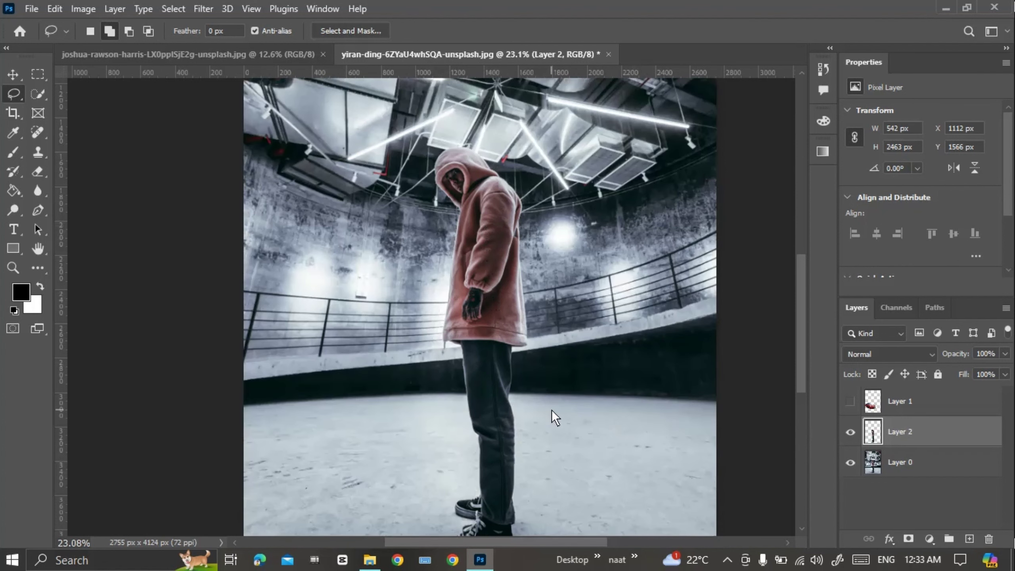
Step: Load the man's outline from Layer 2 and enter 8 px in Select > Modify > Expand
left_click(872, 436, "ctrl")
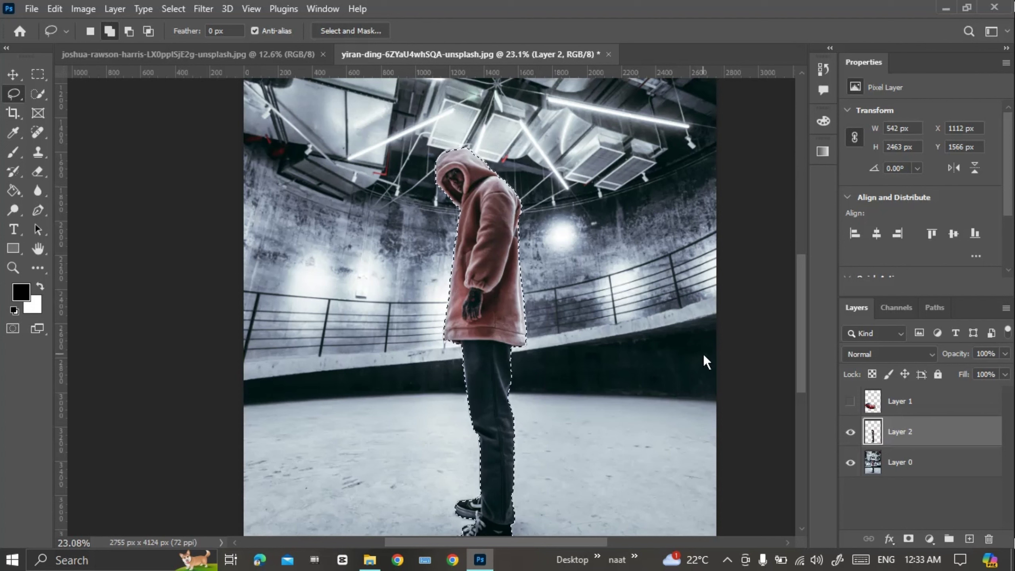
left_click(170, 8)
mouse_move(187, 232)
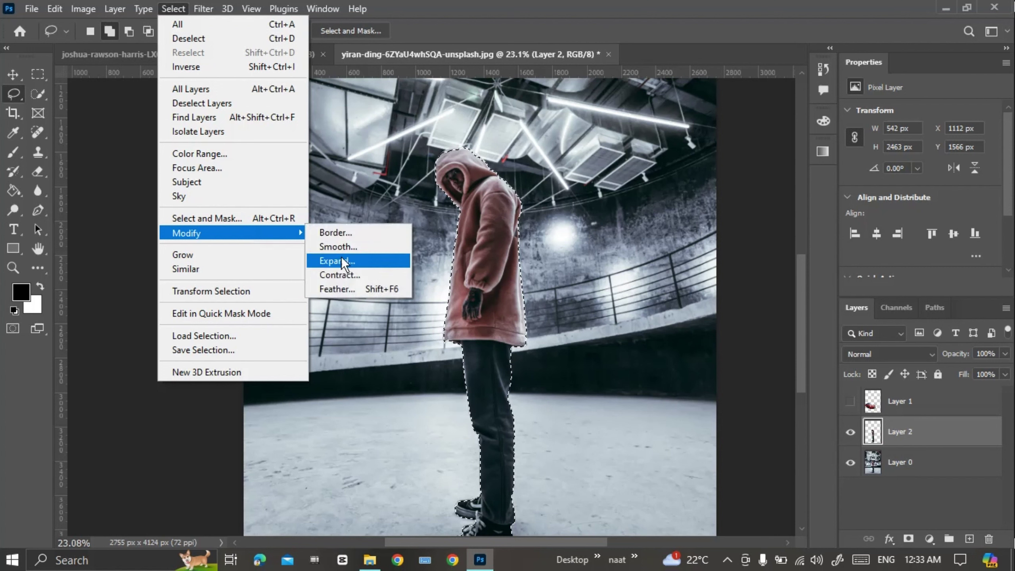
left_click(371, 260)
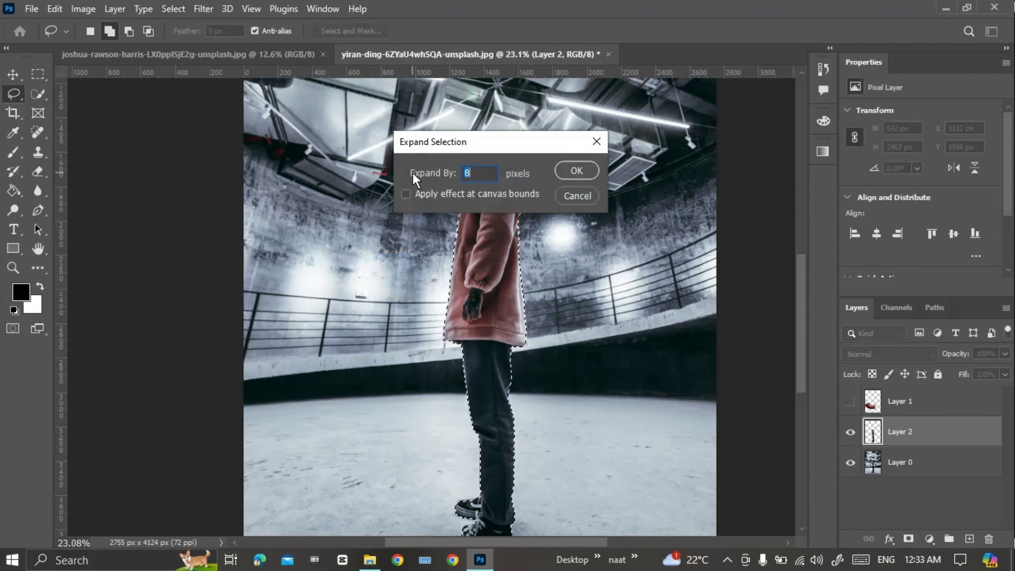
left_click(484, 172)
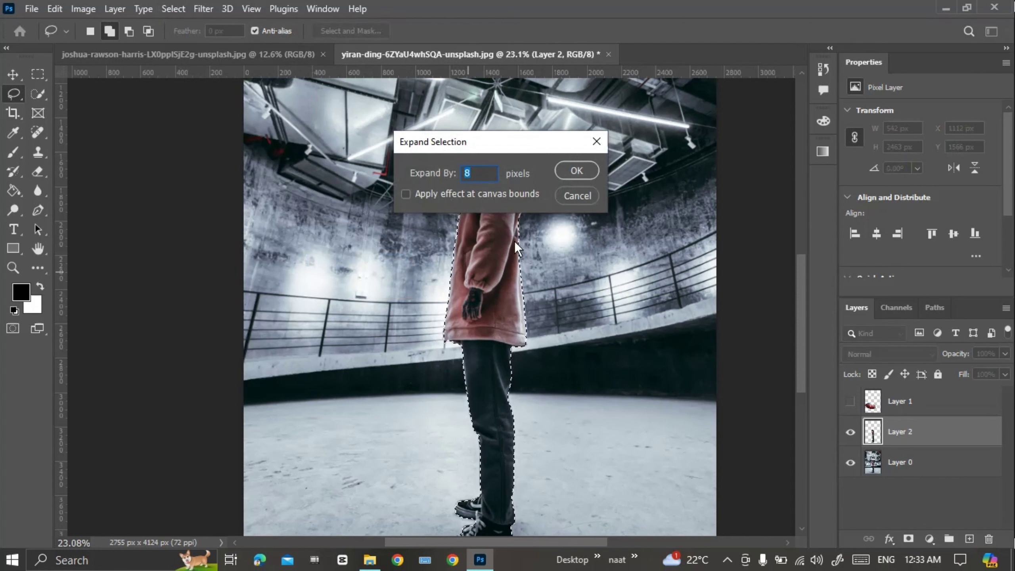
Step: Apply the 8-pixel selection expansion and zoom in to inspect the edge
left_click(576, 170)
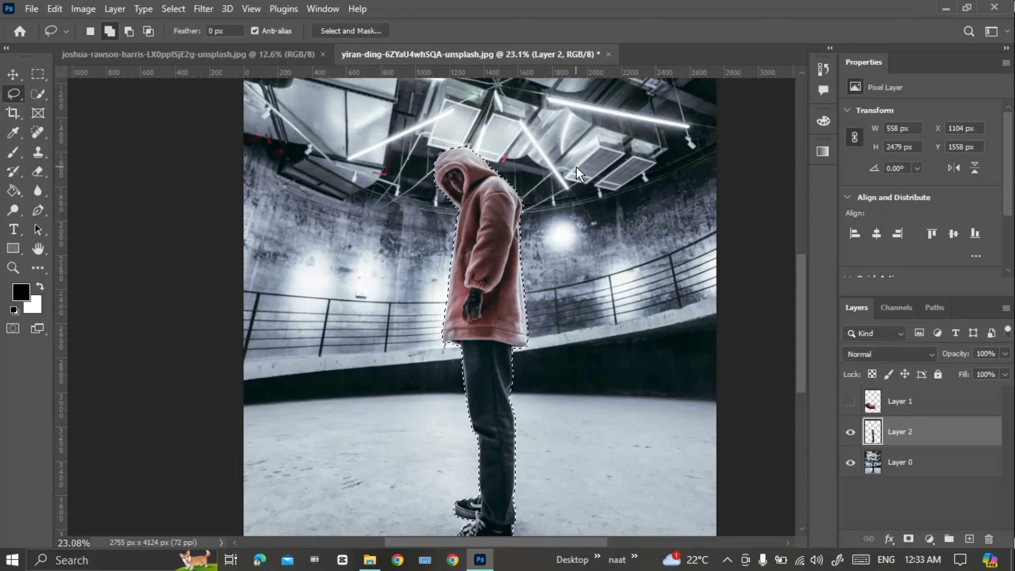
key("alt")
scroll(479, 399, "up", 3)
scroll(560, 348, "up", 2)
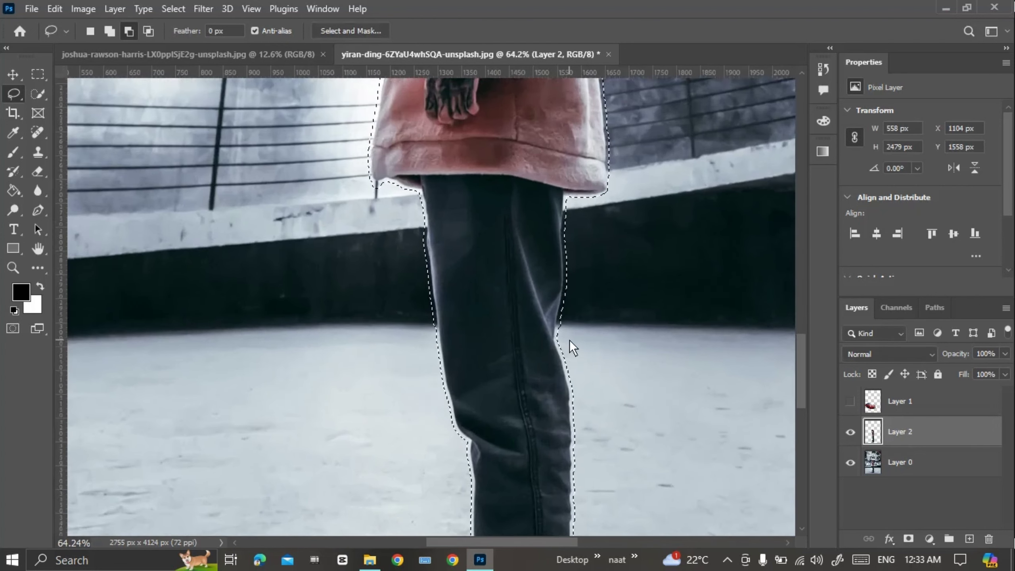
scroll(570, 327, "up", 5)
scroll(570, 317, "up", 1)
scroll(547, 229, "up", 5)
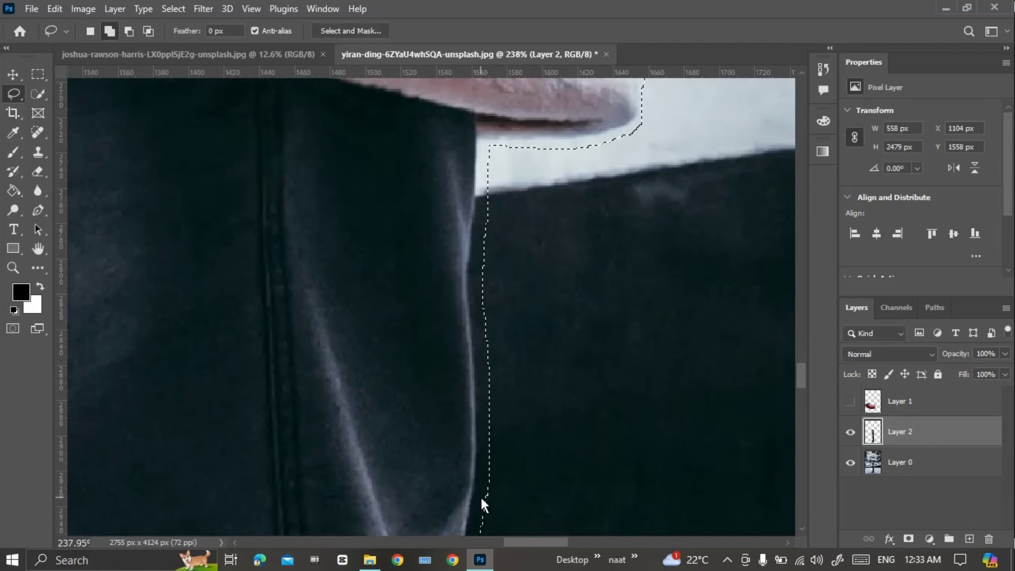
scroll(481, 497, "up", 3)
scroll(488, 377, "up", 1)
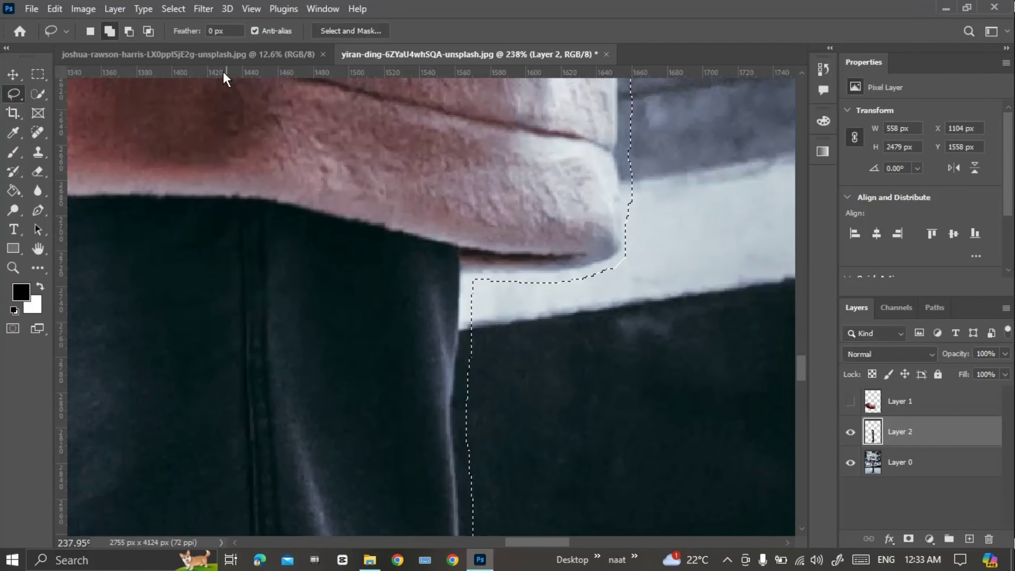
Step: View Image Size without changes, zoom back out, and open the Content-Aware Fill dialog
left_click(90, 9)
left_click(130, 121)
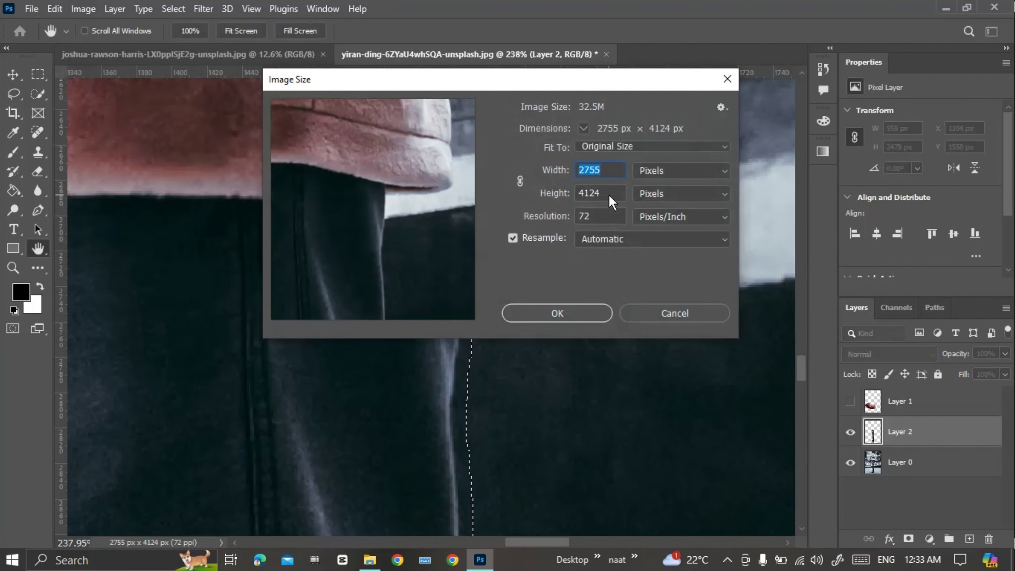
left_click(649, 322)
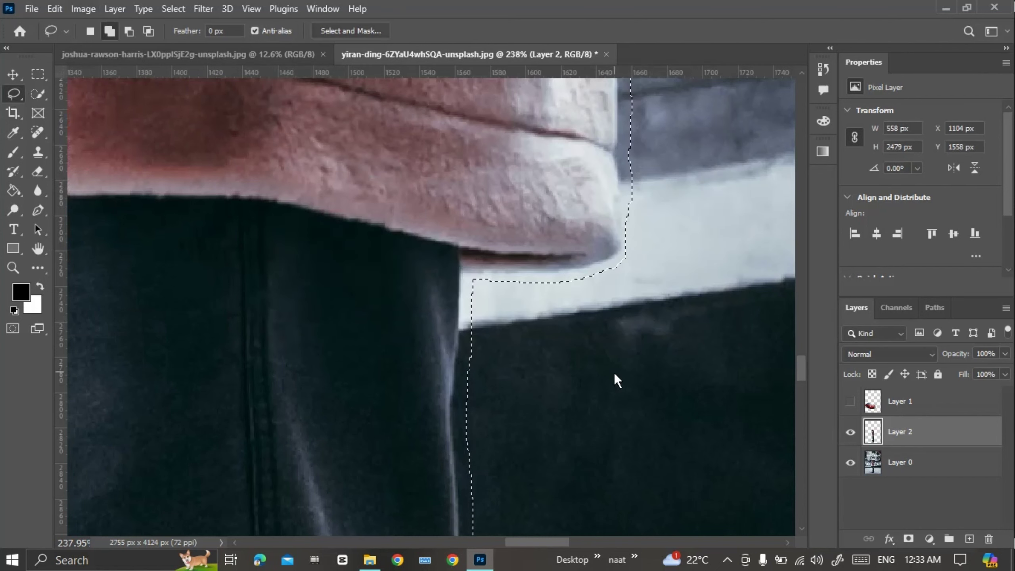
scroll(590, 383, "down", 3)
scroll(590, 384, "down", 1)
scroll(589, 384, "down", 2)
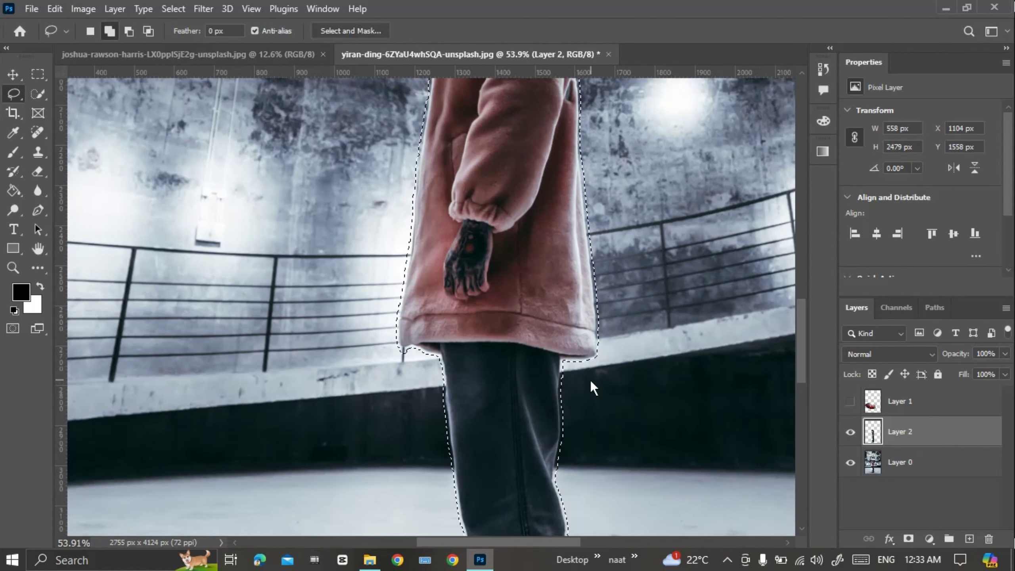
left_click_drag(590, 380, 606, 372)
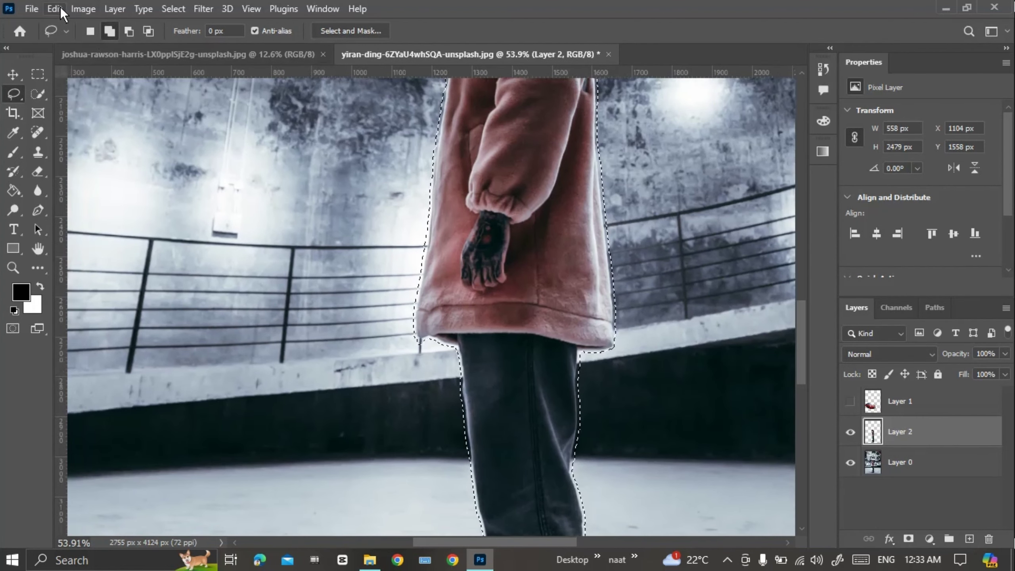
key("shift+F5")
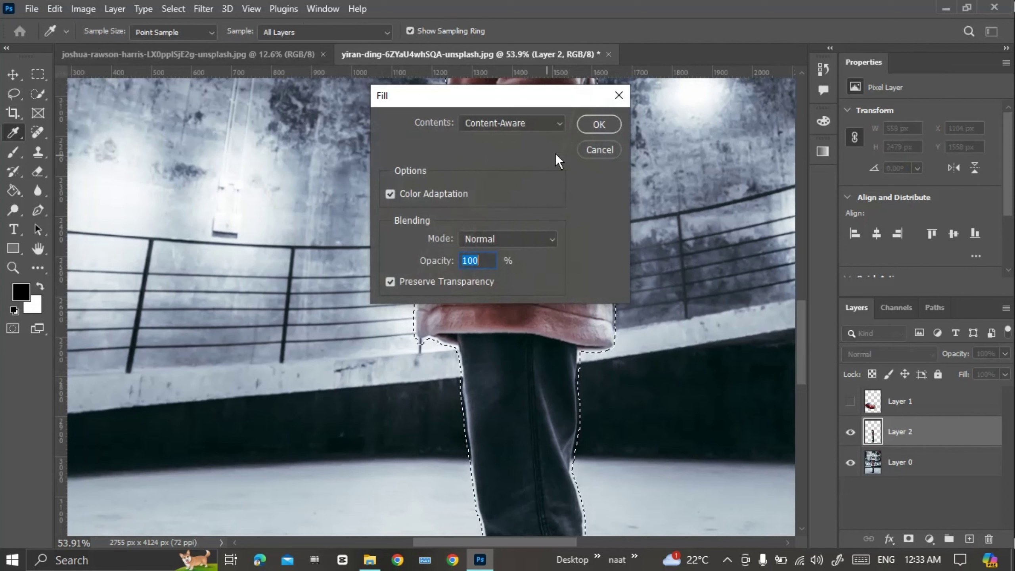
Step: Try a Content-Aware Fill on Layer 2 and dismiss the not-enough-source-pixels error
left_click(591, 154)
left_click(56, 8)
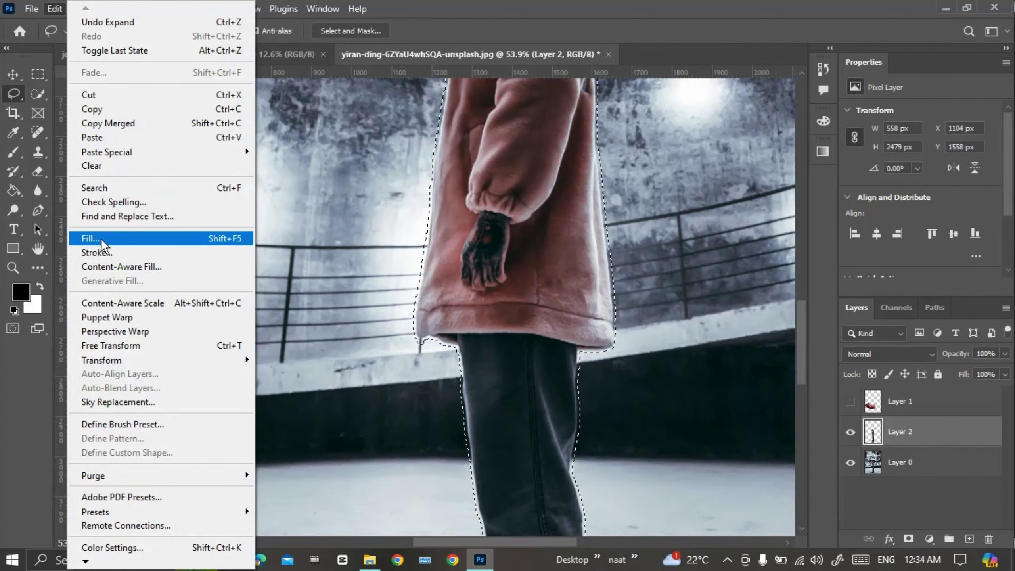
left_click(213, 243)
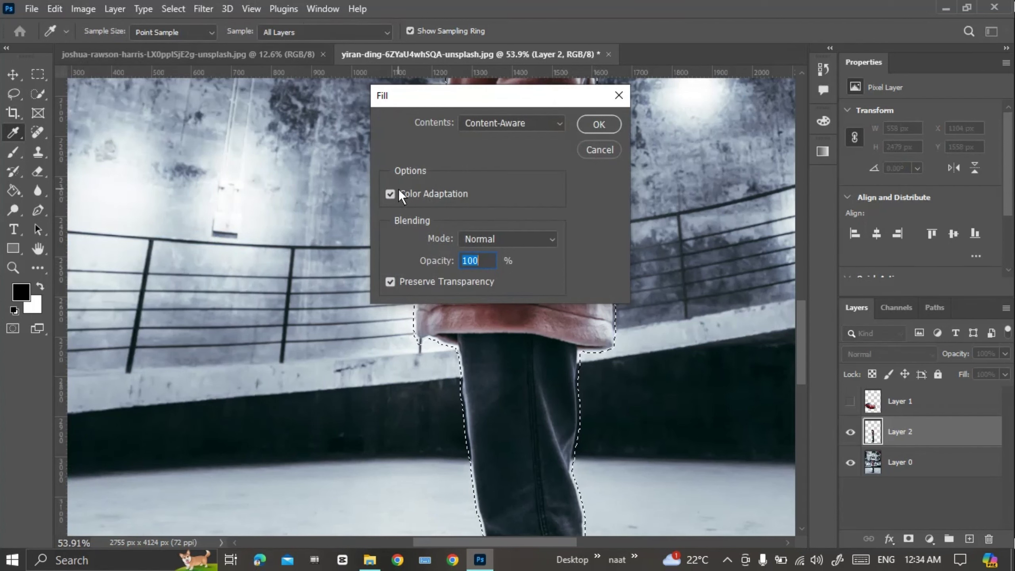
left_click(529, 122)
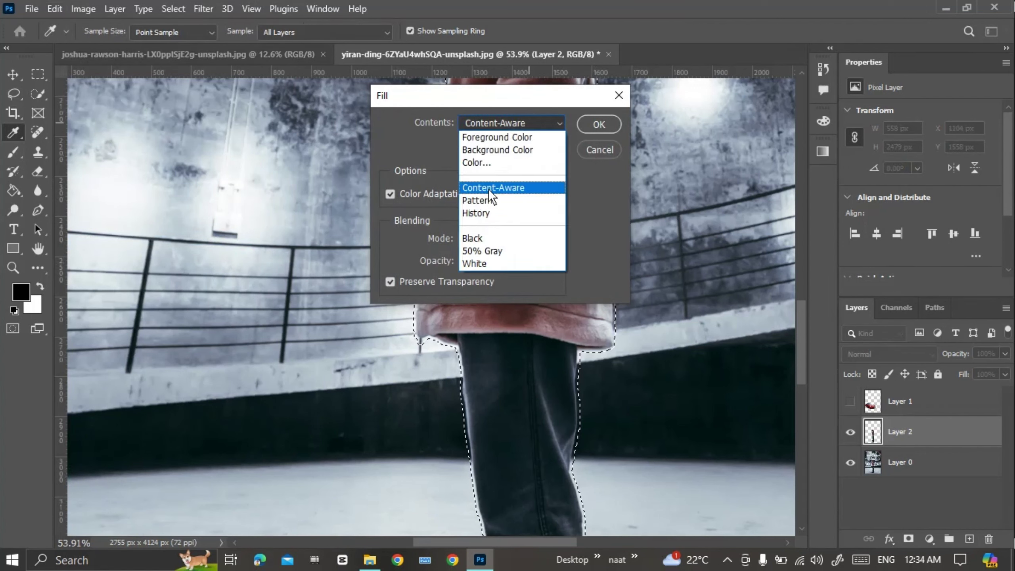
left_click(508, 190)
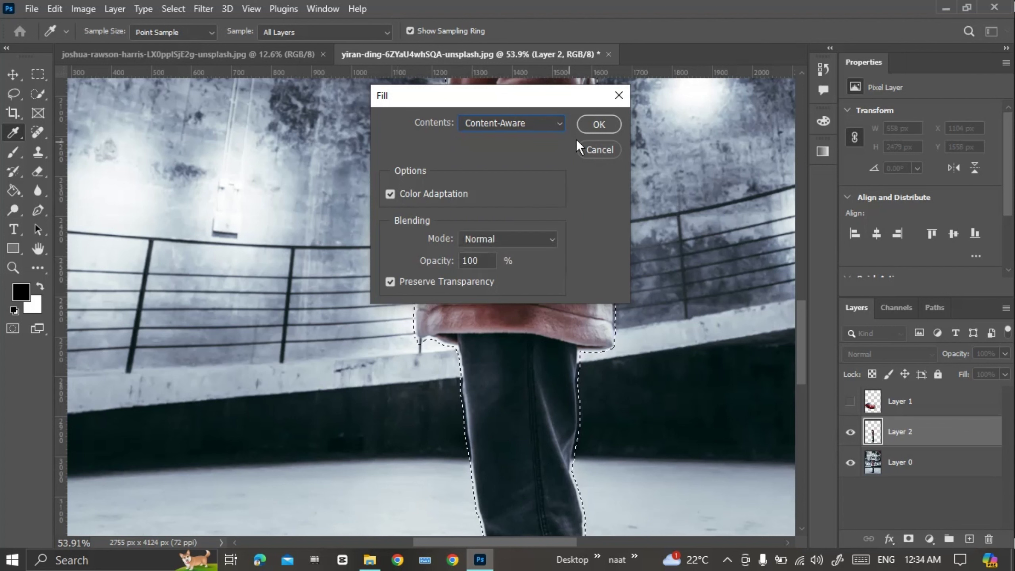
left_click(598, 125)
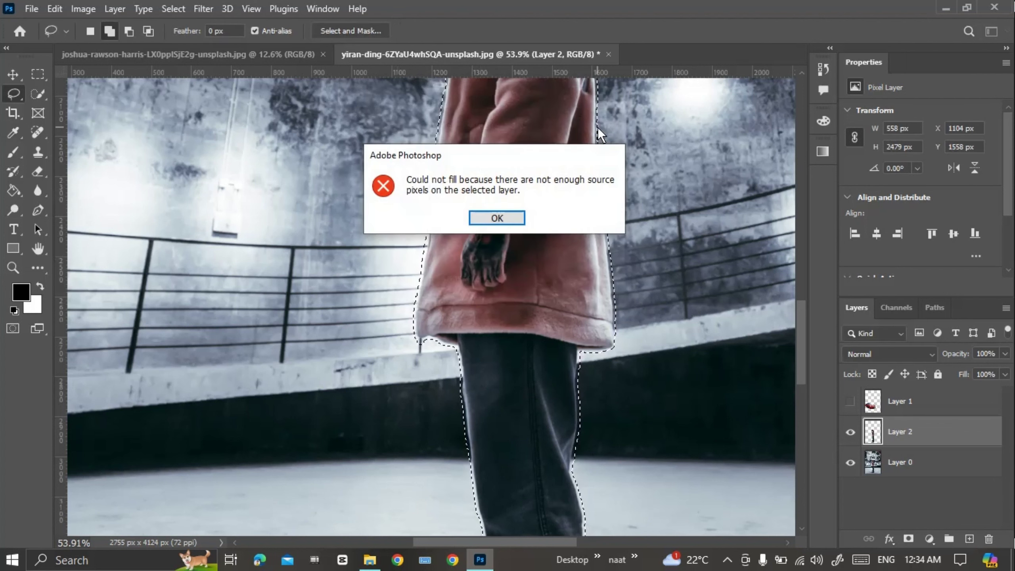
left_click(515, 219)
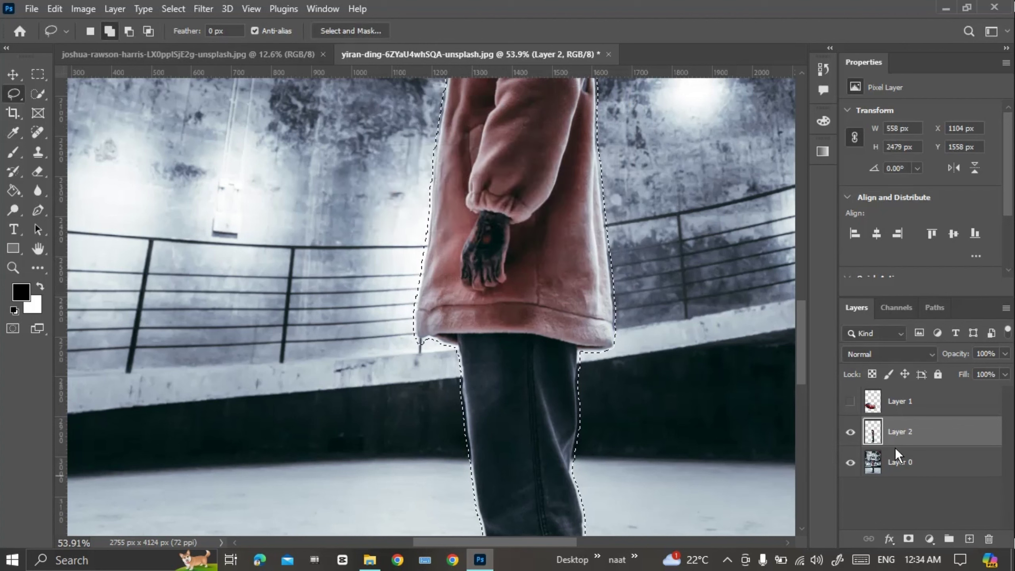
Step: Content-Aware Fill the selection on Layer 0 with Layer 2 hidden, then deselect
left_click(904, 460)
left_click(850, 432)
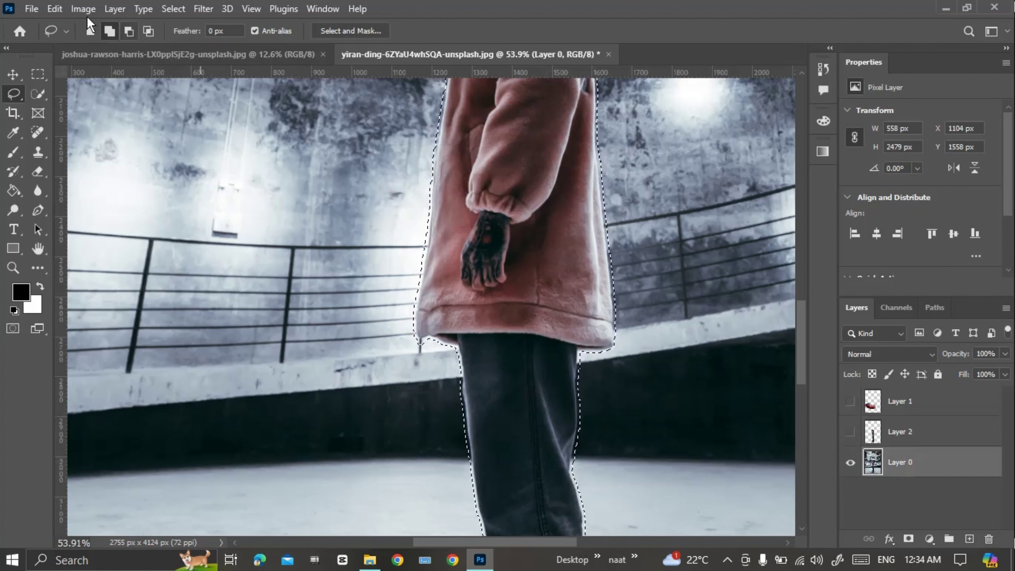
left_click(54, 8)
left_click(111, 237)
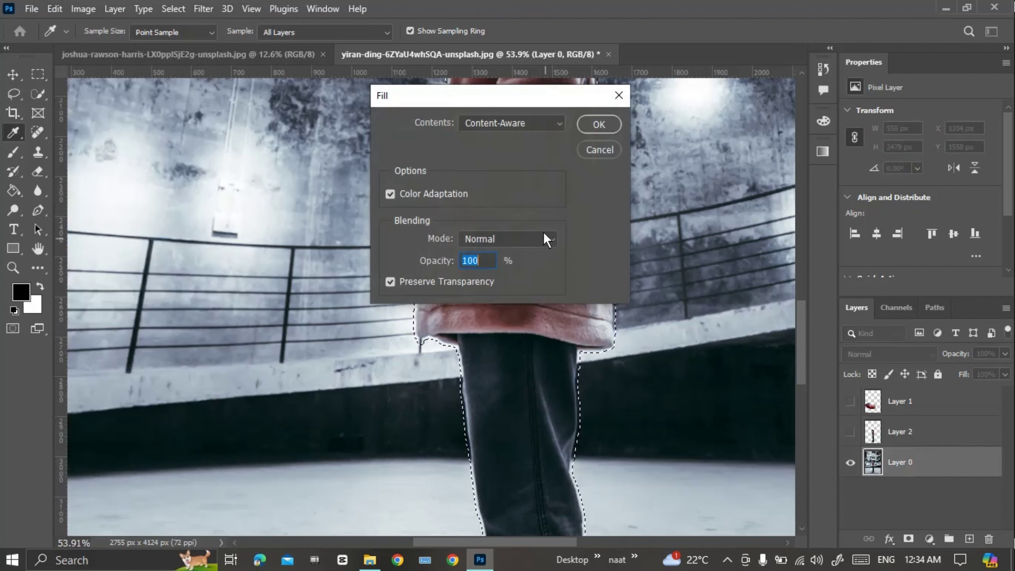
left_click(597, 124)
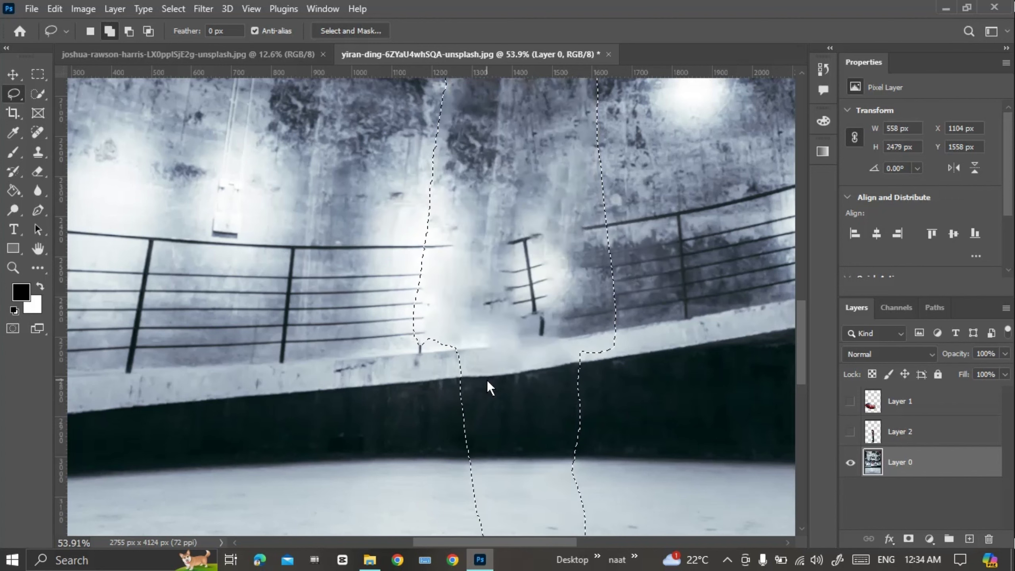
scroll(487, 380, "down", 5)
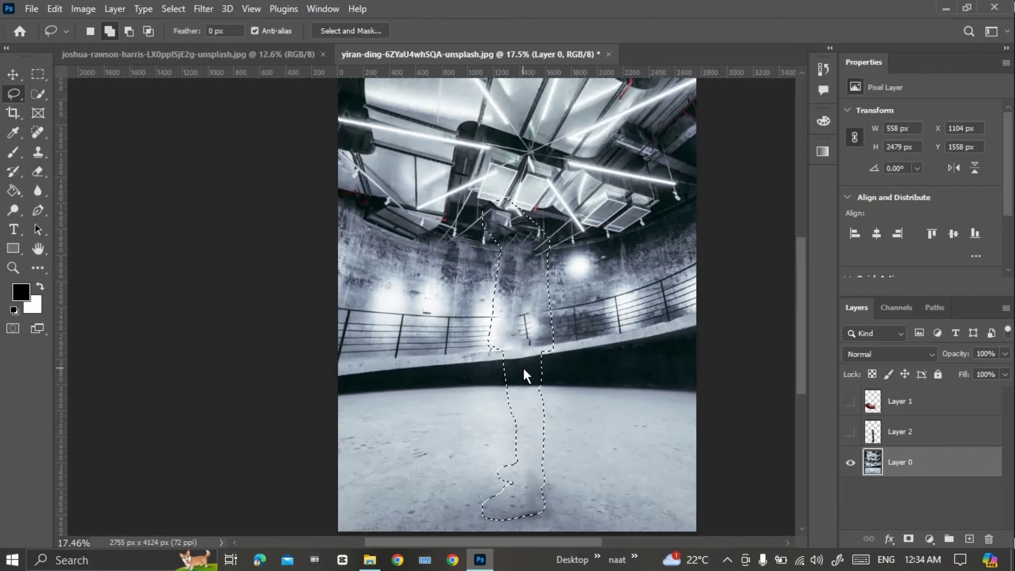
key("ctrl+d")
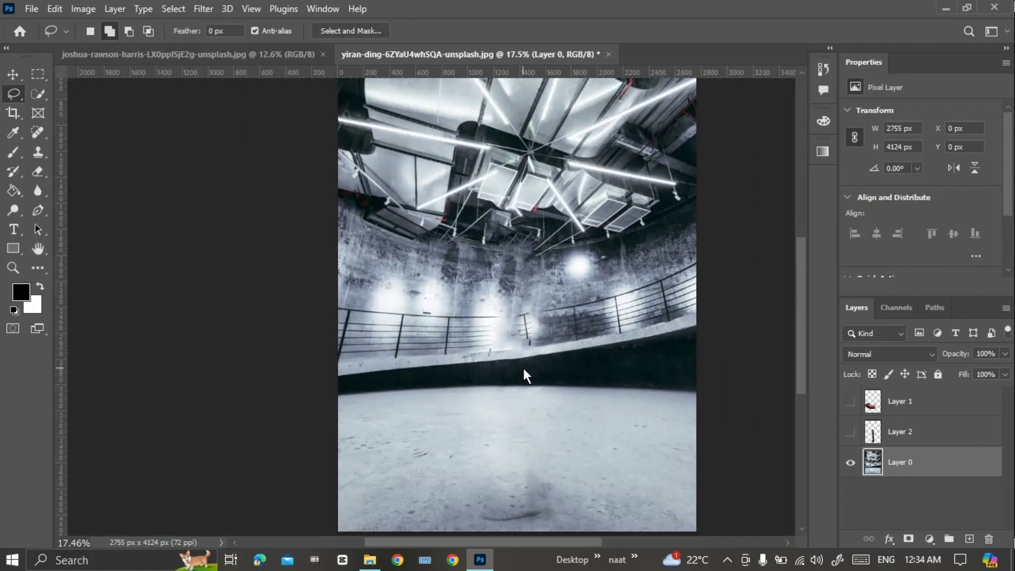
Step: Show Layer 2, move the hooded man right, and scale him to about 73.5%
left_click(850, 432)
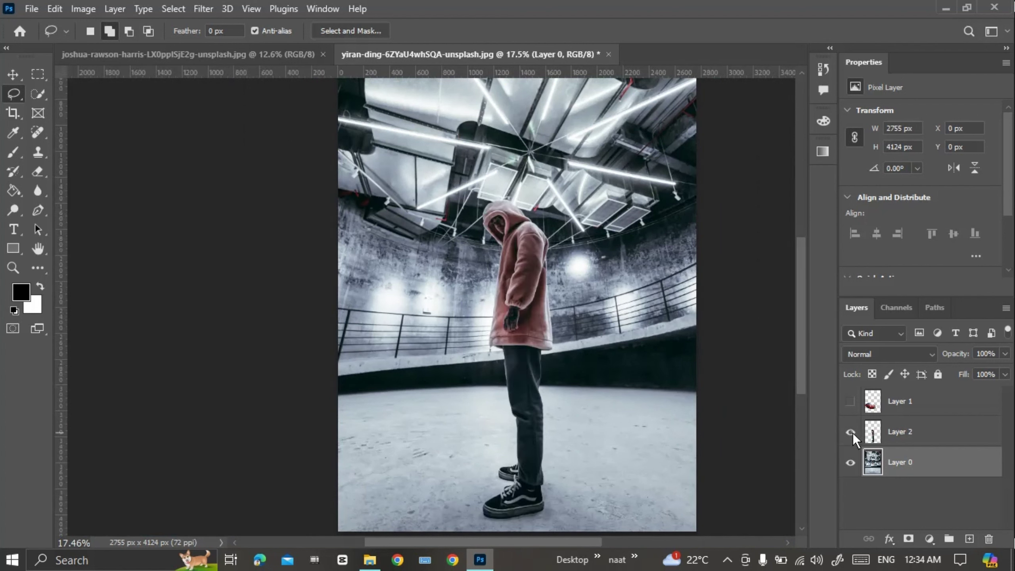
key("v")
left_click_drag(508, 368, 641, 373)
key("ctrl+t")
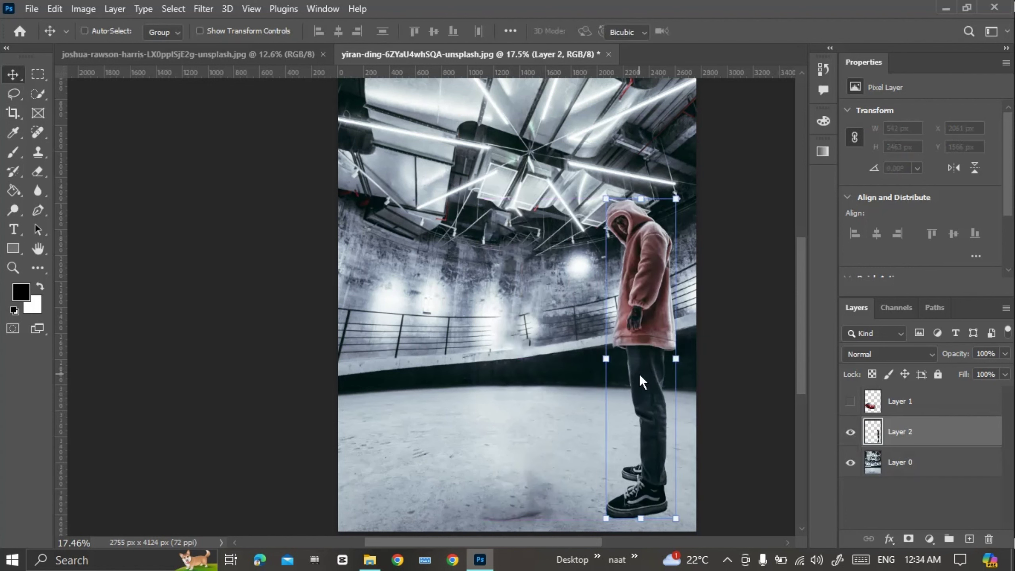
left_click_drag(639, 209, 637, 290)
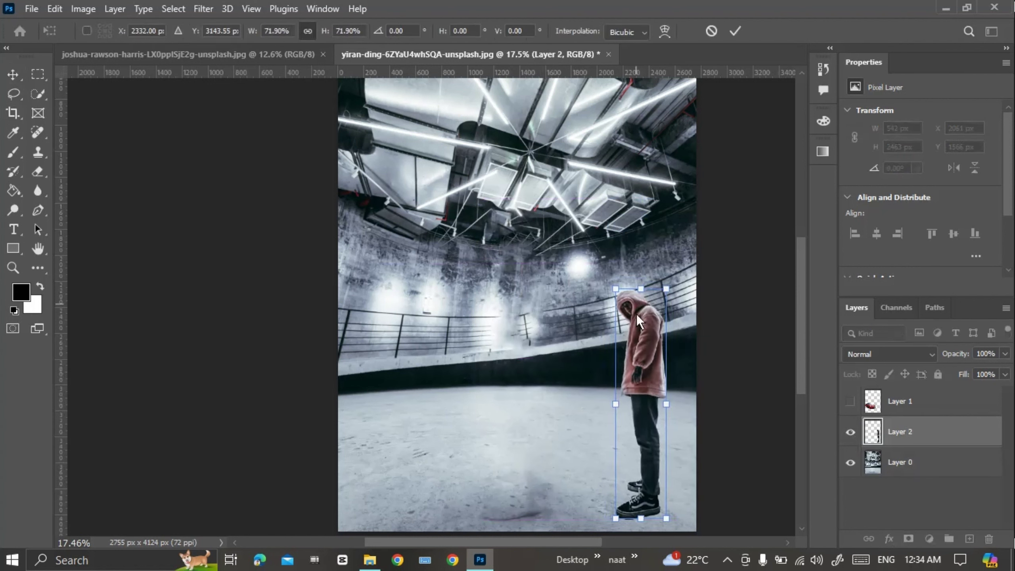
left_click_drag(635, 350, 635, 351)
left_click_drag(635, 289, 633, 284)
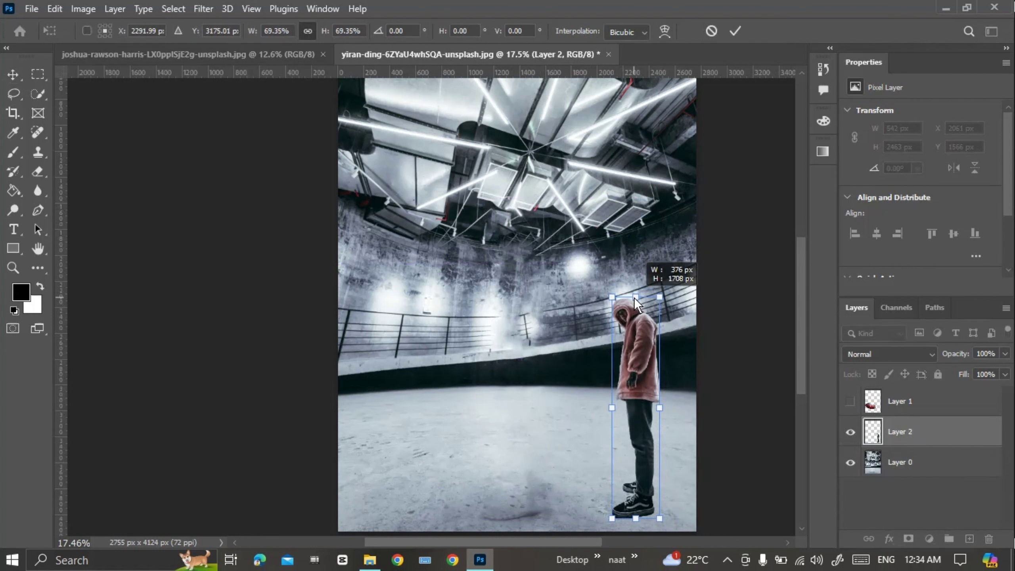
left_click(734, 32)
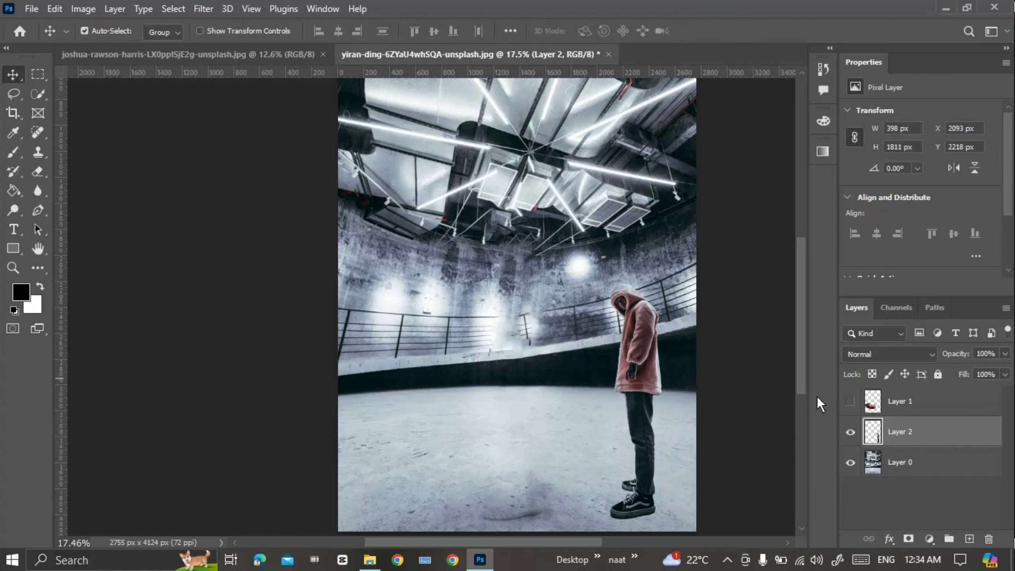
Step: Scale the red car to about 82% and set it on the lower-left floor
left_click_drag(475, 399, 473, 429)
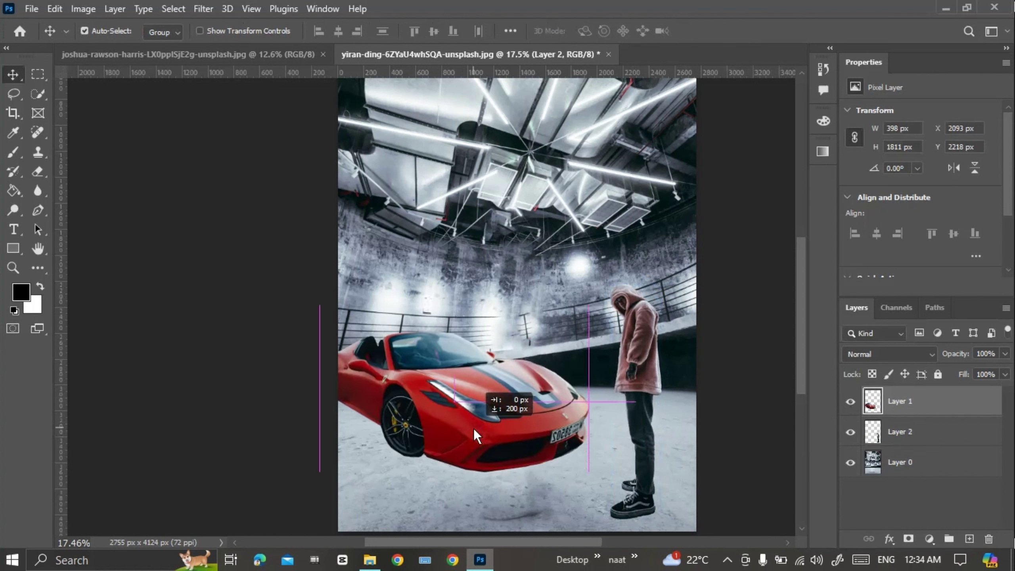
key("ctrl+t")
left_click_drag(455, 332, 455, 361)
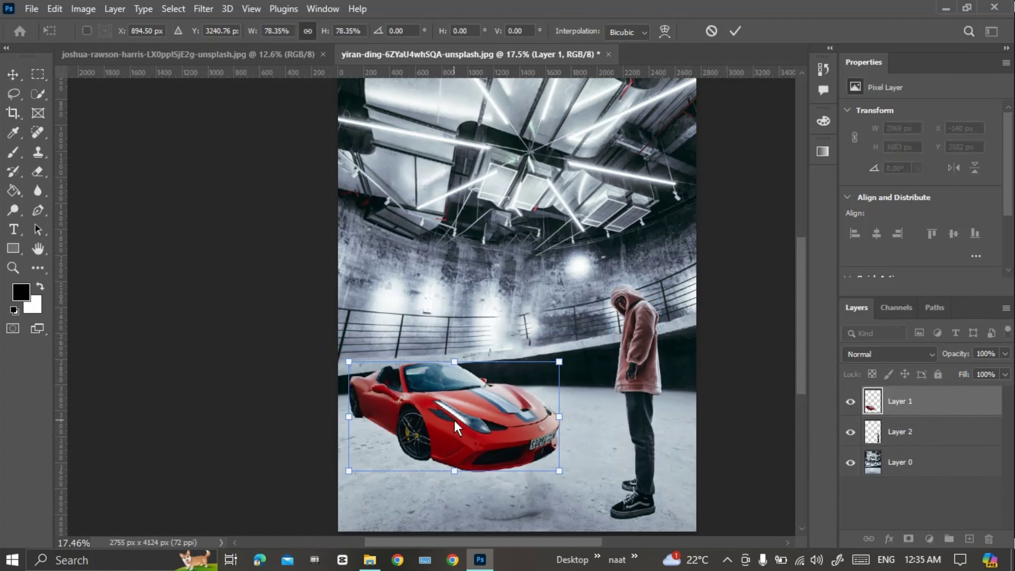
left_click_drag(454, 421, 452, 436)
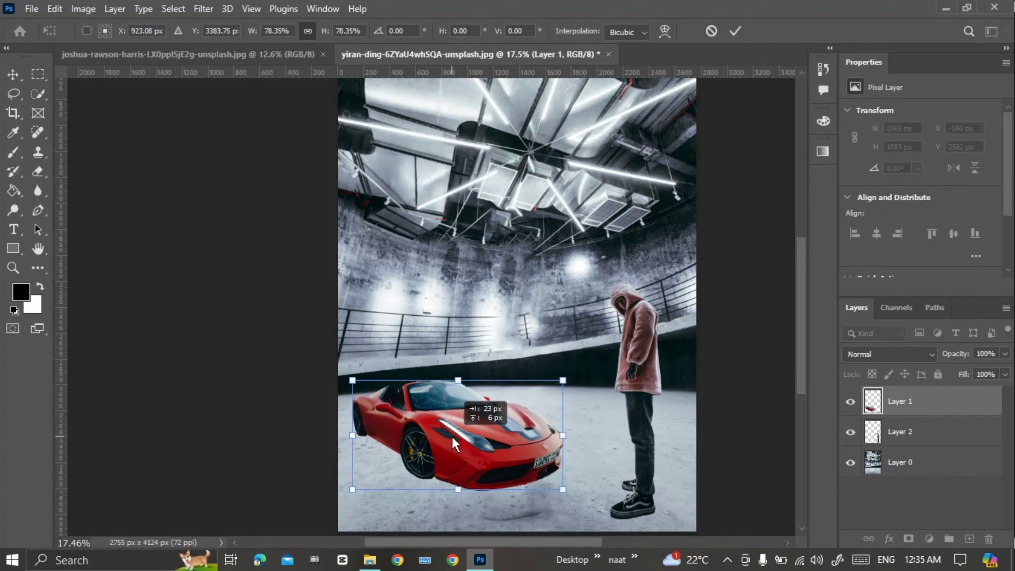
left_click_drag(567, 492, 580, 502)
left_click(735, 31)
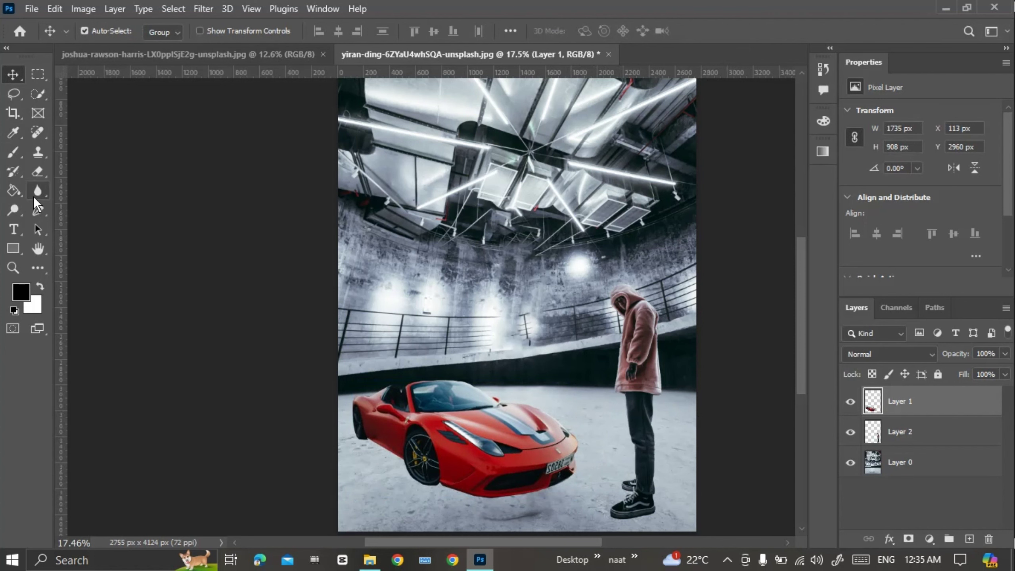
Step: Select the standard Brush tool and enlarge the brush
left_click(13, 153)
right_click(15, 152)
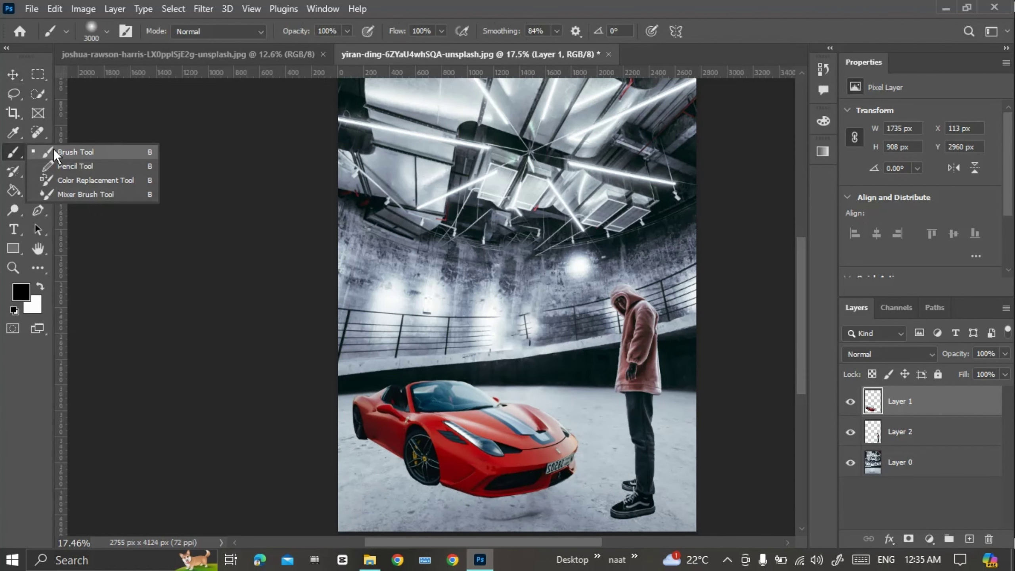
left_click(72, 153)
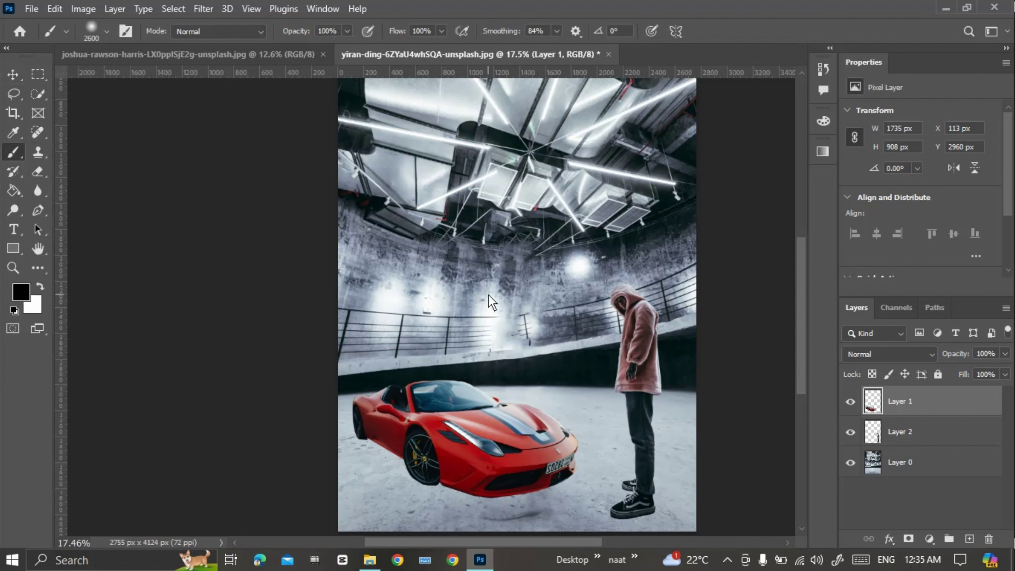
key("bracketright")
key("bracketright")
Step: Set the brush to 1811 px at 0% hardness and dismiss the invalid-entry error
left_click(106, 33)
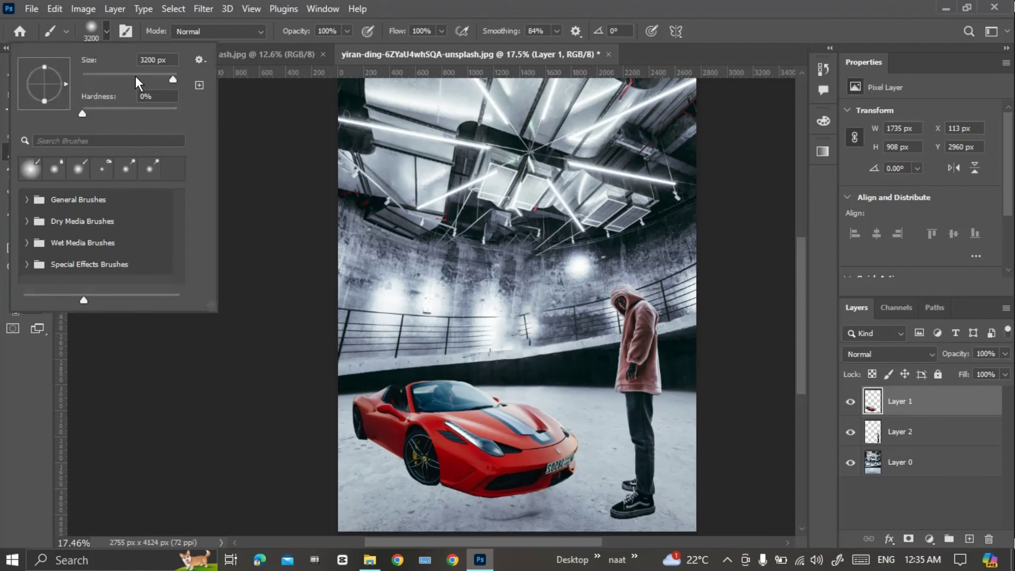
left_click_drag(161, 76, 170, 75)
type("1")
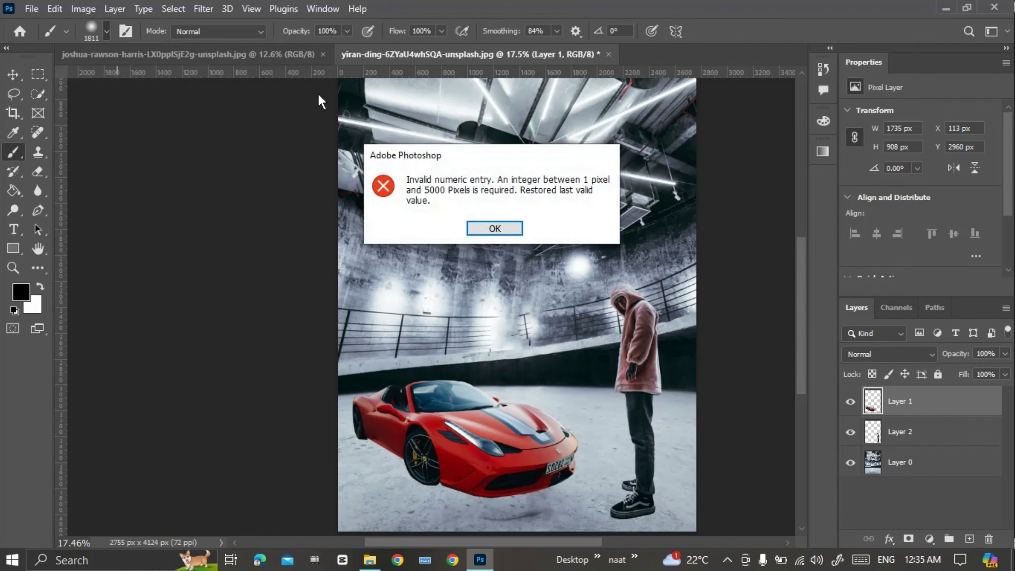
left_click(496, 228)
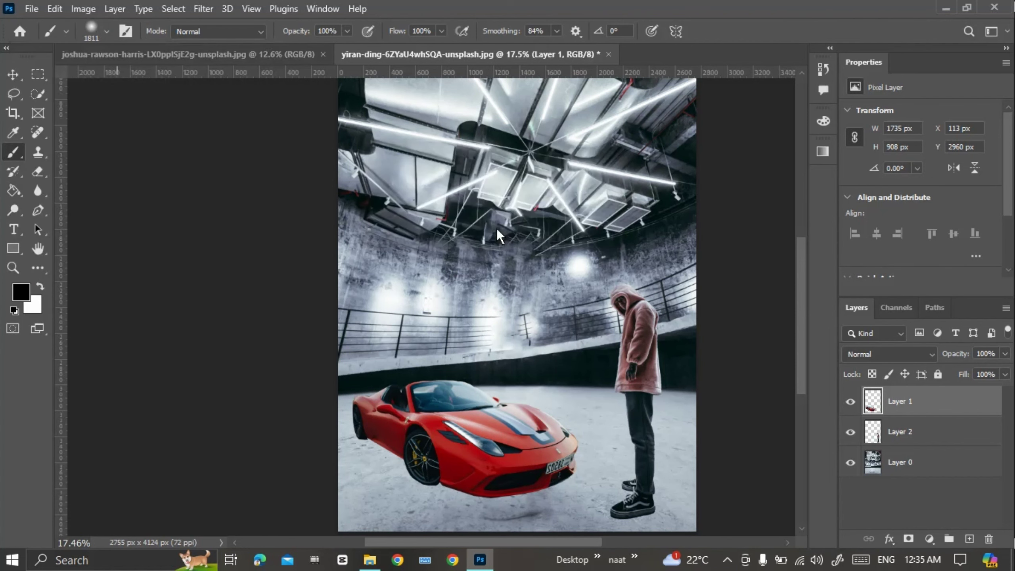
left_click(513, 303)
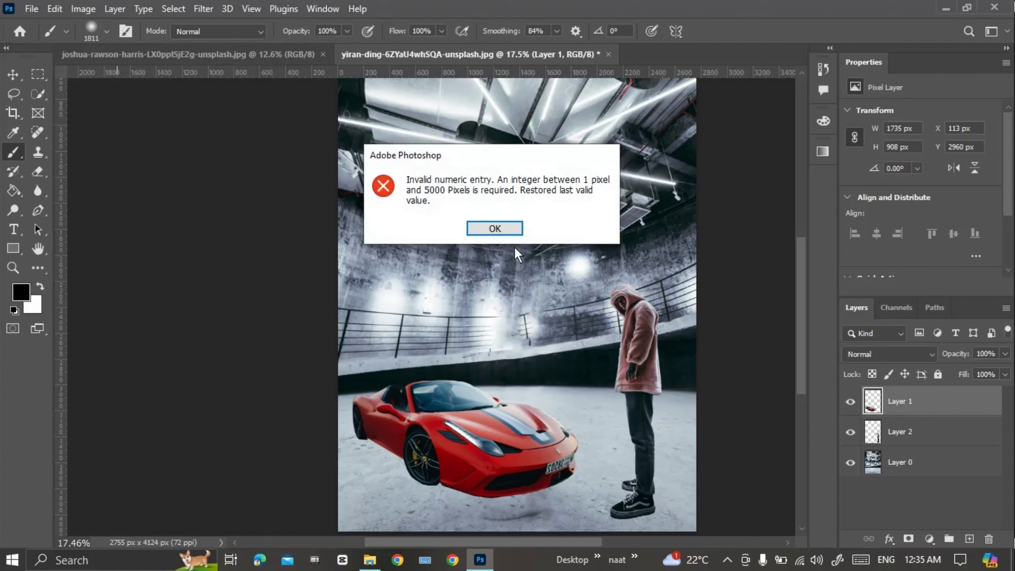
left_click(484, 232)
key("v")
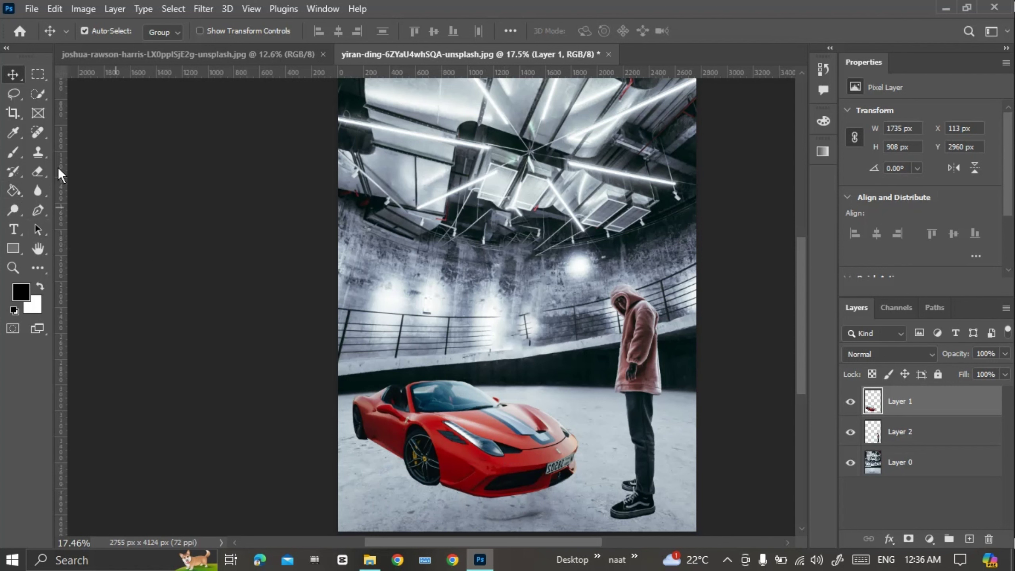
Step: Rename Layer 3 to 'shadow' with the Brush tool active
left_click(12, 155)
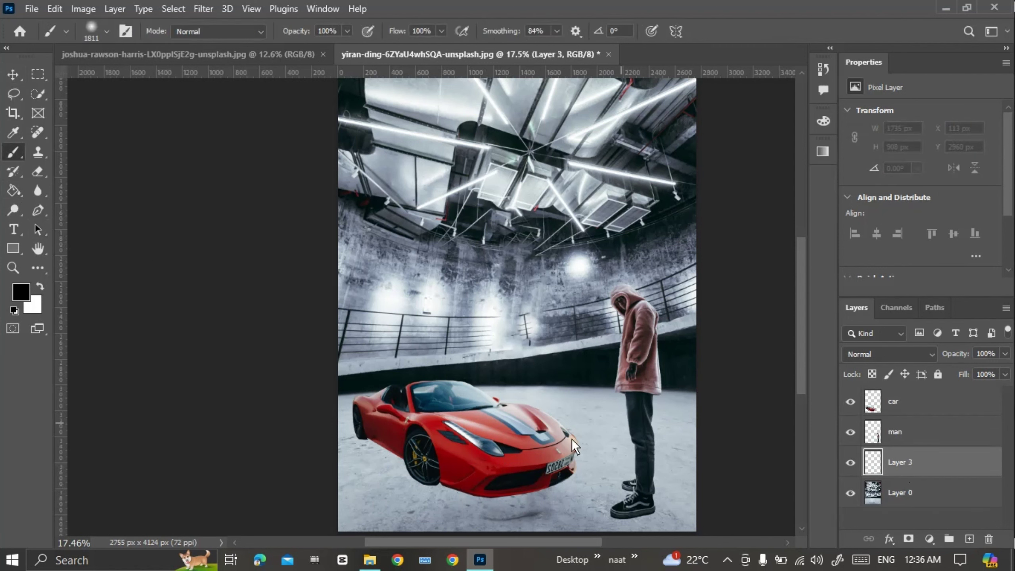
double_click(899, 462)
type("w")
key("Return")
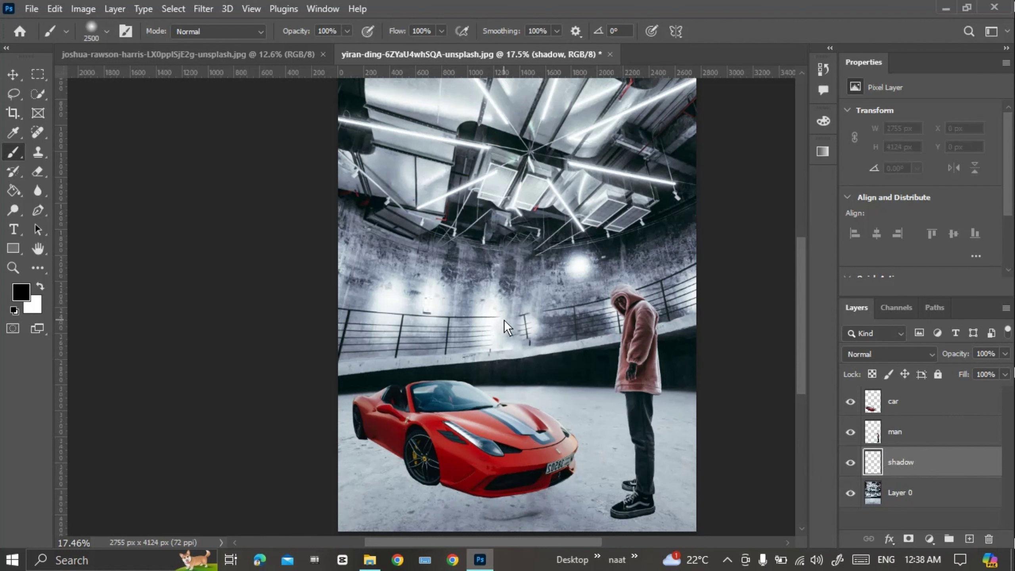
Step: Paint a soft black dab, squash and rotate it flat under the car, and set opacity to 89%
left_click(504, 320)
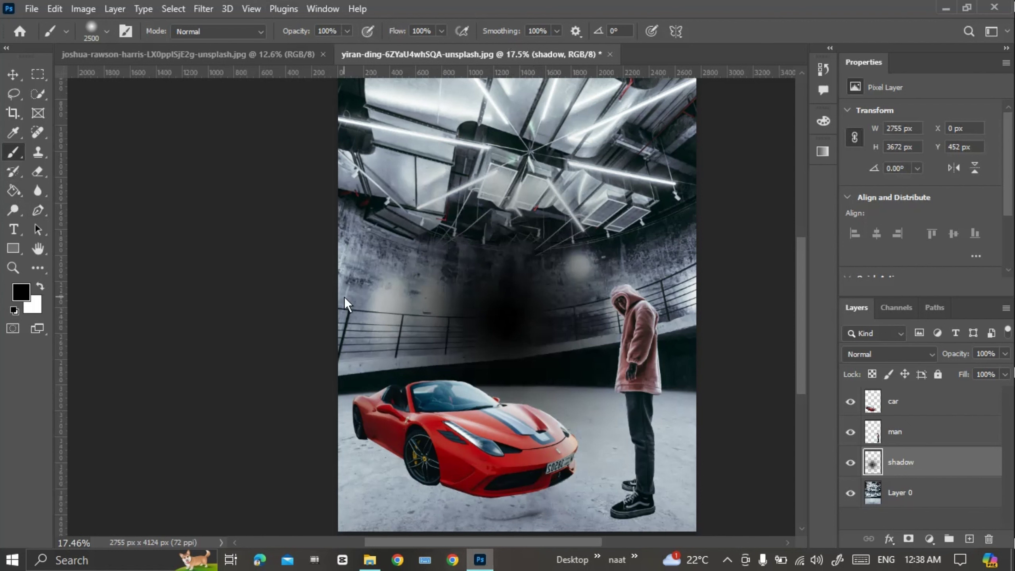
key("ctrl+t")
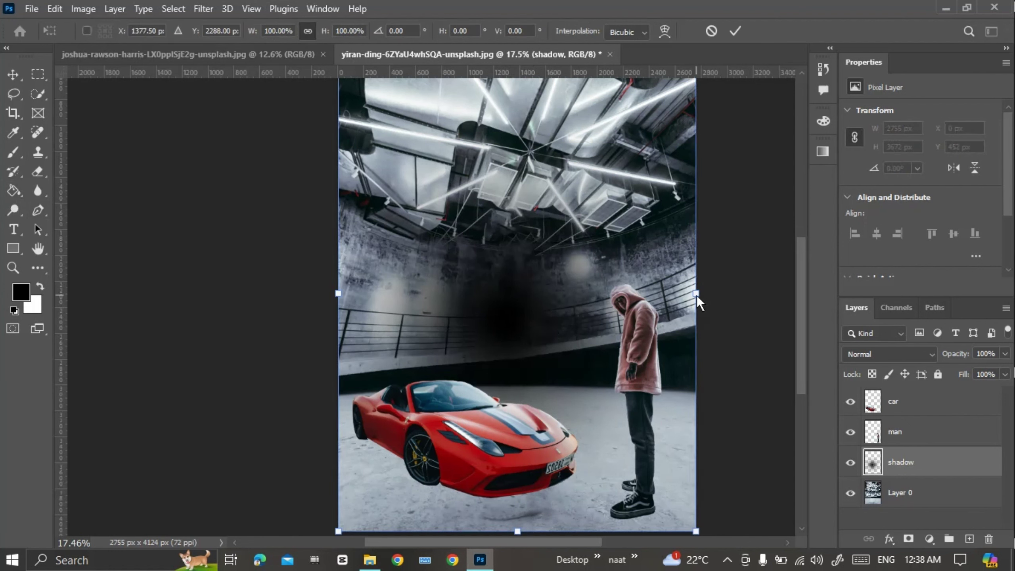
left_click_drag(696, 295, 534, 331)
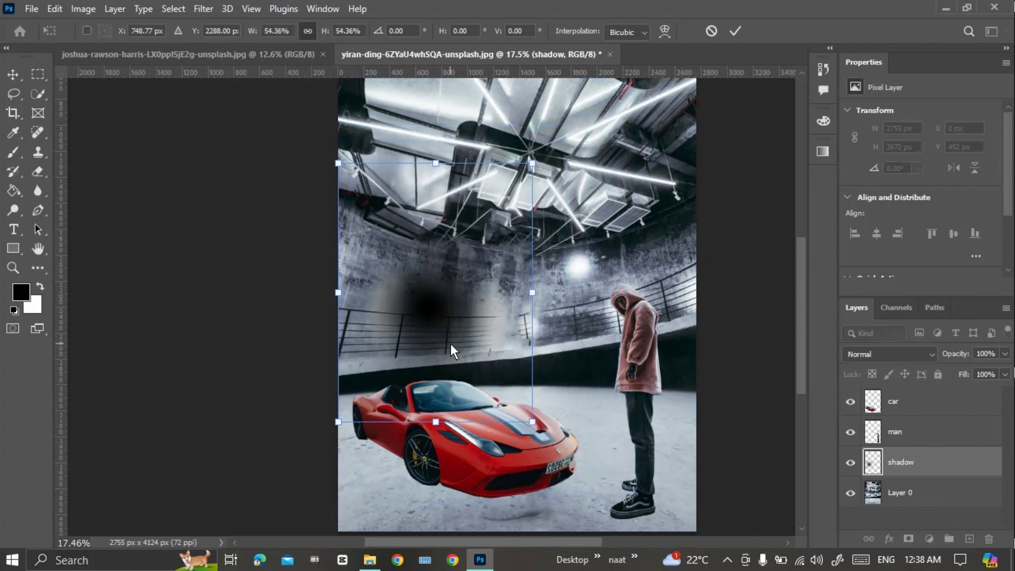
left_click_drag(429, 432, 436, 518)
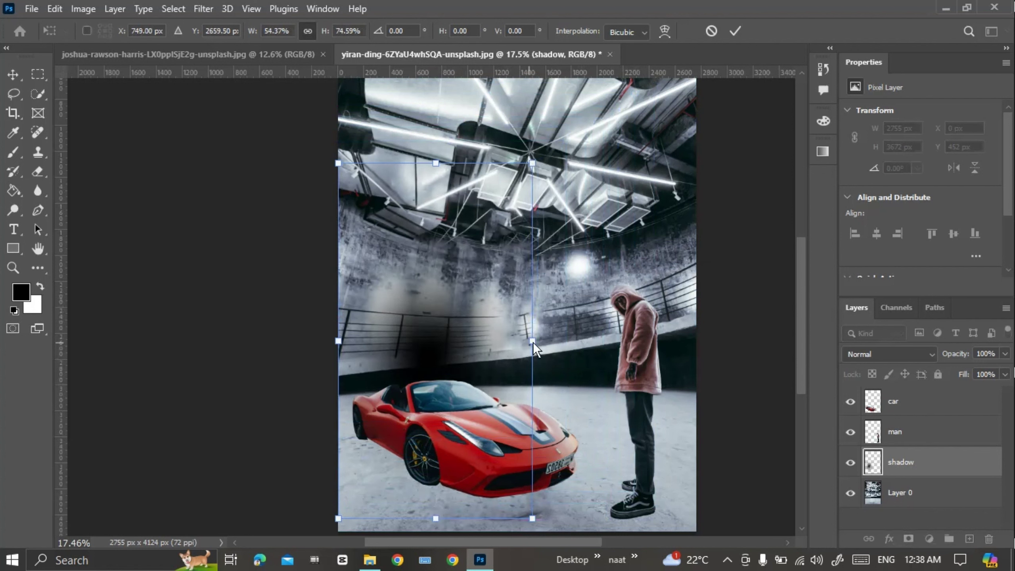
mouse_move(533, 341)
left_mouse_down()
mouse_move(457, 341)
mouse_move(484, 382)
left_mouse_up()
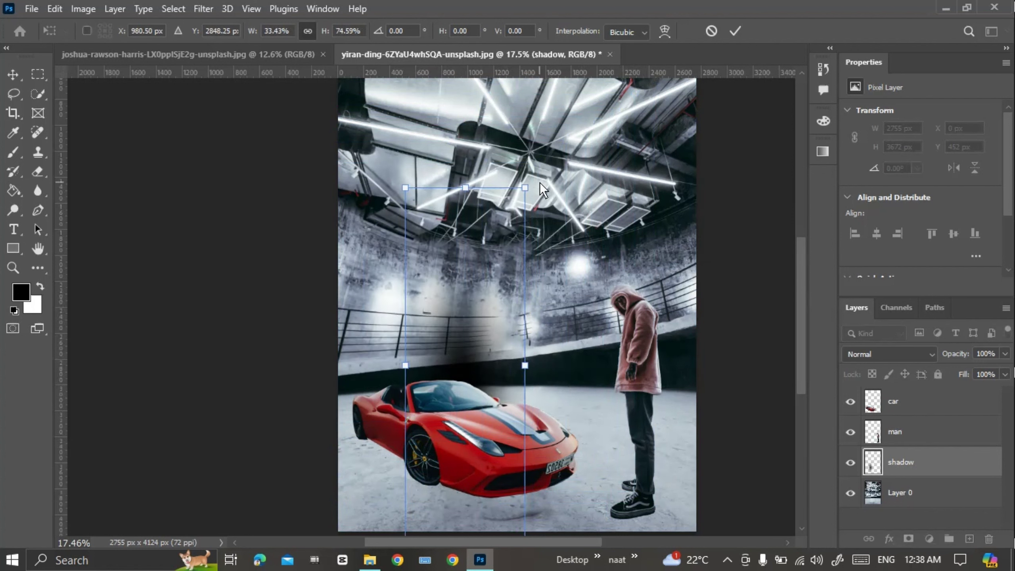
left_click_drag(539, 182, 349, 218)
mouse_move(471, 400)
left_mouse_down()
mouse_move(441, 457)
mouse_move(424, 460)
left_mouse_up()
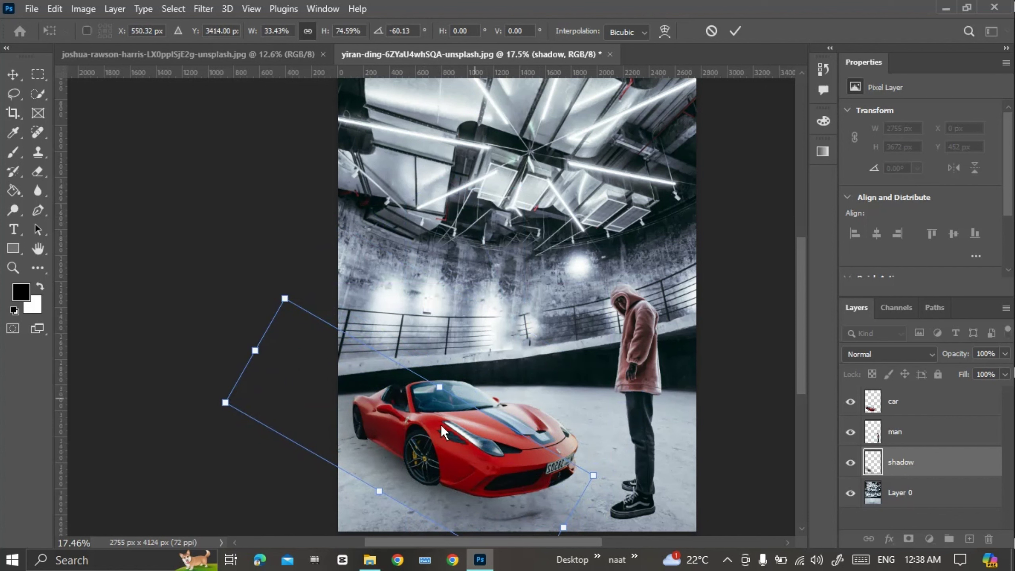
left_click_drag(440, 425, 454, 460)
left_click(727, 34)
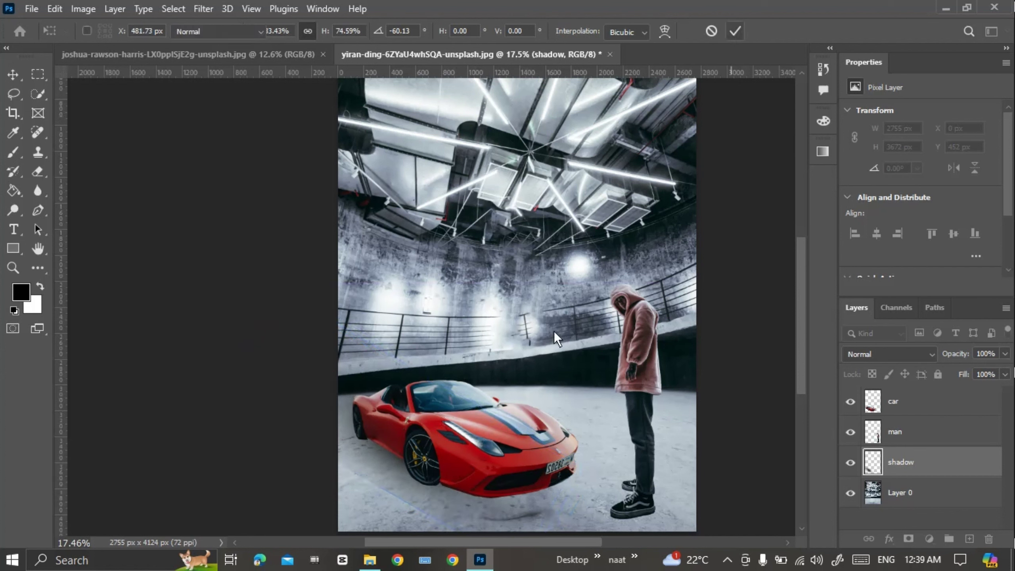
key("b")
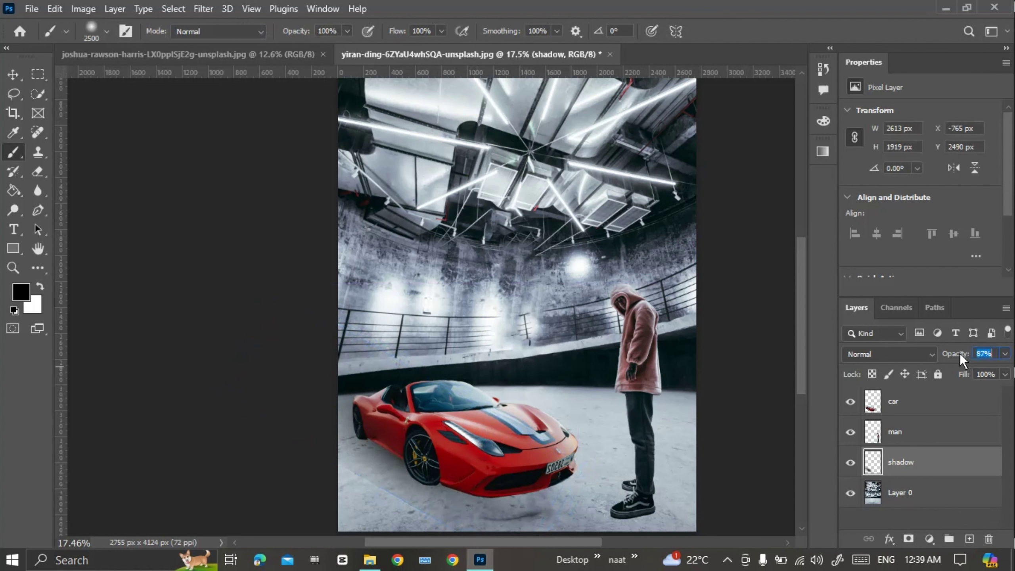
type("89")
key("Return")
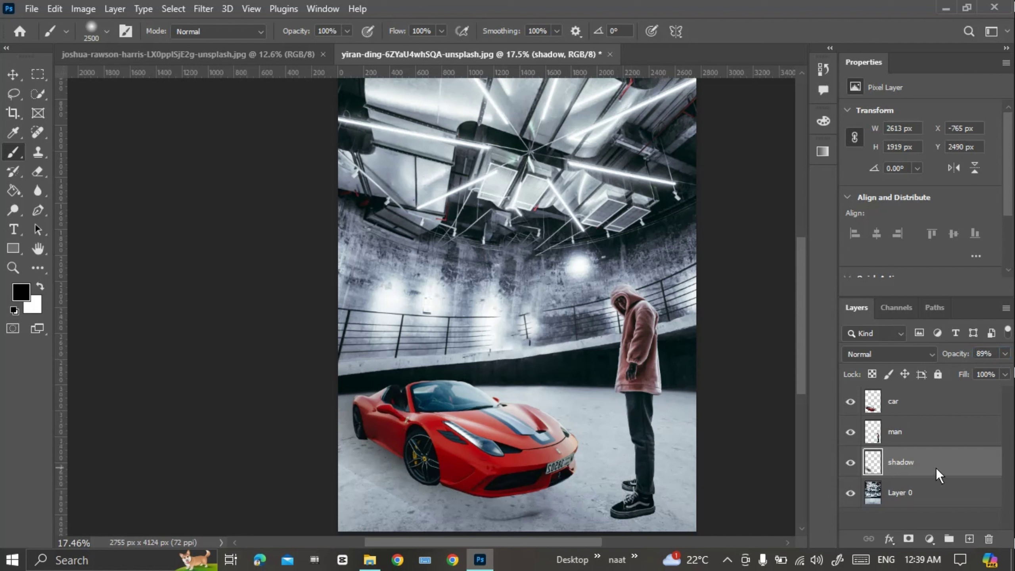
Step: Duplicate the shadow layer, then shrink the copy and place it under the hooded man's shoes
key("ctrl+j")
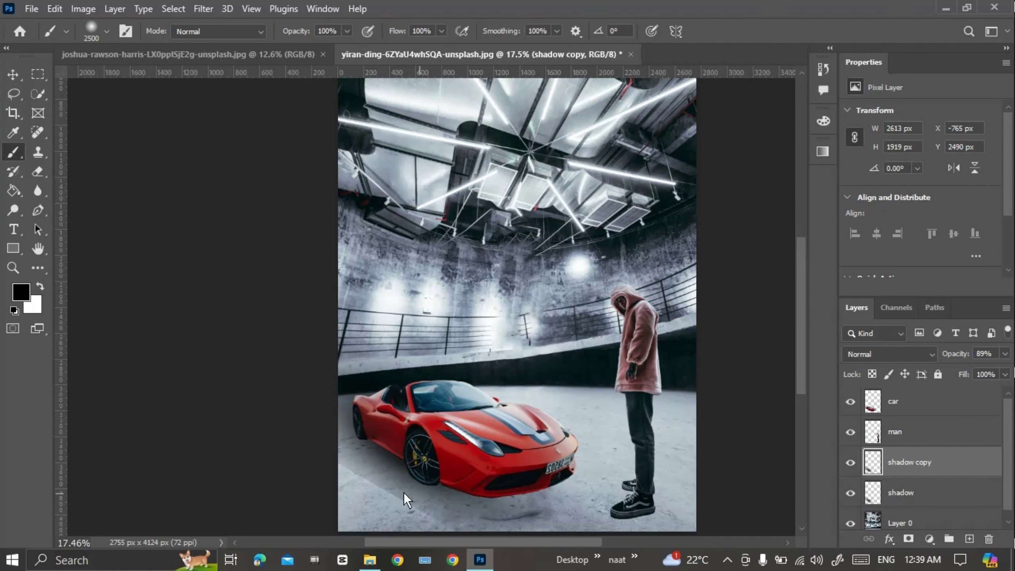
key("v")
mouse_move(411, 495)
left_mouse_down()
mouse_move(612, 532)
mouse_move(627, 515)
left_mouse_up()
key("ctrl+t")
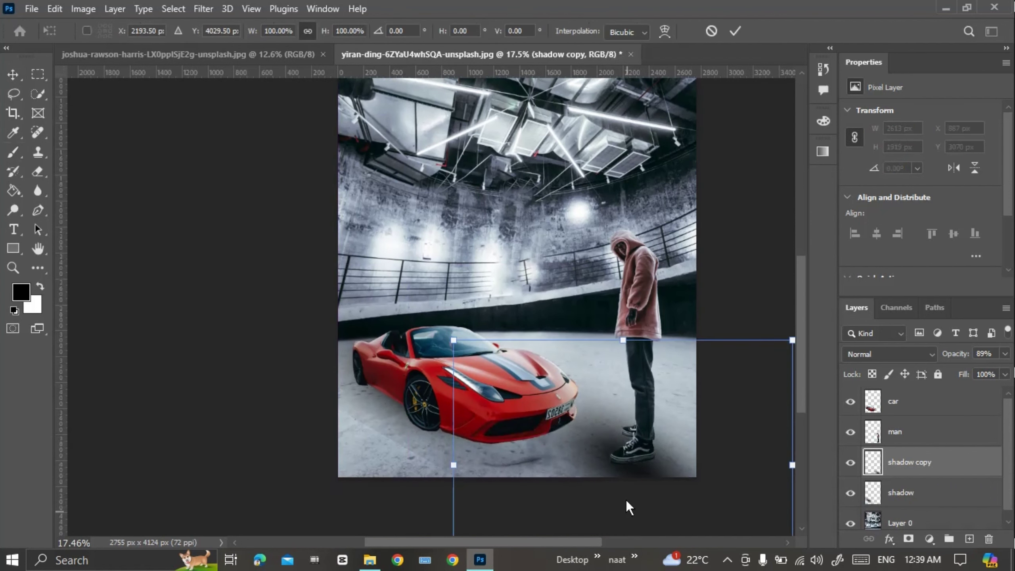
left_click_drag(632, 334, 650, 454)
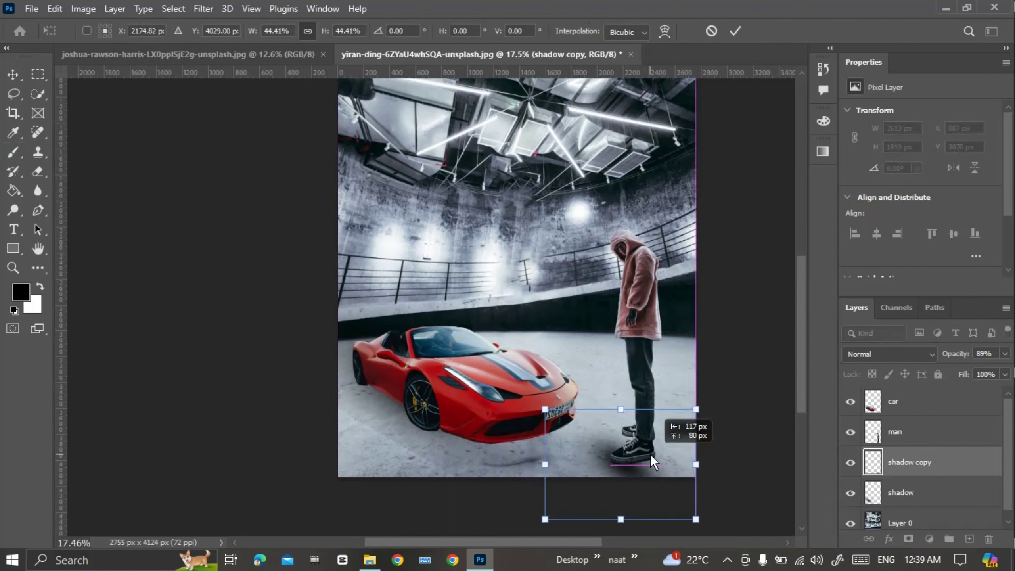
mouse_move(698, 398)
left_mouse_down()
mouse_move(682, 374)
mouse_move(707, 392)
left_mouse_up()
left_click_drag(642, 449, 652, 453)
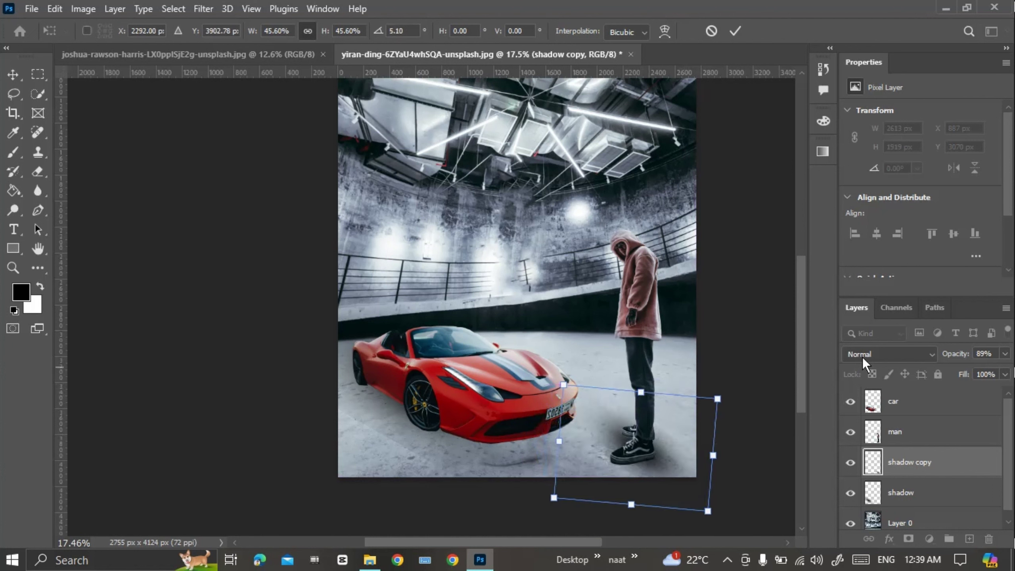
Step: Set the shadow copy to 52% opacity, then refine its size, position and rotation and apply
left_click_drag(955, 354, 942, 355)
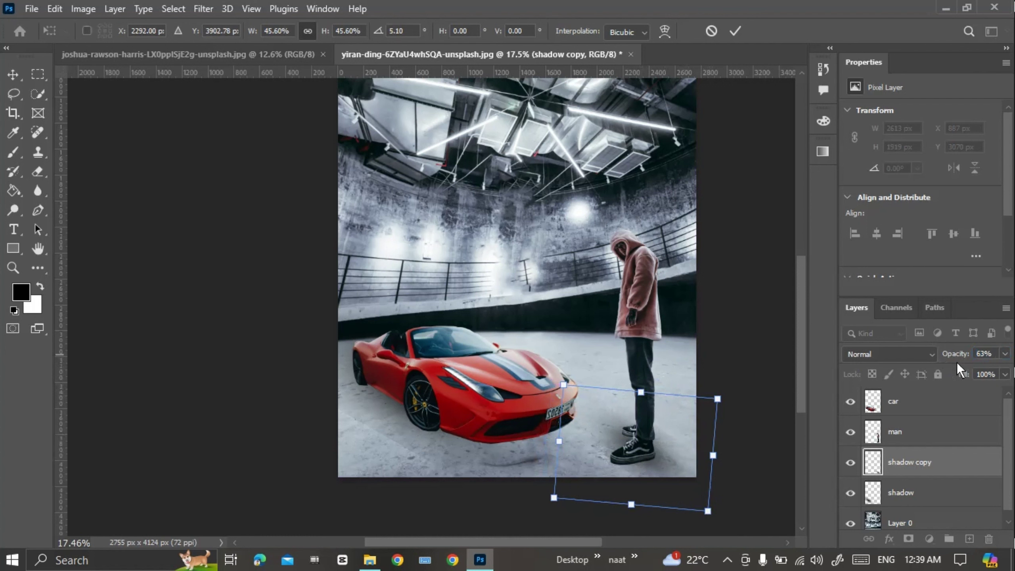
left_click_drag(957, 353, 953, 354)
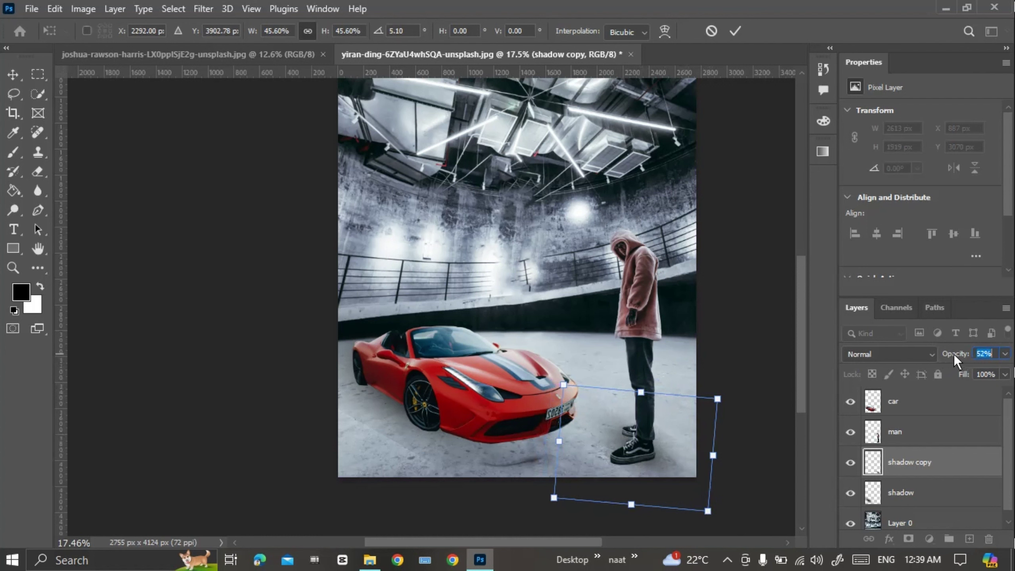
left_click_drag(655, 456, 644, 452)
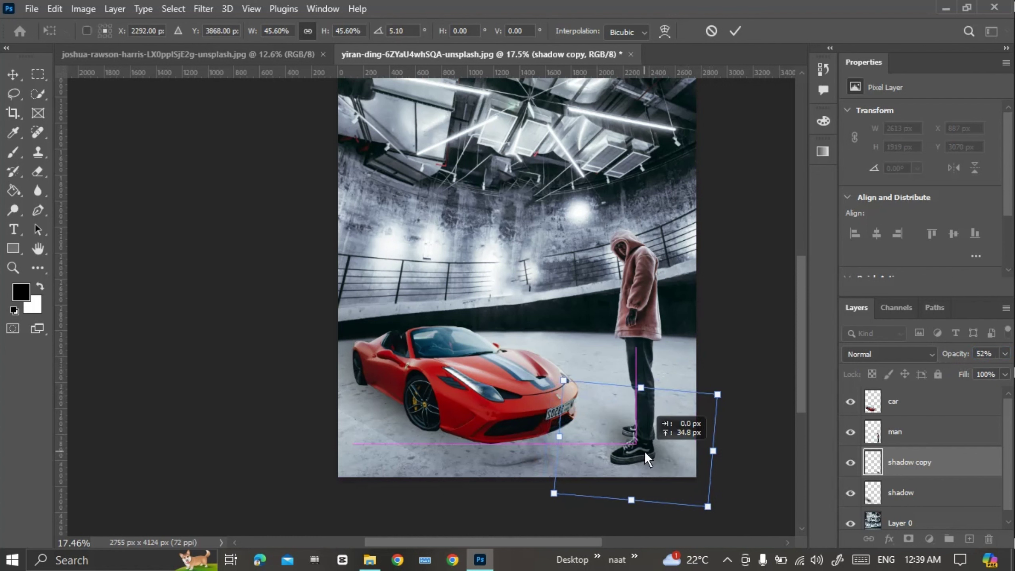
left_click_drag(706, 395, 715, 396)
left_click_drag(672, 424, 673, 434)
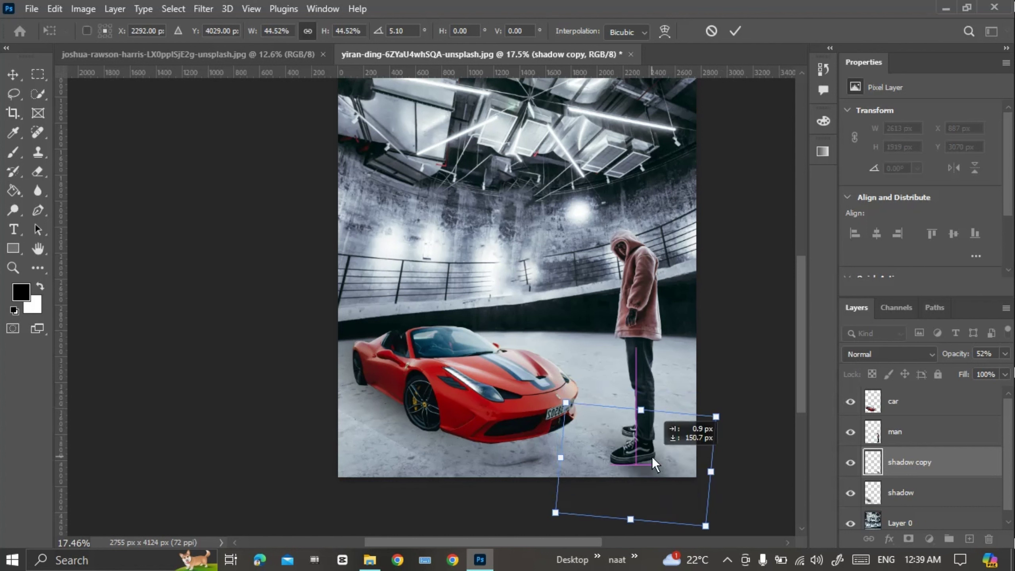
left_click_drag(730, 408, 722, 399)
left_click_drag(646, 469, 645, 463)
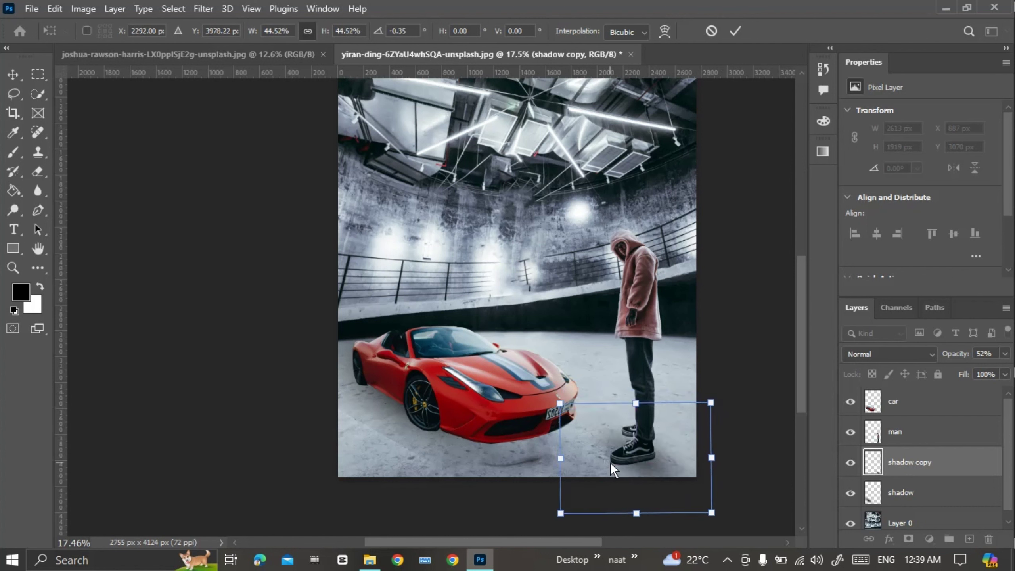
left_click(735, 31)
scroll(452, 431, "down", 3)
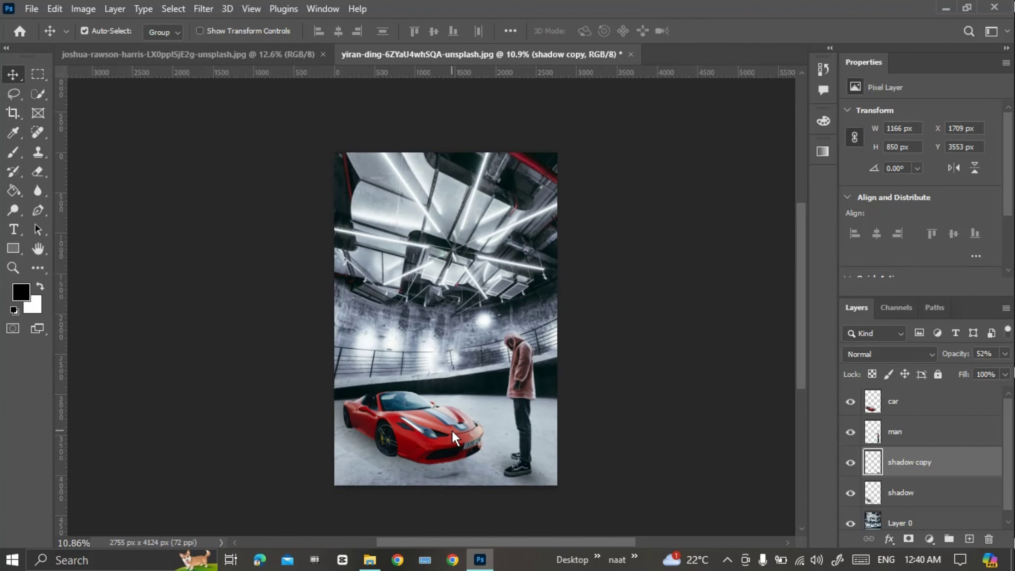